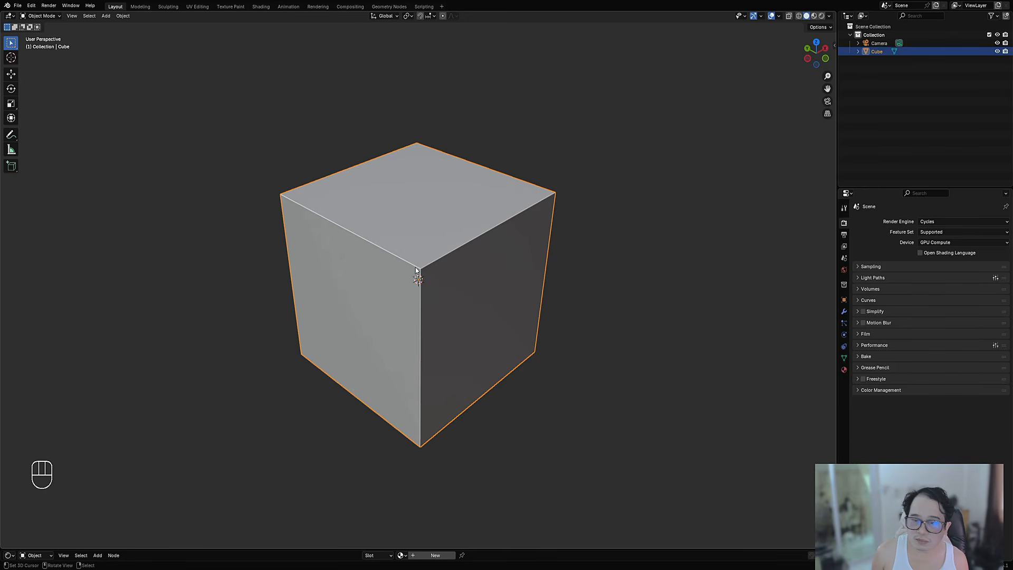
Delete the default cube and add a mesh cylinder in its place
{"action": "left_click", "coordinate": [490, 235]}
{"action": "key", "text": "c"}
{"action": "key", "text": "x"}
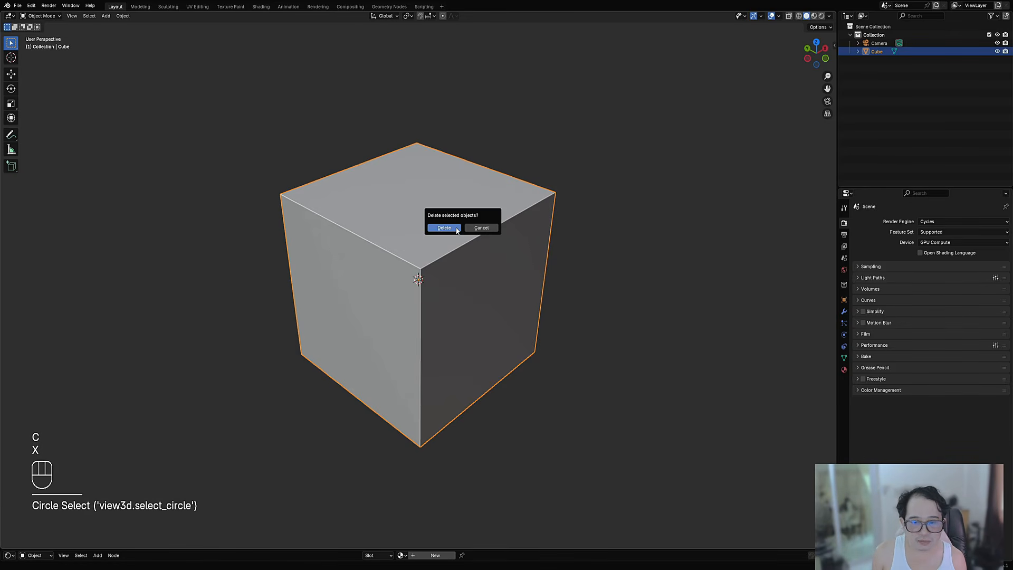
{"action": "left_click", "coordinate": [457, 228]}
{"action": "key", "text": "shift+a"}
{"action": "mouse_move", "coordinate": [471, 232]}
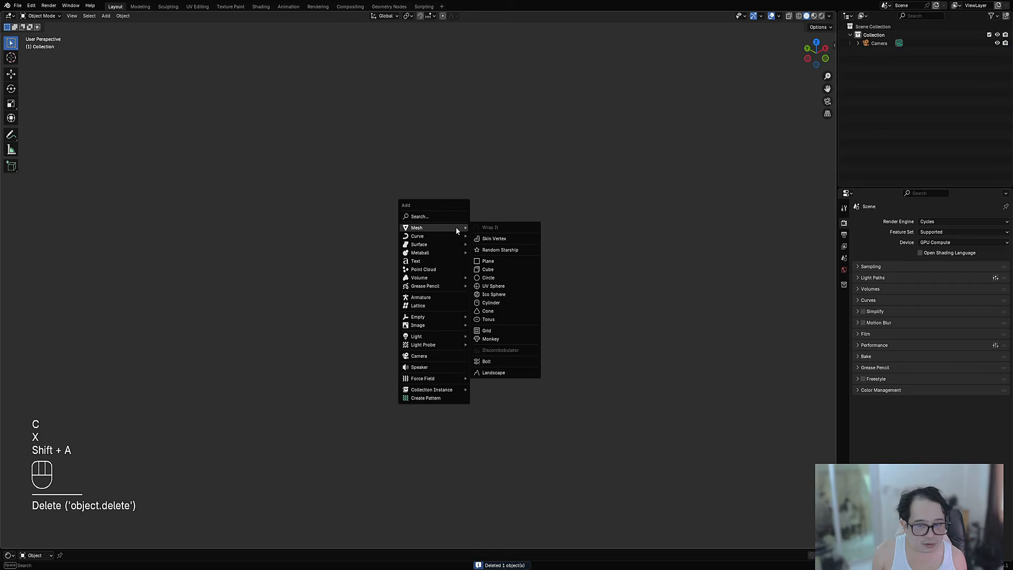
{"action": "left_click", "coordinate": [484, 301]}
Add eight evenly spaced horizontal loop cuts around the cylinder's side in Edit Mode and deselect everything
{"action": "key", "text": "Tab"}
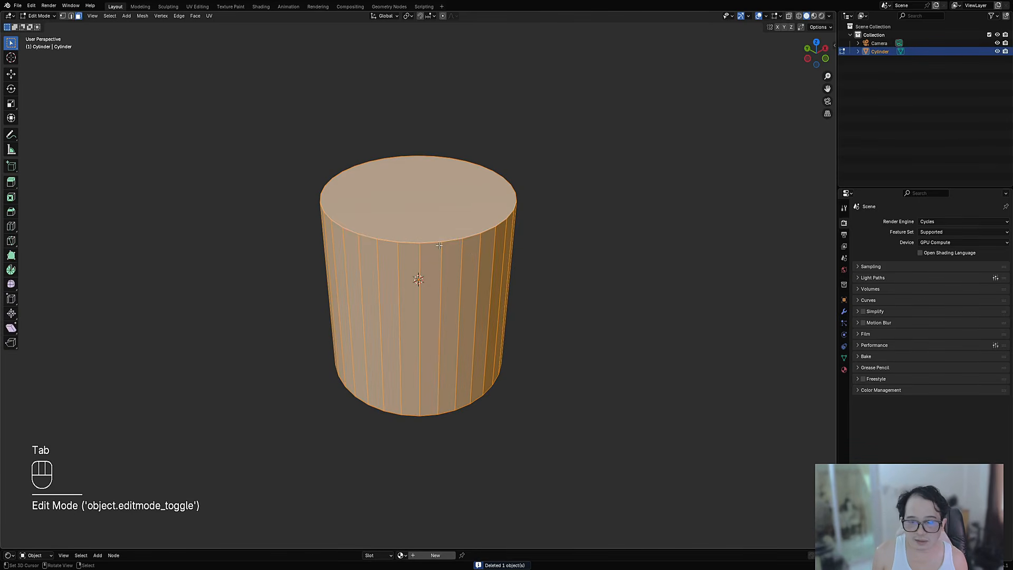
{"action": "middle_click_drag", "start_coordinate": [446, 210], "coordinate": [462, 241]}
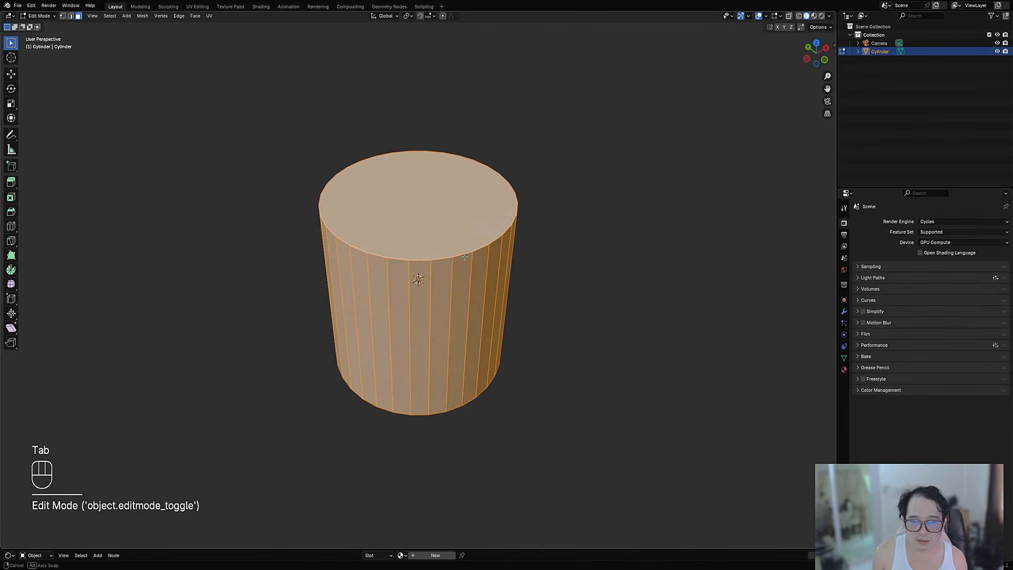
{"action": "key", "text": "Tab"}
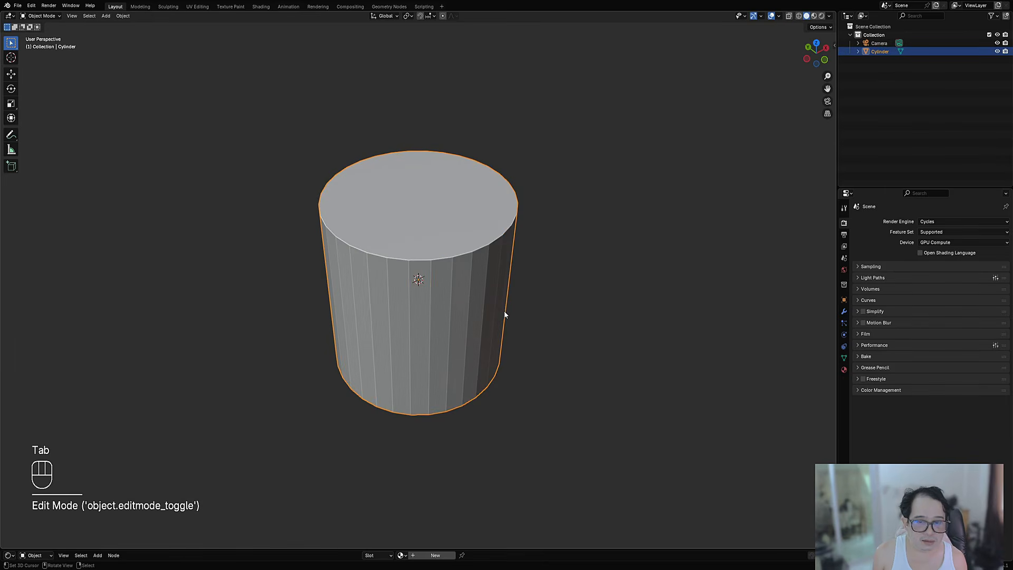
{"action": "middle_click_drag", "start_coordinate": [503, 311], "coordinate": [454, 293]}
{"action": "key", "text": "Tab"}
{"action": "key", "text": "alt+a"}
{"action": "key", "text": "ctrl+r"}
{"action": "scroll", "coordinate": [437, 285], "scroll_direction": "up", "scroll_amount": 6}
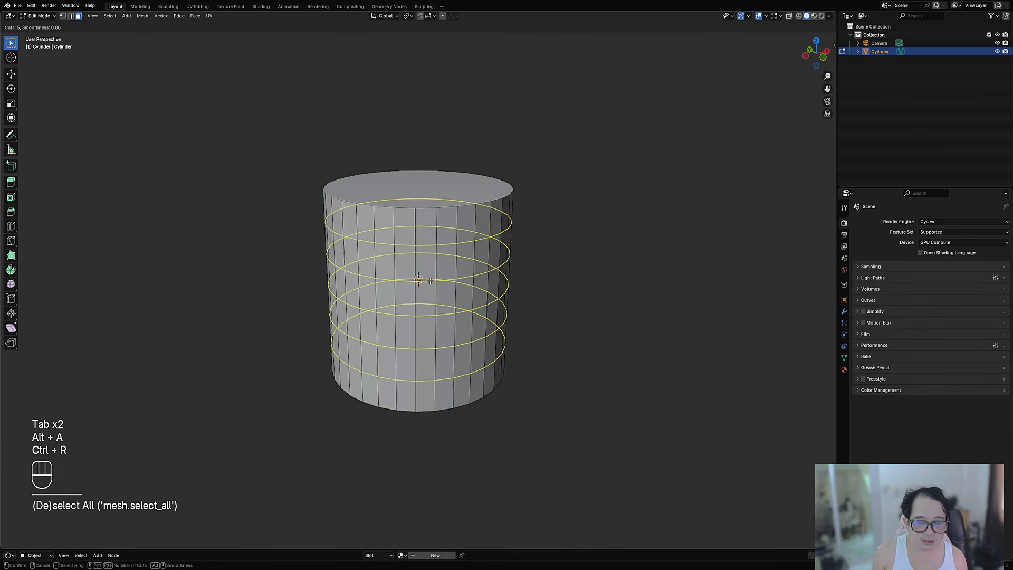
{"action": "left_click", "coordinate": [431, 281]}
{"action": "key", "text": "alt+a"}
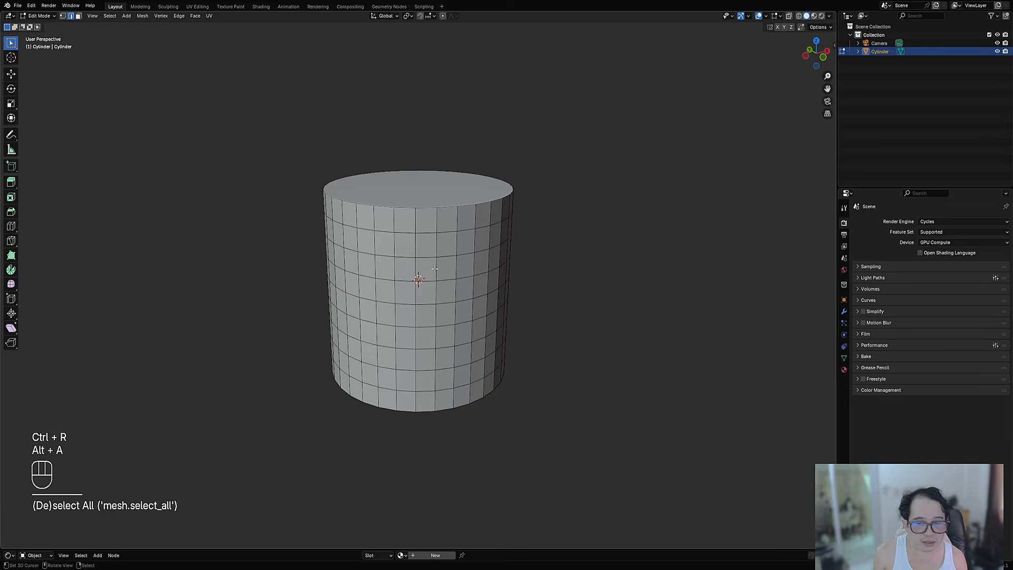
Select the cylinder's side faces, return to Object Mode and apply Shade Auto Smooth
{"action": "key", "text": "shift+f"}
{"action": "key", "text": "Tab"}
{"action": "key", "text": "shift+q"}
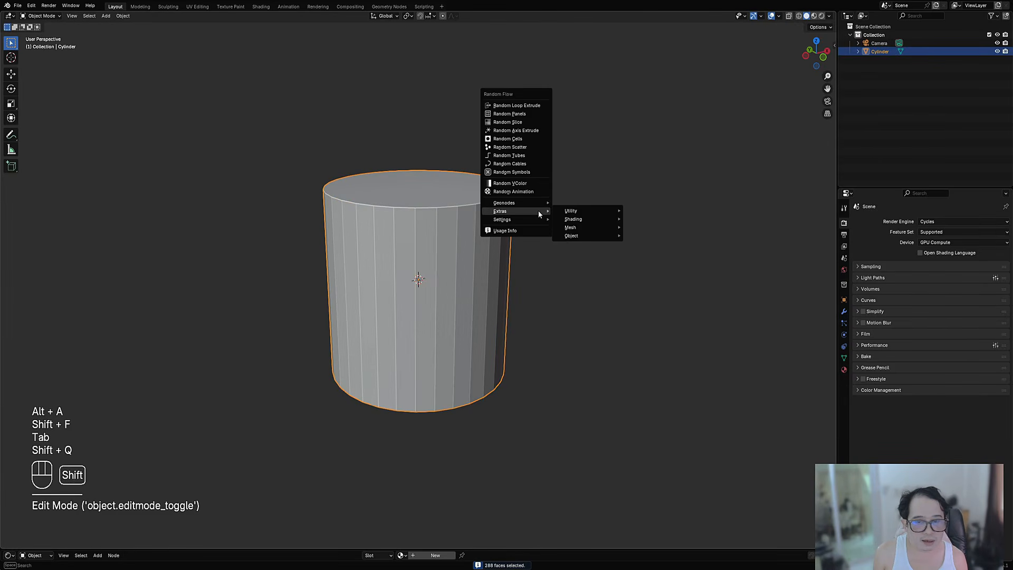
{"action": "key", "text": "w"}
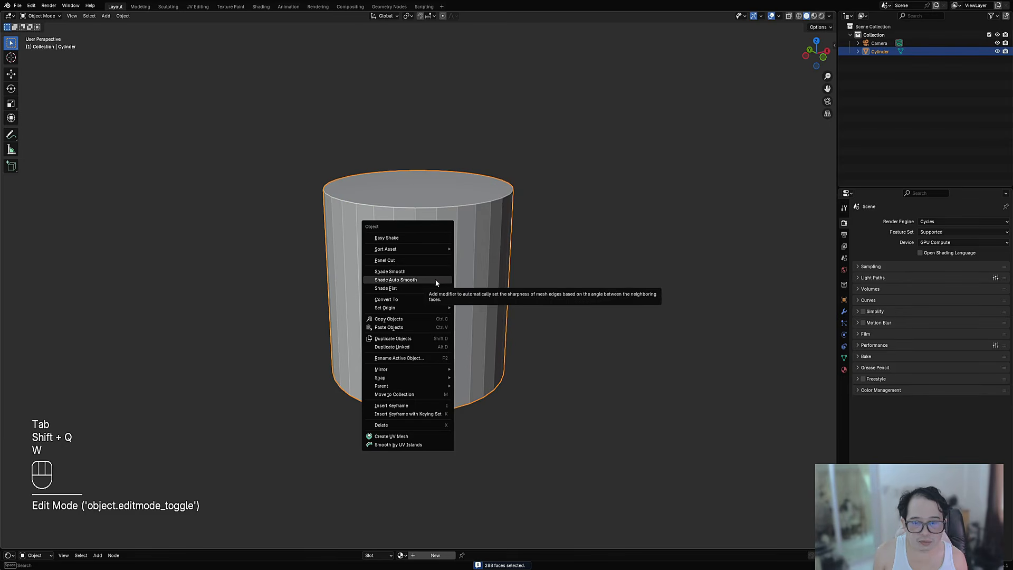
{"action": "left_click", "coordinate": [435, 279]}
Apply Random Panels to the cylinder from the operator preset with Square solver, Number size mode, panel size 1 to 30 and thickness 0.0030
{"action": "key", "text": "shift+q"}
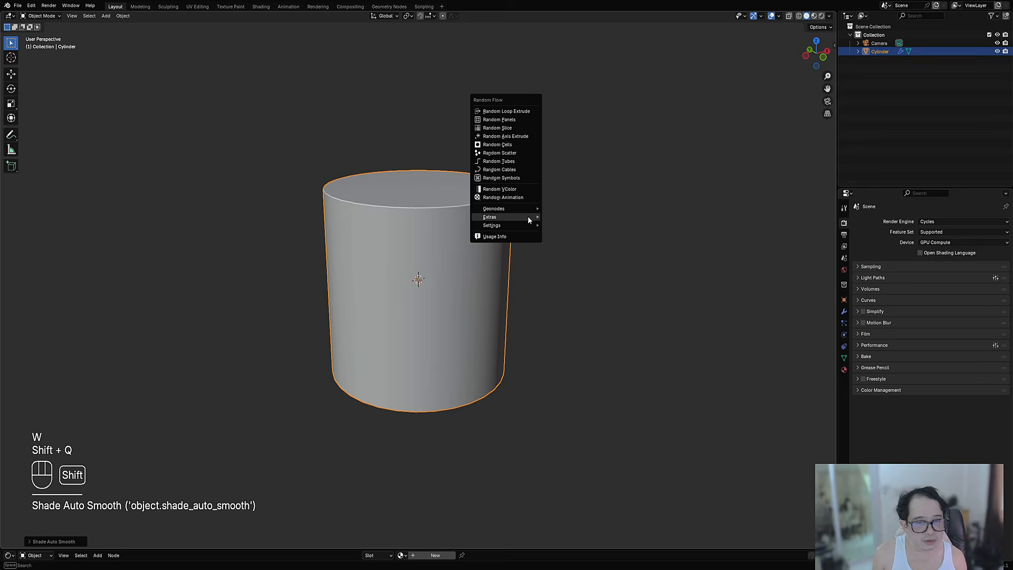
{"action": "left_click", "coordinate": [517, 119]}
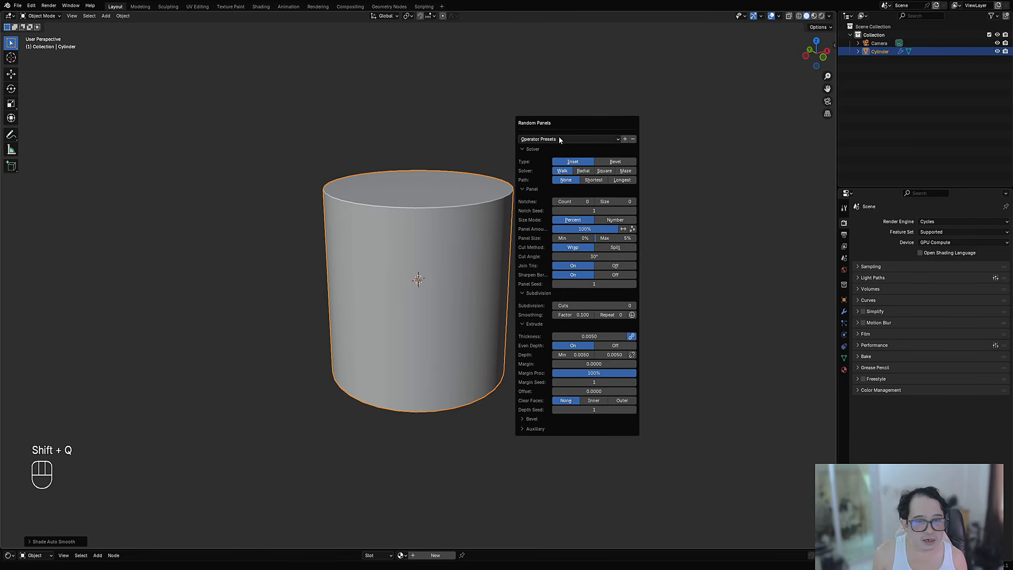
{"action": "left_click", "coordinate": [548, 139]}
{"action": "left_click", "coordinate": [565, 212]}
{"action": "scroll", "coordinate": [463, 237], "scroll_direction": "up", "scroll_amount": 3}
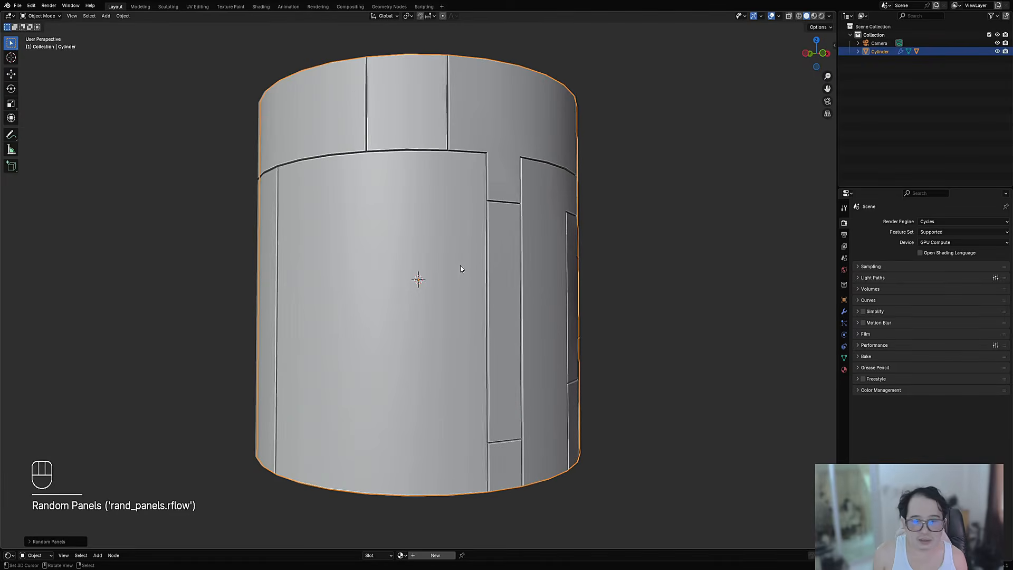
{"action": "middle_click_drag", "start_coordinate": [464, 264], "coordinate": [564, 354]}
Set the Random Panels subdivision cuts to 2 and examine the panels on the cylinder's side
{"action": "key", "text": "F9"}
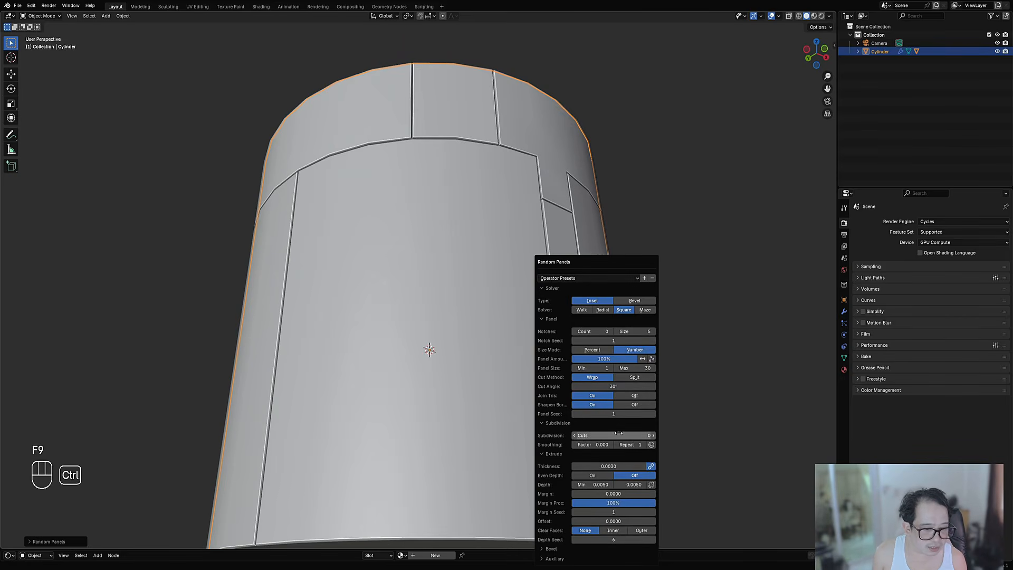
{"action": "scroll", "coordinate": [619, 434], "scroll_direction": "up", "scroll_amount": 1, "text": "ctrl"}
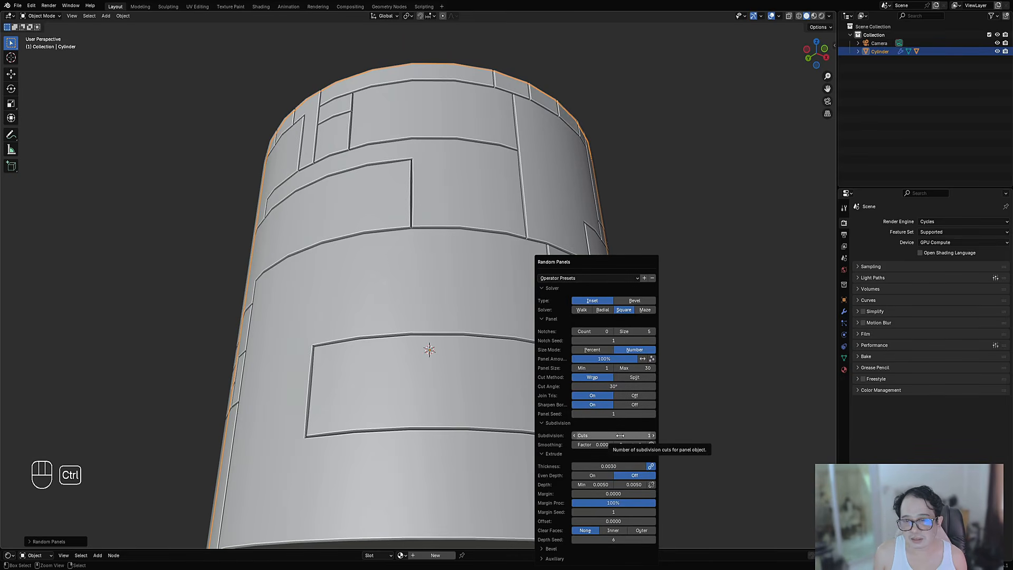
{"action": "scroll", "coordinate": [621, 436], "scroll_direction": "up", "scroll_amount": 1, "text": "ctrl"}
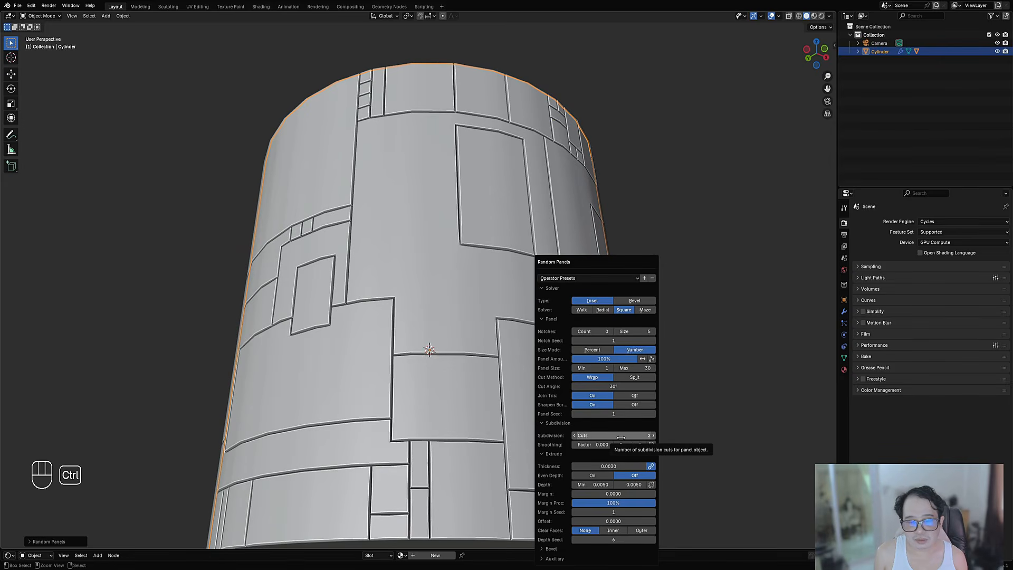
{"action": "middle_click_drag", "start_coordinate": [716, 299], "coordinate": [647, 283]}
{"action": "middle_click_drag", "start_coordinate": [647, 284], "coordinate": [612, 263], "text": "shift"}
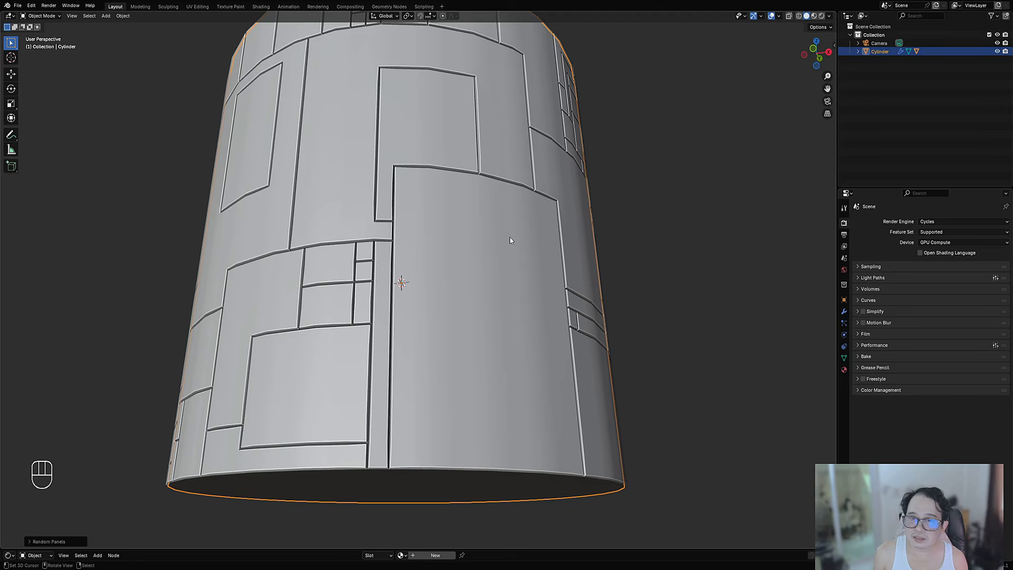
Draw three vertical annotation strokes down the large lower panel and erase them
{"action": "left_click_drag", "start_coordinate": [500, 199], "coordinate": [525, 448]}
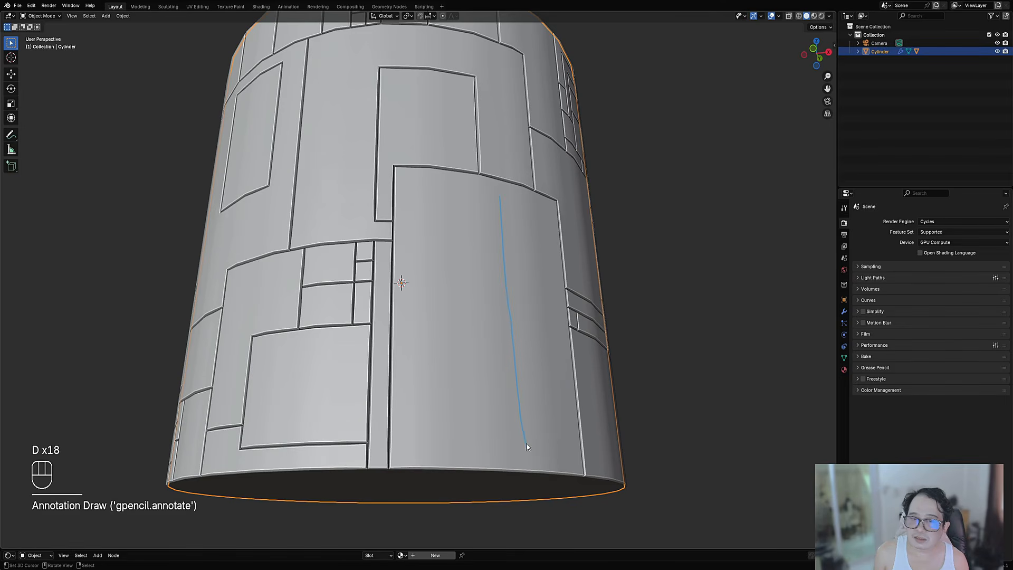
{"action": "left_click_drag", "start_coordinate": [541, 204], "coordinate": [552, 472]}
{"action": "left_click_drag", "start_coordinate": [460, 181], "coordinate": [479, 424]}
{"action": "mouse_move", "coordinate": [560, 431]}
{"action": "right_mouse_down"}
{"action": "mouse_move", "coordinate": [540, 456]}
{"action": "mouse_move", "coordinate": [522, 223]}
{"action": "mouse_move", "coordinate": [479, 396]}
{"action": "mouse_move", "coordinate": [543, 357]}
{"action": "right_mouse_up"}
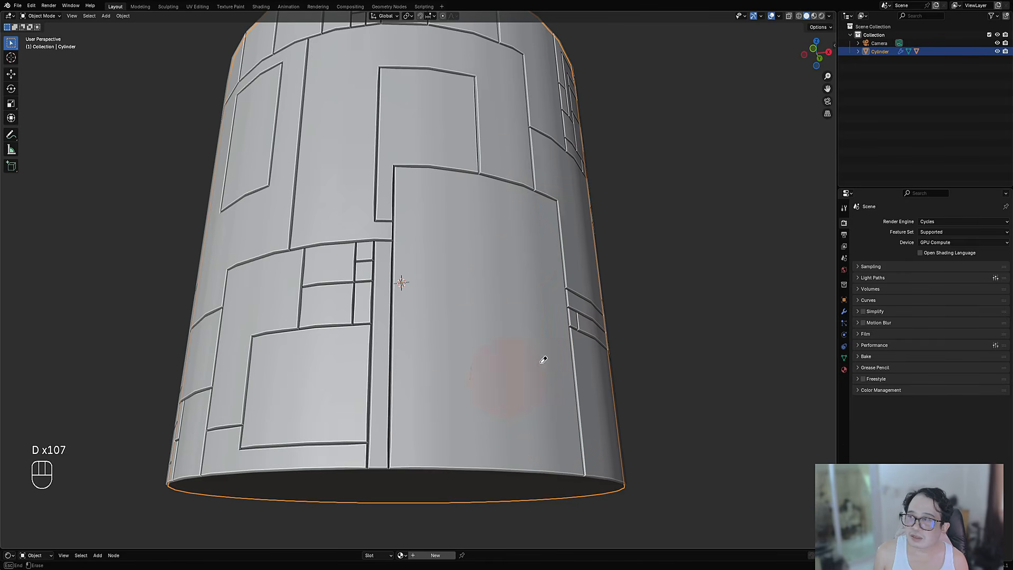
Try 3 subdivision cuts for the Random Panels, then undo the whole panel operation
{"action": "key", "text": "F9"}
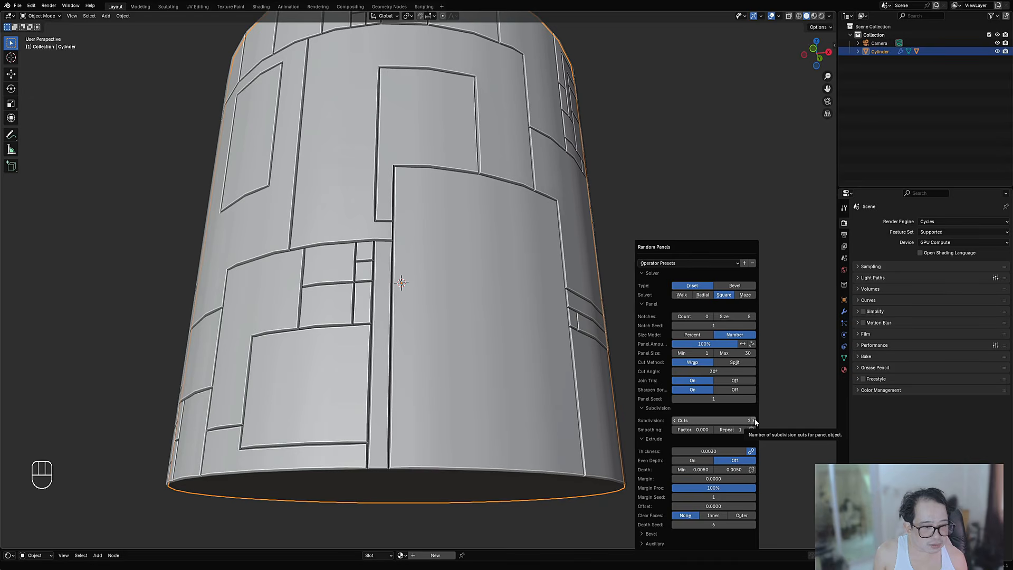
{"action": "left_click", "coordinate": [754, 420]}
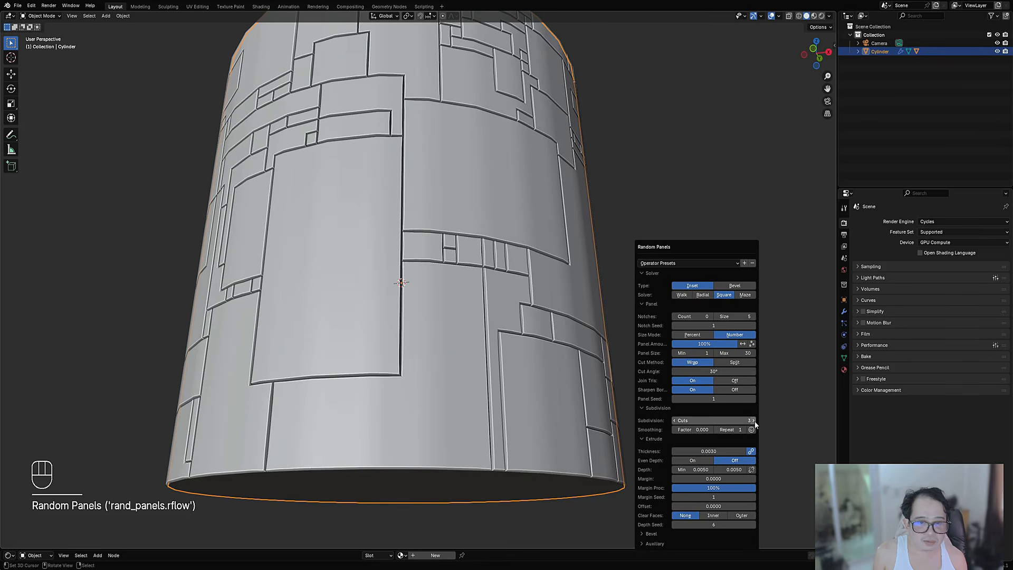
{"action": "middle_click_drag", "start_coordinate": [678, 329], "coordinate": [655, 331]}
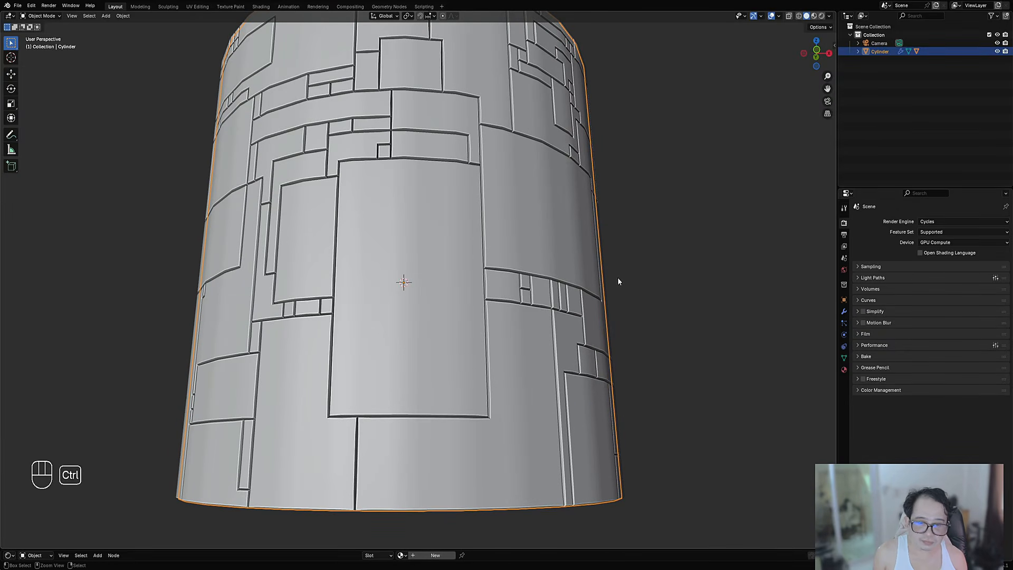
{"action": "key", "text": "ctrl+z"}
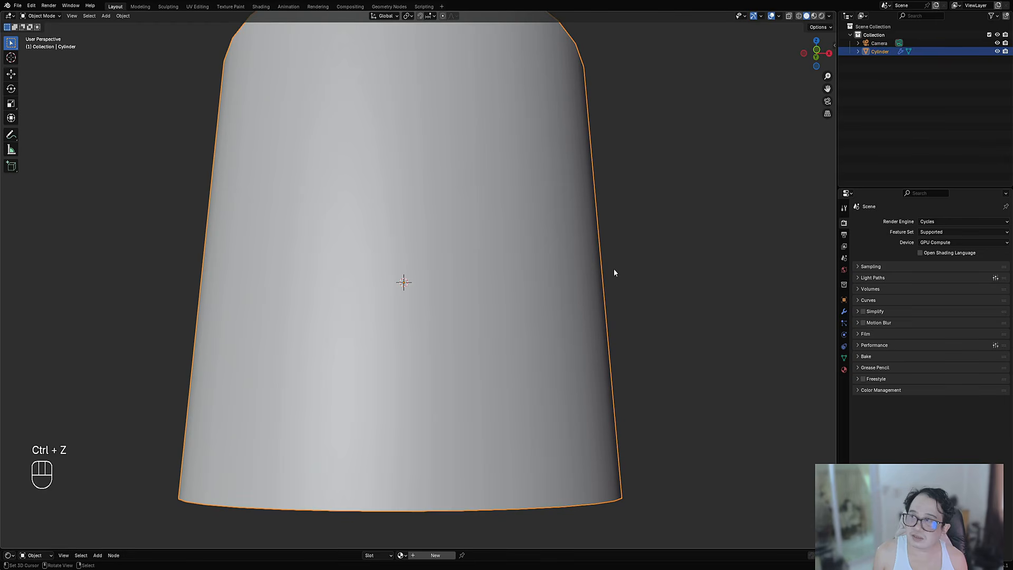
Display the cylinder's modifier stack and view the smooth-shaded cylinder from below
{"action": "left_click", "coordinate": [844, 311]}
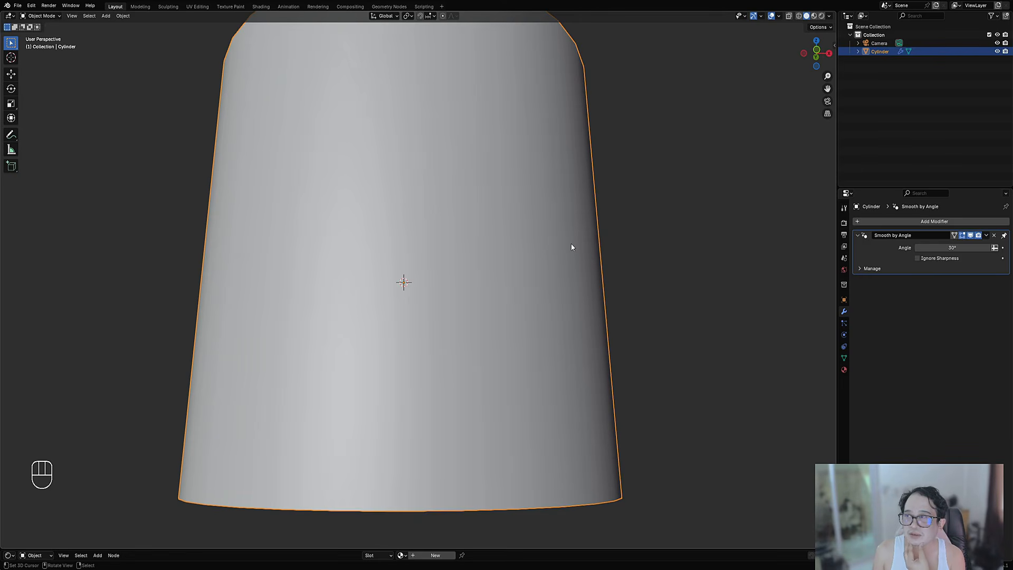
{"action": "scroll", "coordinate": [571, 242], "scroll_direction": "down", "scroll_amount": 5}
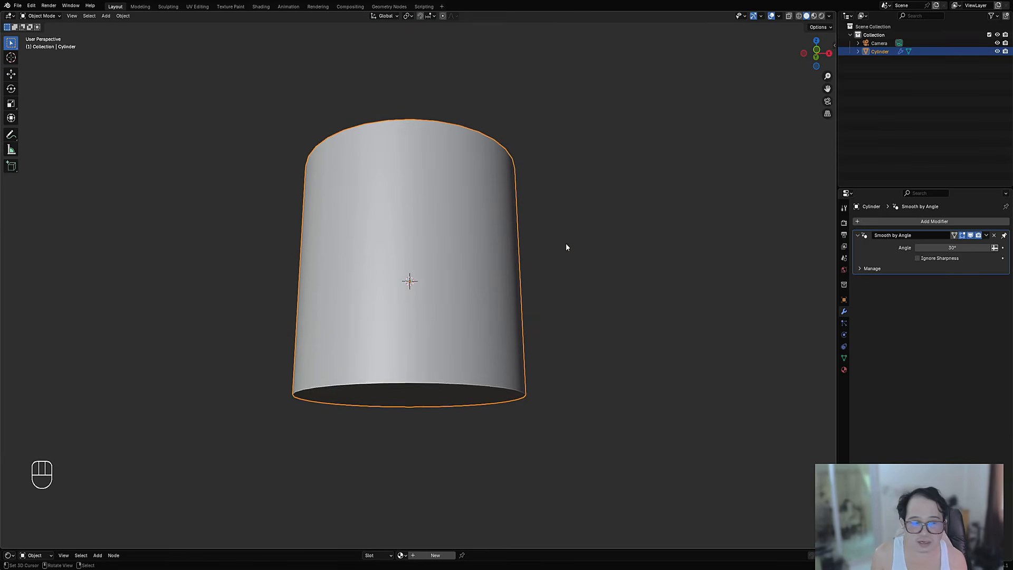
{"action": "mouse_move", "coordinate": [571, 242]}
{"action": "middle_mouse_down"}
{"action": "mouse_move", "coordinate": [556, 377]}
{"action": "mouse_move", "coordinate": [562, 232]}
{"action": "middle_mouse_up"}
{"action": "scroll", "coordinate": [563, 234], "scroll_direction": "up", "scroll_amount": 3}
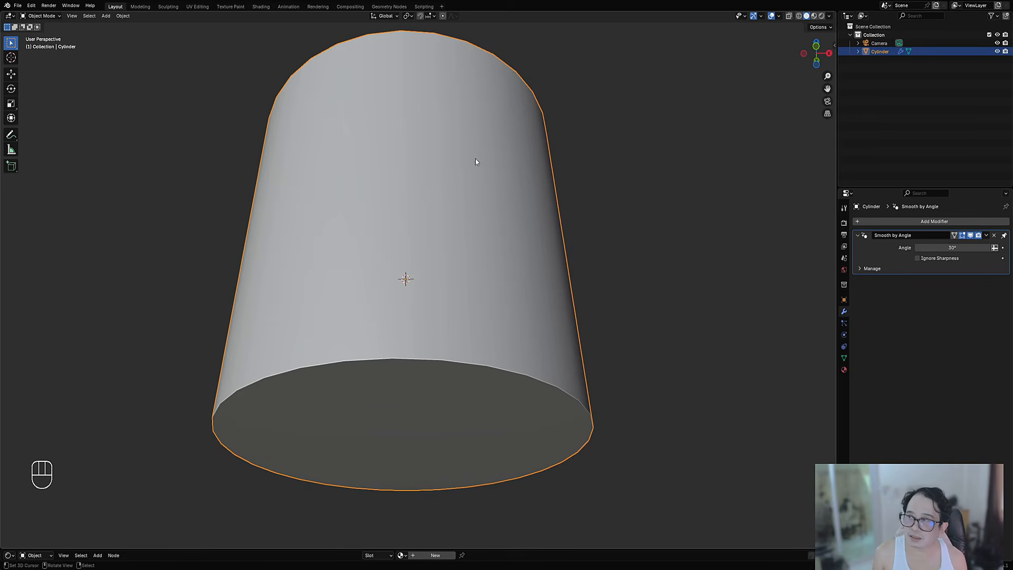
Try Random Panels on the cylinder with 2 subdivision cuts and undo the operation
{"action": "middle_click_drag", "start_coordinate": [476, 159], "coordinate": [543, 153]}
{"action": "key", "text": "shift+q"}
{"action": "left_click", "coordinate": [544, 153]}
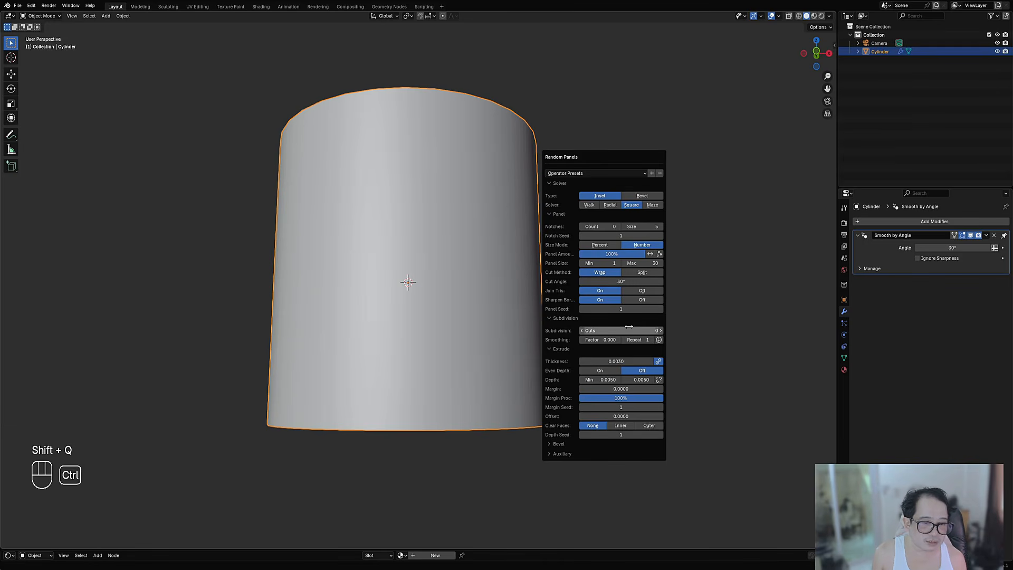
{"action": "scroll", "coordinate": [629, 329], "scroll_direction": "up", "scroll_amount": 1, "text": "ctrl"}
{"action": "scroll", "coordinate": [629, 329], "scroll_direction": "up", "scroll_amount": 1, "text": "ctrl"}
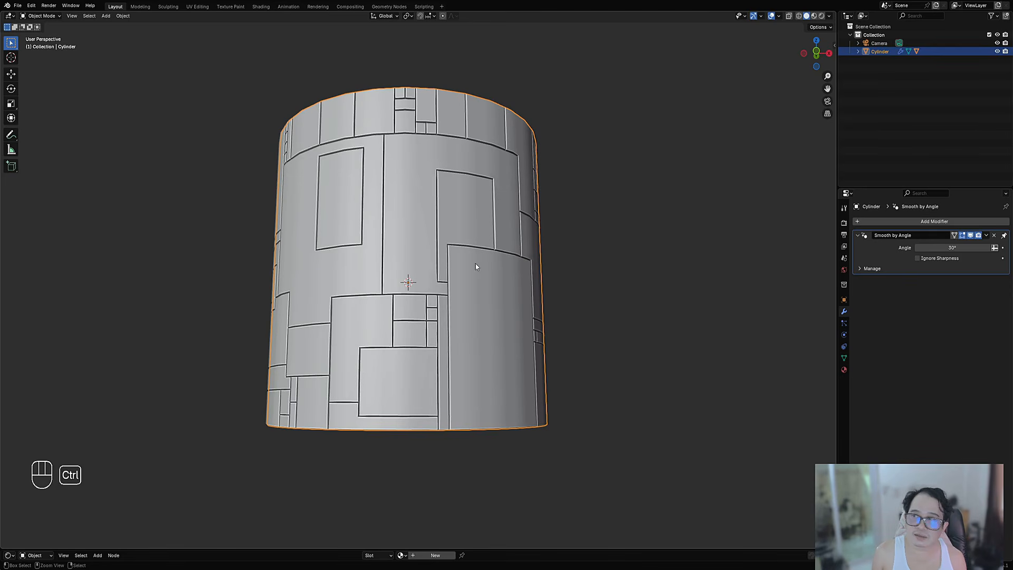
{"action": "key", "text": "ctrl+z"}
Generate Random Panels on the cylinder with 1 subdivision cut, then clear the selection
{"action": "key", "text": "shift+q"}
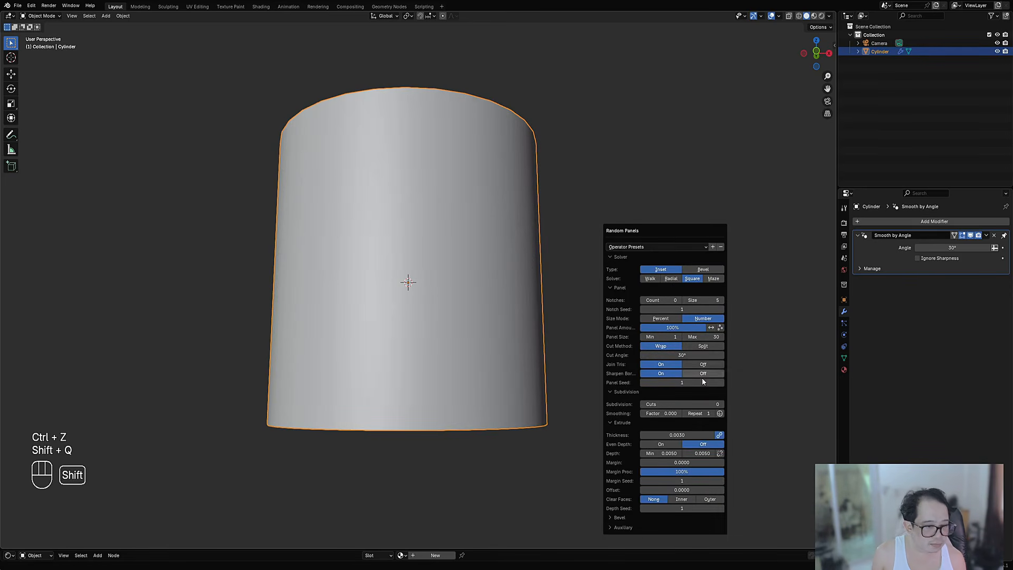
{"action": "scroll", "coordinate": [694, 401], "scroll_direction": "up", "scroll_amount": 1, "text": "ctrl"}
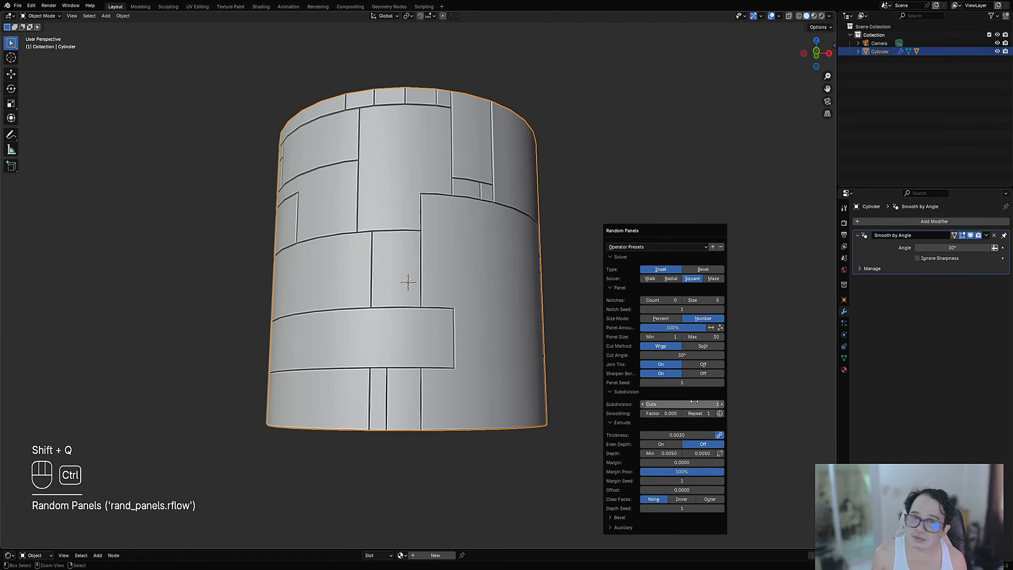
{"action": "left_click", "coordinate": [550, 260]}
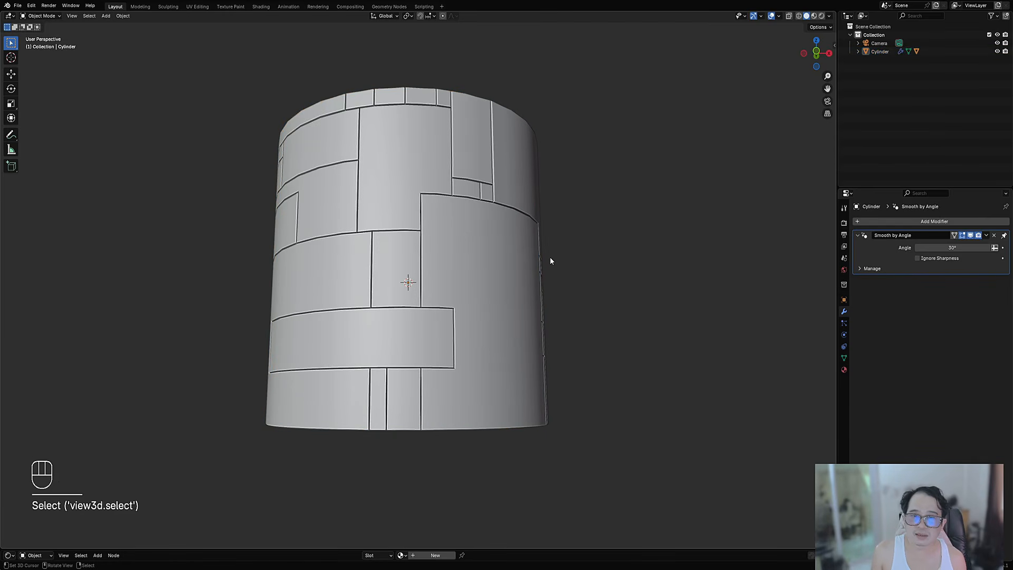
Add a Subdivision modifier to the generated panel object, set to Simple with 2 viewport levels
{"action": "left_click", "coordinate": [501, 203]}
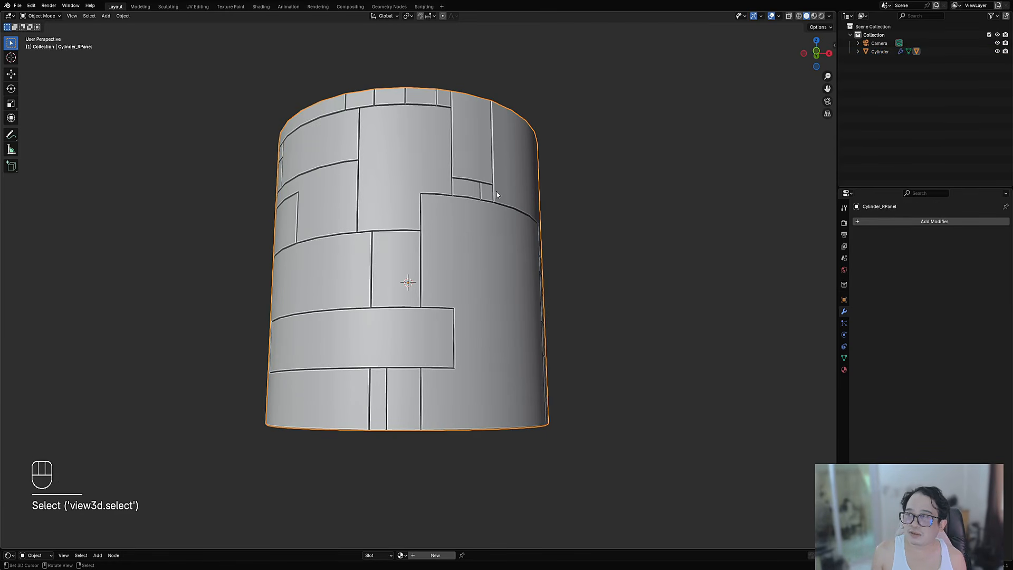
{"action": "key", "text": "ctrl+1"}
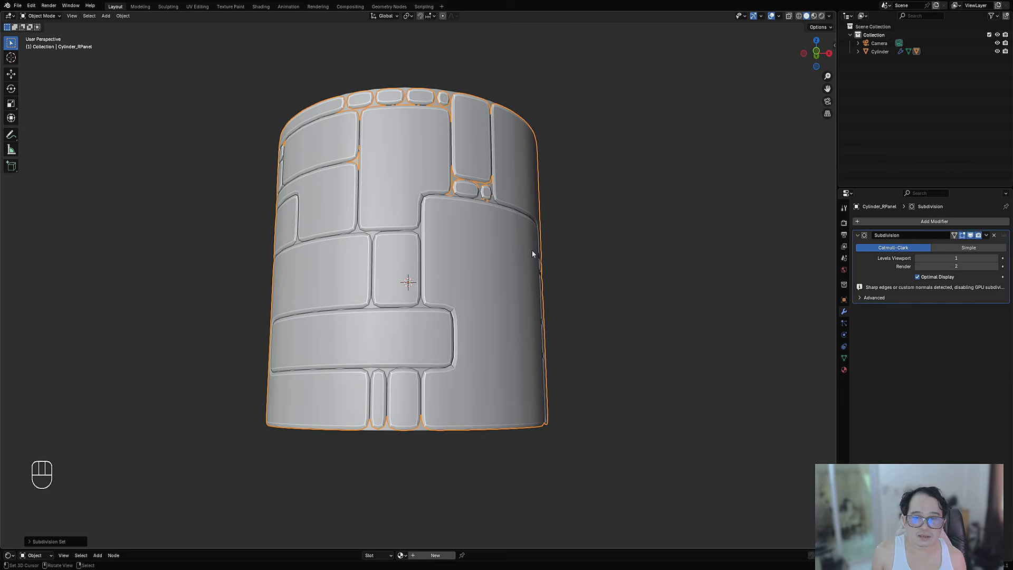
{"action": "middle_click_drag", "start_coordinate": [766, 337], "coordinate": [799, 232]}
{"action": "left_click", "coordinate": [957, 249]}
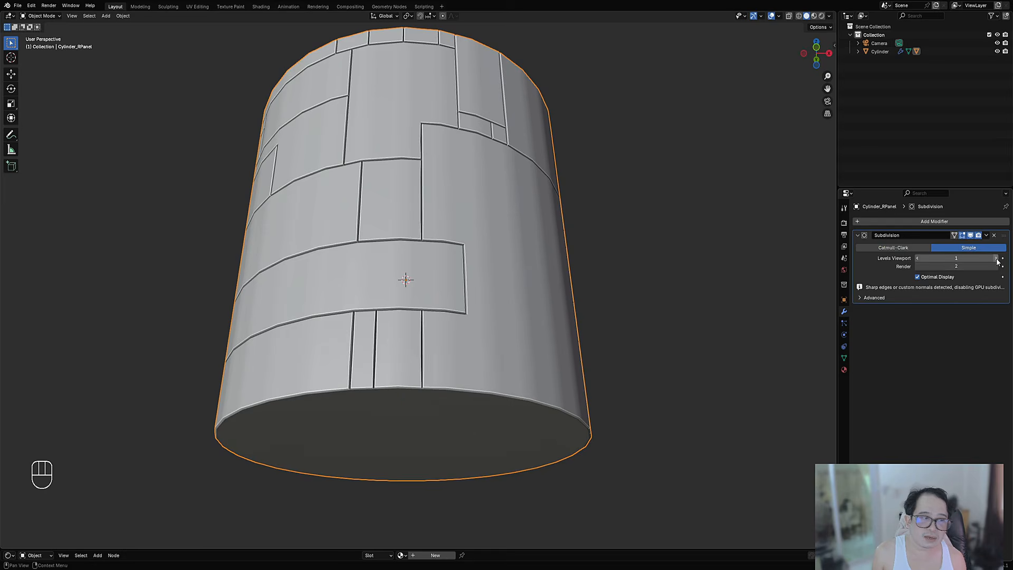
{"action": "middle_click_drag", "start_coordinate": [738, 264], "coordinate": [496, 141]}
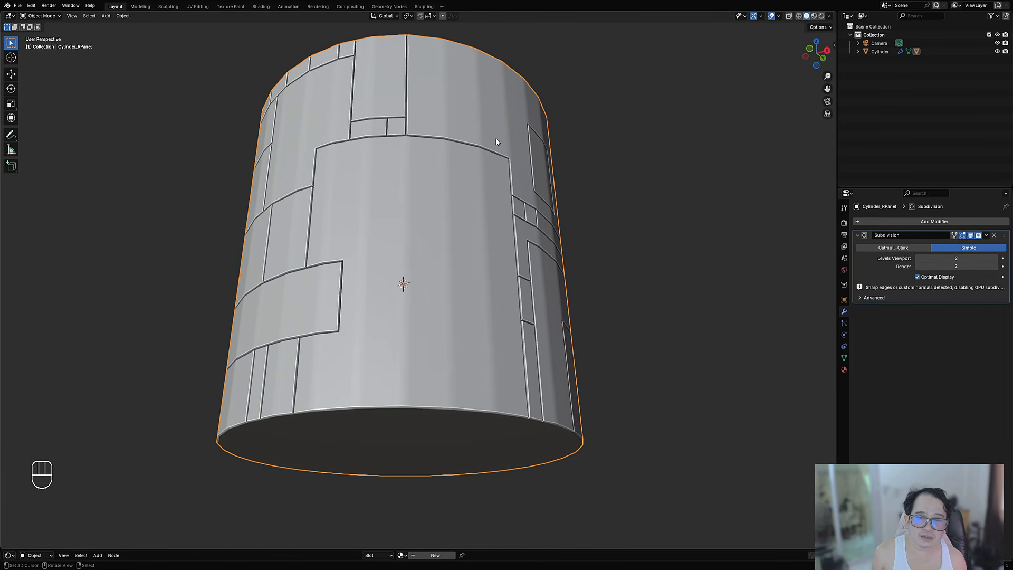
Remove the Subdivision modifier from the panel object and enter Edit Mode on its mesh
{"action": "left_click", "coordinate": [993, 236]}
{"action": "scroll", "coordinate": [524, 232], "scroll_direction": "down", "scroll_amount": 3}
{"action": "key", "text": "Tab"}
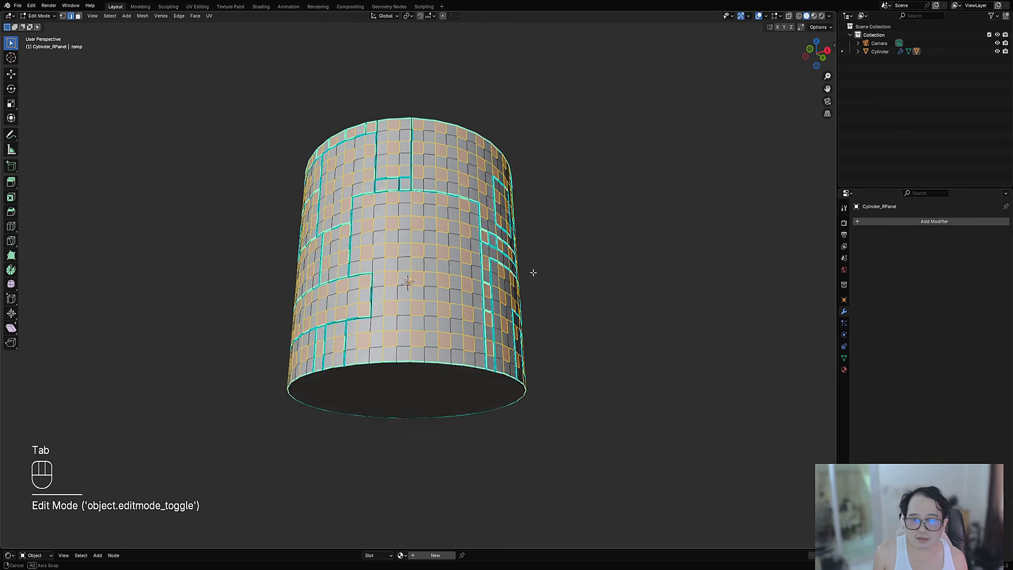
Leave Edit Mode, delete the generated panel object and select the original cylinder
{"action": "key", "text": "Tab"}
{"action": "key", "text": "x"}
{"action": "left_click", "coordinate": [520, 251]}
{"action": "left_click", "coordinate": [535, 221], "text": "shift"}
Generate Square-solver Random Panels on the cylinder with 2 subdivision cuts
{"action": "key", "text": "shift+q"}
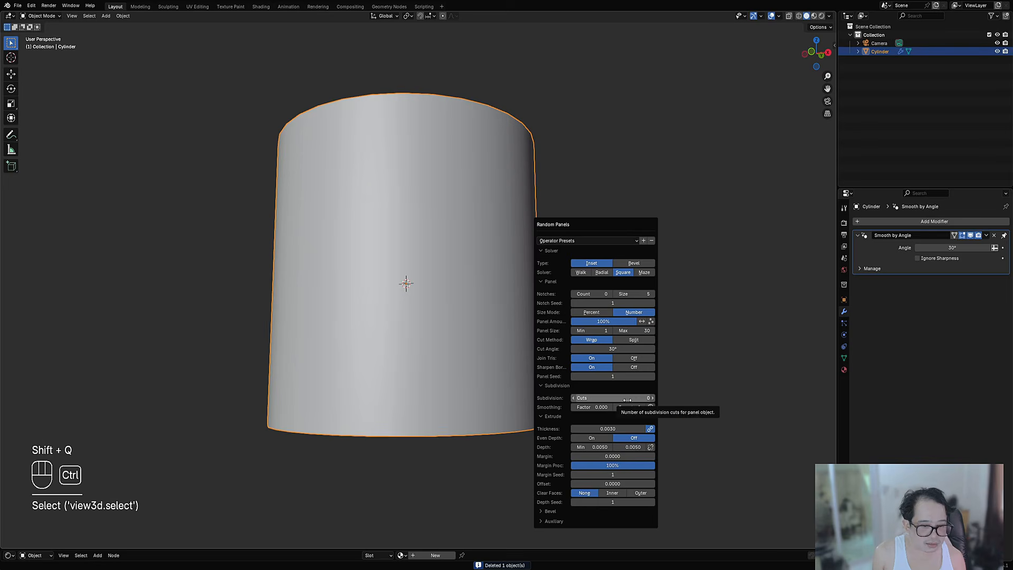
{"action": "scroll", "coordinate": [626, 399], "scroll_direction": "up", "scroll_amount": 1, "text": "ctrl"}
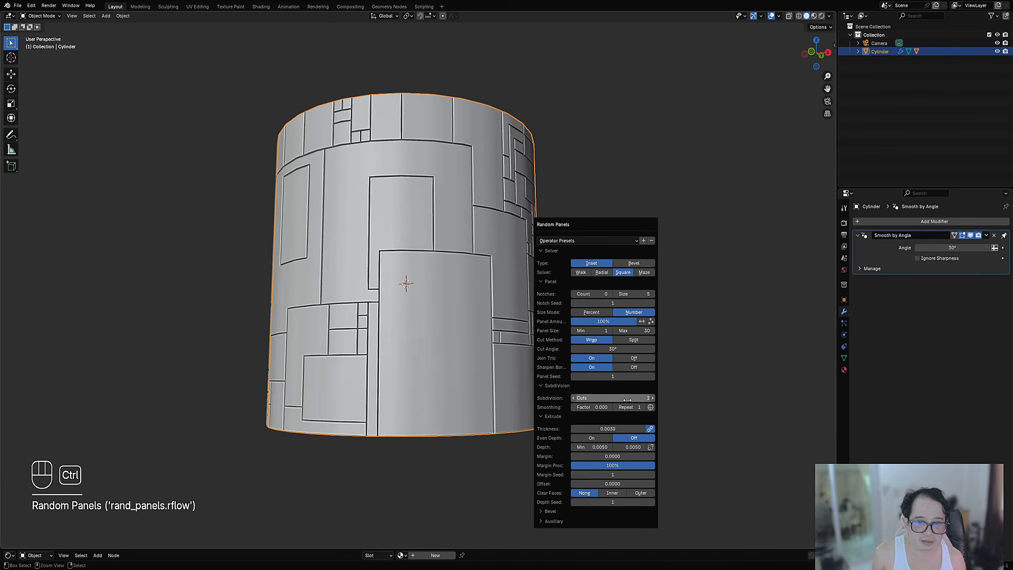
{"action": "middle_click_drag", "start_coordinate": [143, 540], "coordinate": [523, 325]}
Select the generated panel object and apply Random Flow's Smooth Sharp to it
{"action": "right_click", "coordinate": [464, 263]}
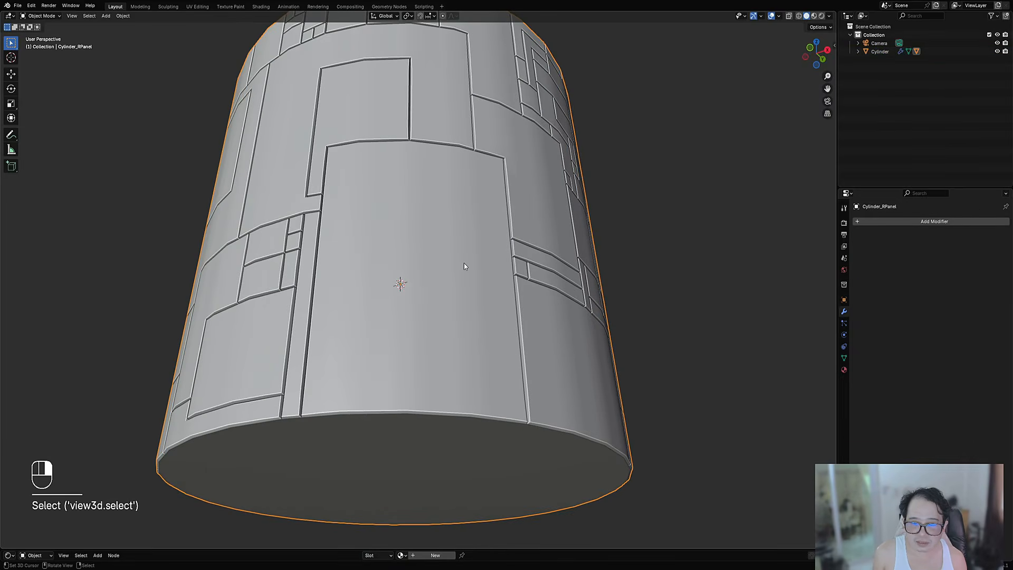
{"action": "scroll", "coordinate": [524, 284], "scroll_direction": "down", "scroll_amount": 2}
{"action": "middle_click_drag", "start_coordinate": [533, 245], "coordinate": [570, 240], "text": "shift"}
{"action": "middle_click_drag", "start_coordinate": [480, 258], "coordinate": [464, 280], "text": "shift"}
{"action": "scroll", "coordinate": [609, 211], "scroll_direction": "up", "scroll_amount": 2}
{"action": "key", "text": "shift+q"}
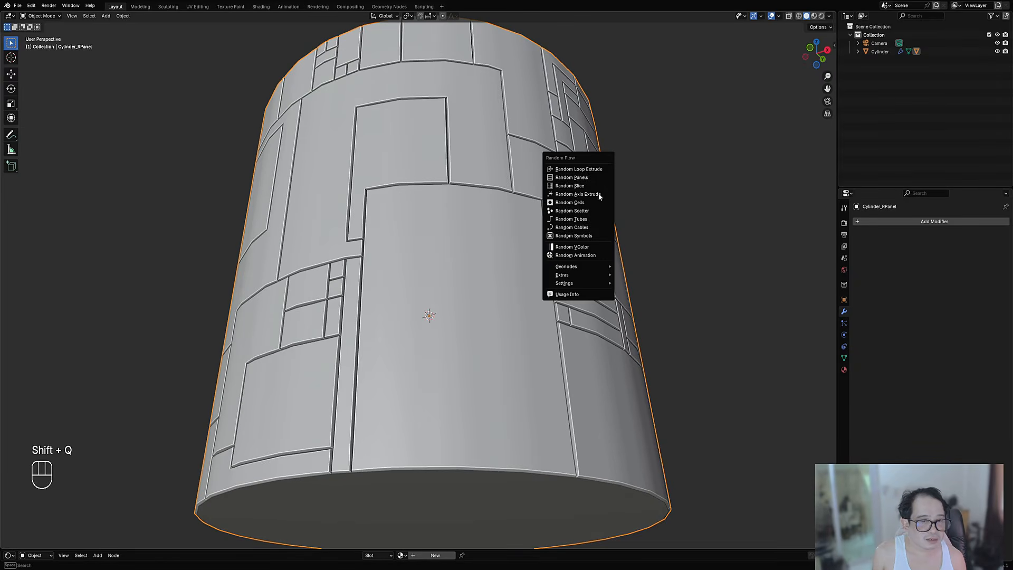
{"action": "mouse_move", "coordinate": [586, 274]}
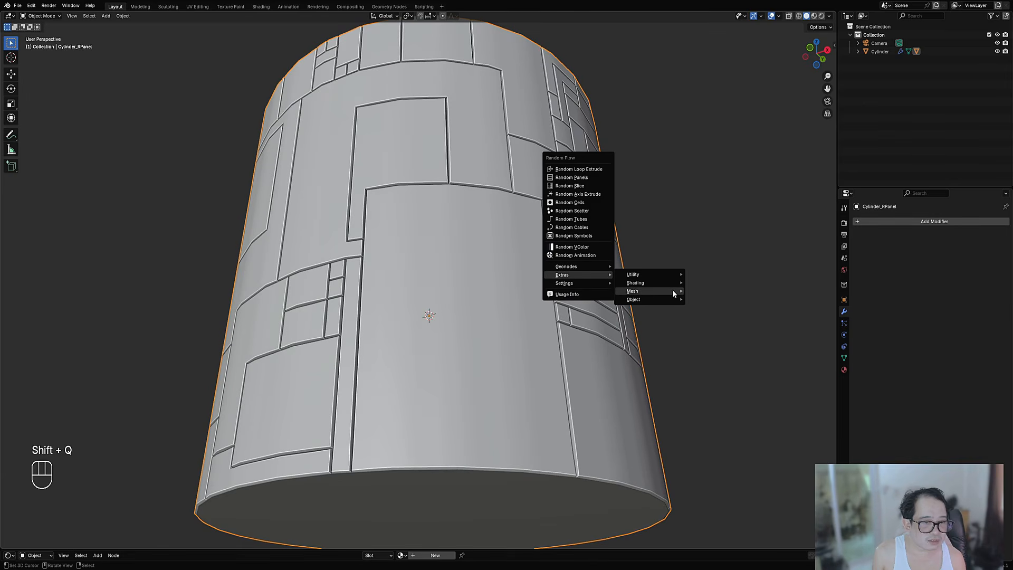
{"action": "mouse_move", "coordinate": [663, 290]}
{"action": "left_click", "coordinate": [721, 347]}
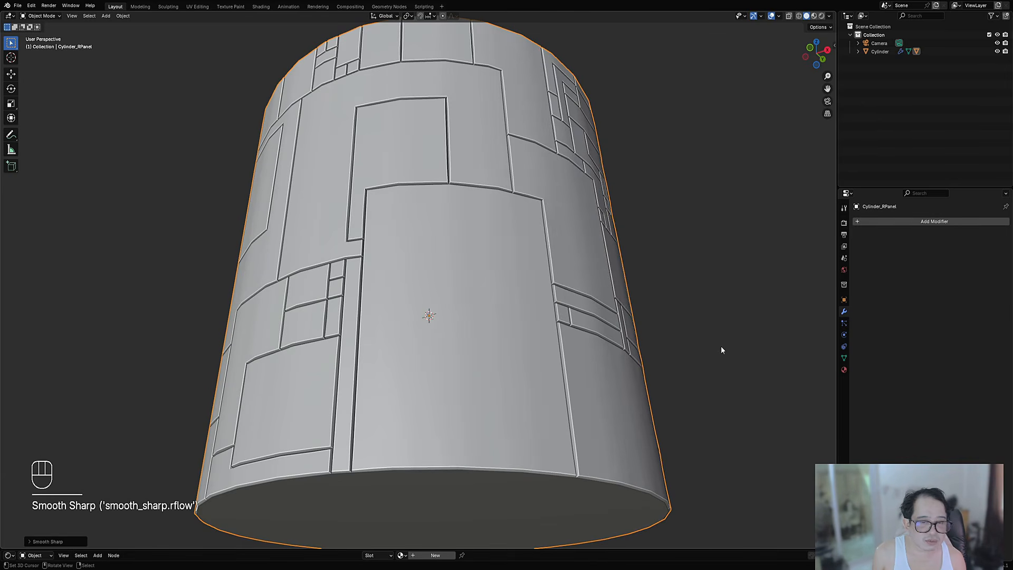
Raise the Smooth Flat repeats of Smooth Sharp to 4 for comparison, then set them to 0
{"action": "middle_click_drag", "start_coordinate": [720, 346], "coordinate": [487, 165]}
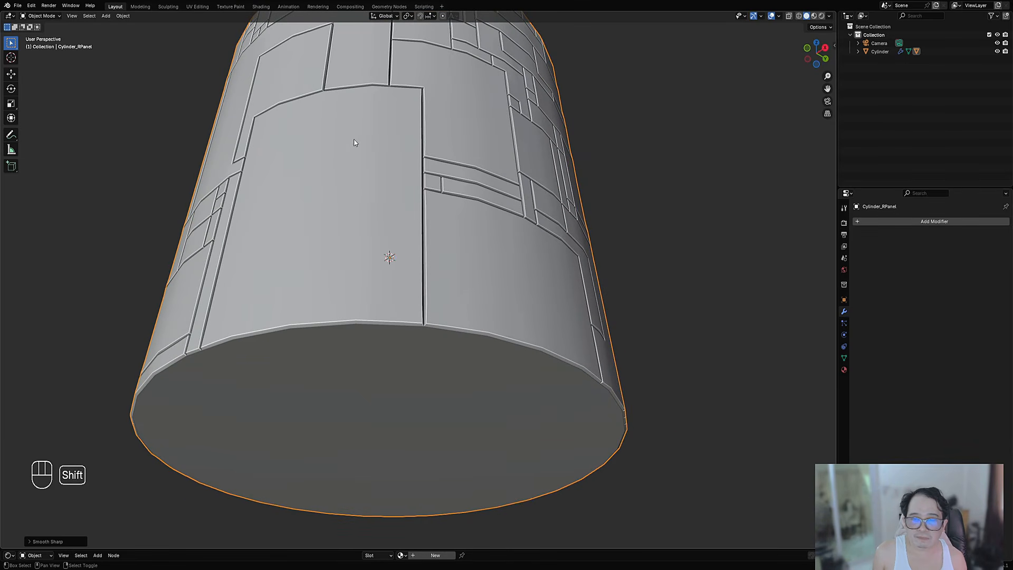
{"action": "middle_click_drag", "start_coordinate": [601, 271], "coordinate": [595, 262]}
{"action": "key", "text": "F9"}
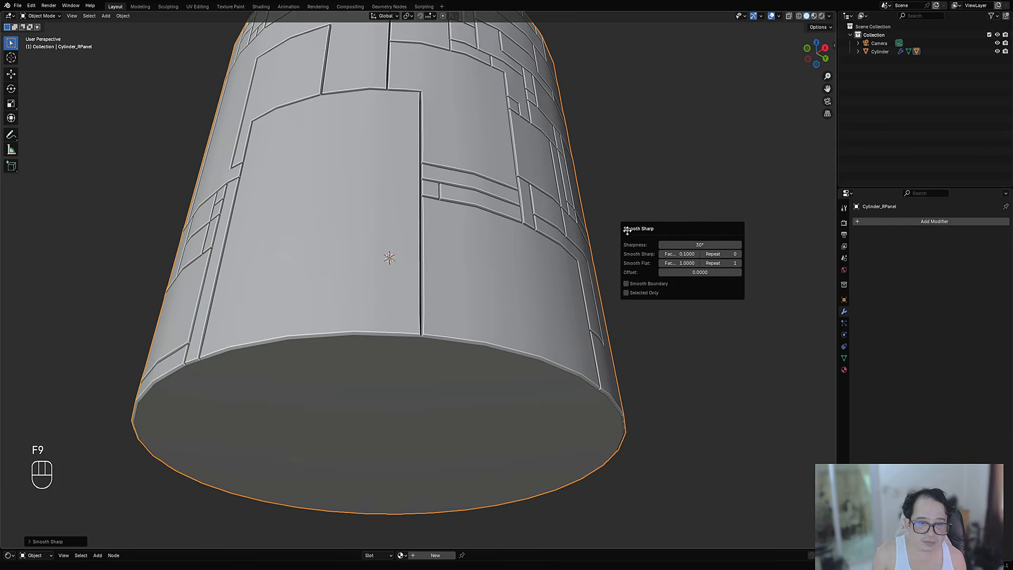
{"action": "left_click", "coordinate": [740, 262]}
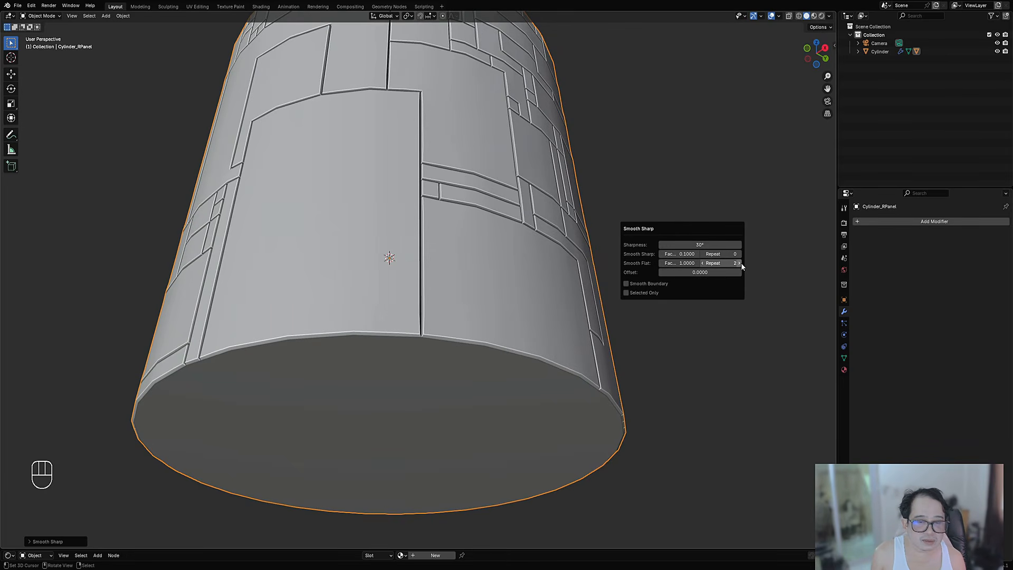
{"action": "left_click", "coordinate": [740, 263]}
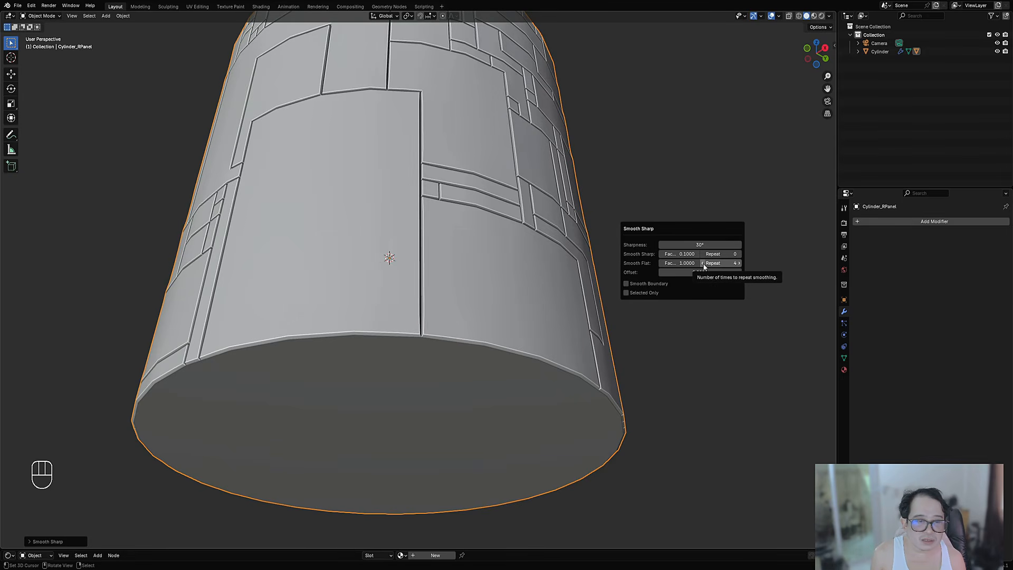
{"action": "mouse_move", "coordinate": [703, 267]}
{"action": "left_mouse_down"}
{"action": "mouse_move", "coordinate": [683, 266]}
{"action": "mouse_move", "coordinate": [703, 267]}
{"action": "left_mouse_up"}
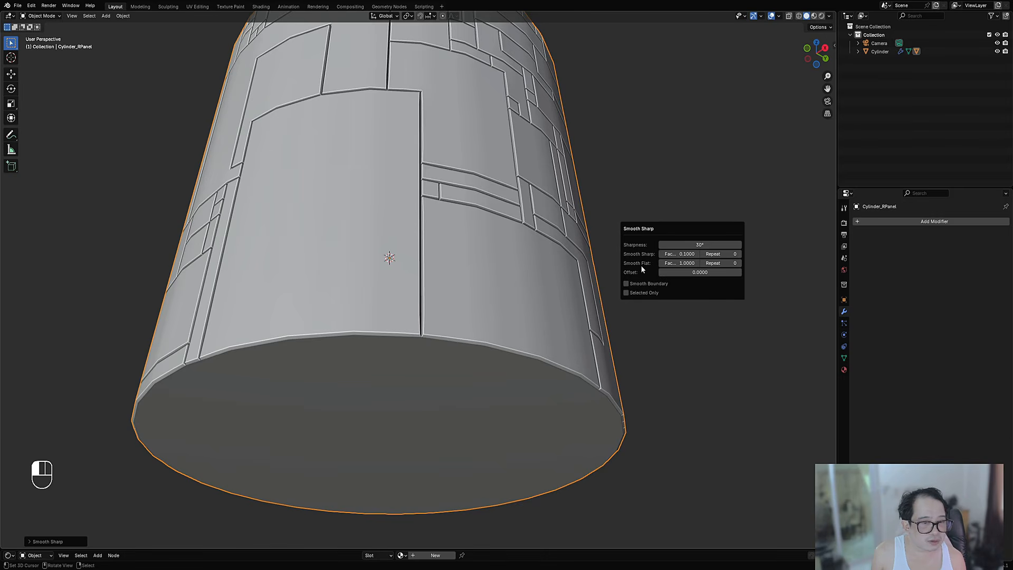
Enter Edit Mode on the panel object's mesh and deselect everything
{"action": "left_click", "coordinate": [414, 242]}
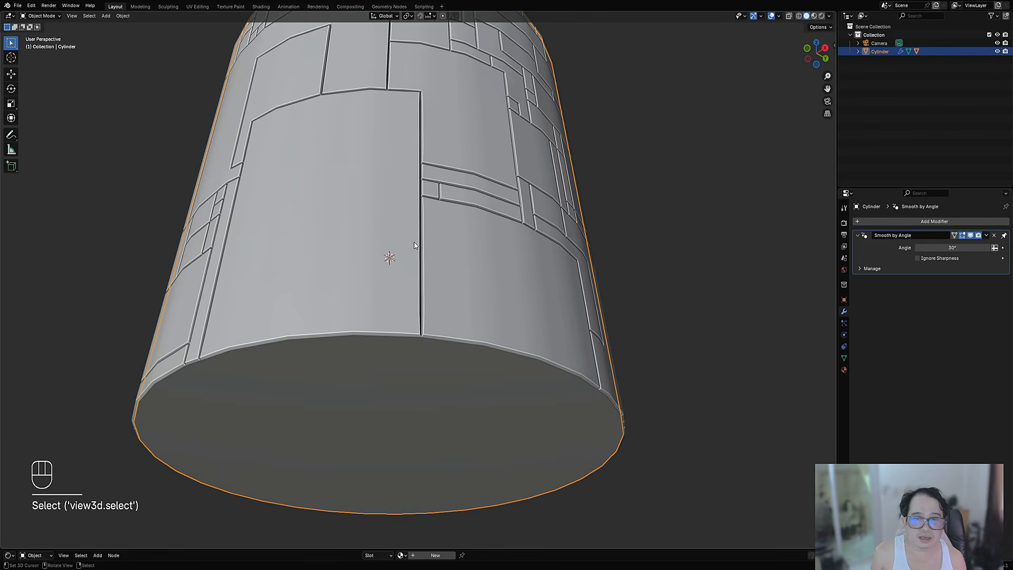
{"action": "key", "text": "Tab"}
{"action": "key", "text": "Tab"}
{"action": "left_click", "coordinate": [393, 238]}
{"action": "key", "text": "Tab"}
{"action": "key", "text": "alt+a"}
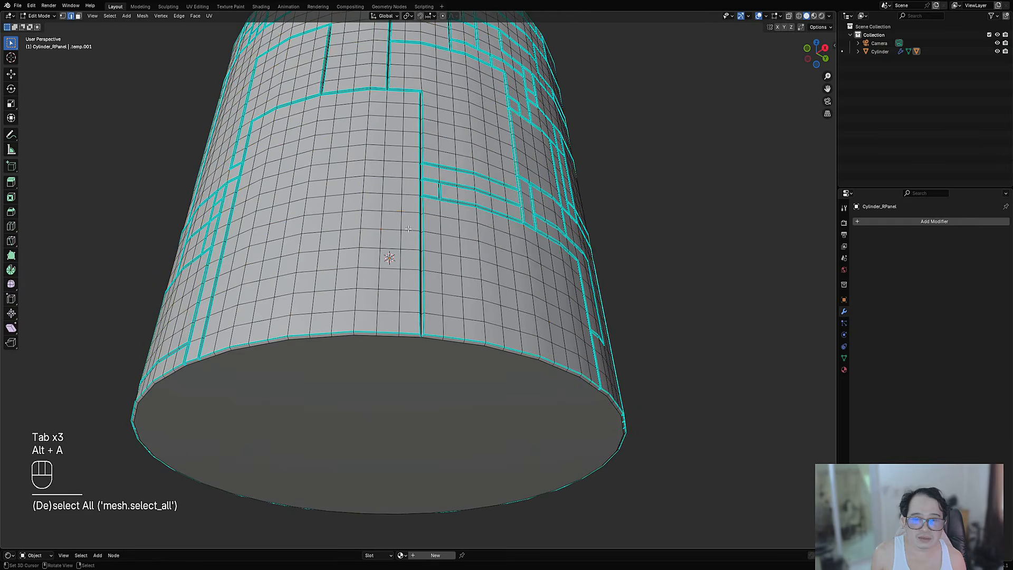
Select all outer faces of one panel along the cylinder's top rim
{"action": "middle_click_drag", "start_coordinate": [391, 232], "coordinate": [458, 435]}
{"action": "middle_click_drag", "start_coordinate": [458, 435], "coordinate": [460, 380], "text": "ctrl"}
{"action": "middle_click_drag", "start_coordinate": [469, 211], "coordinate": [477, 253], "text": "ctrl"}
{"action": "middle_click_drag", "start_coordinate": [480, 255], "coordinate": [492, 303]}
{"action": "scroll", "coordinate": [449, 295], "scroll_direction": "up", "scroll_amount": 4}
{"action": "middle_click_drag", "start_coordinate": [401, 284], "coordinate": [460, 313], "text": "shift"}
{"action": "scroll", "coordinate": [422, 306], "scroll_direction": "up", "scroll_amount": 3}
{"action": "middle_click_drag", "start_coordinate": [354, 287], "coordinate": [506, 352]}
{"action": "key", "text": "shift+f"}
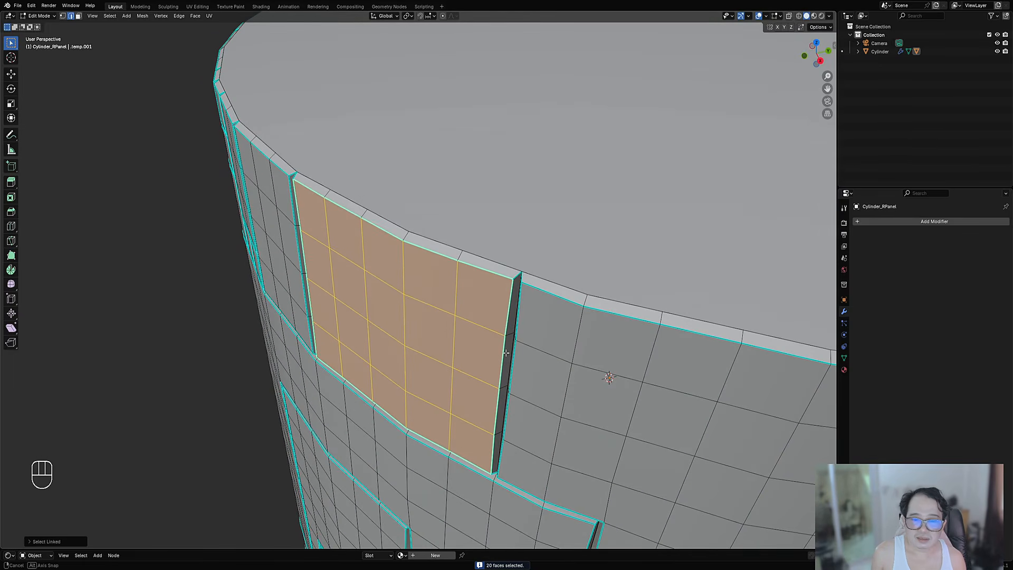
Replace the selection with the loop of thin side faces around the rim panel, then clear it
{"action": "scroll", "coordinate": [505, 353], "scroll_direction": "up", "scroll_amount": 2}
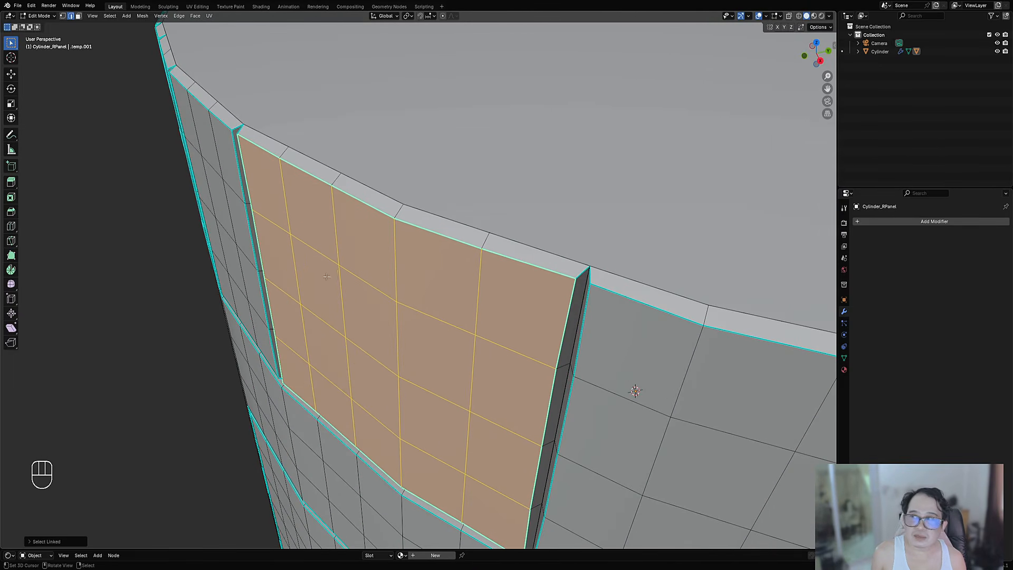
{"action": "key", "text": "alt+a"}
{"action": "left_click", "coordinate": [580, 274], "text": "alt+shift"}
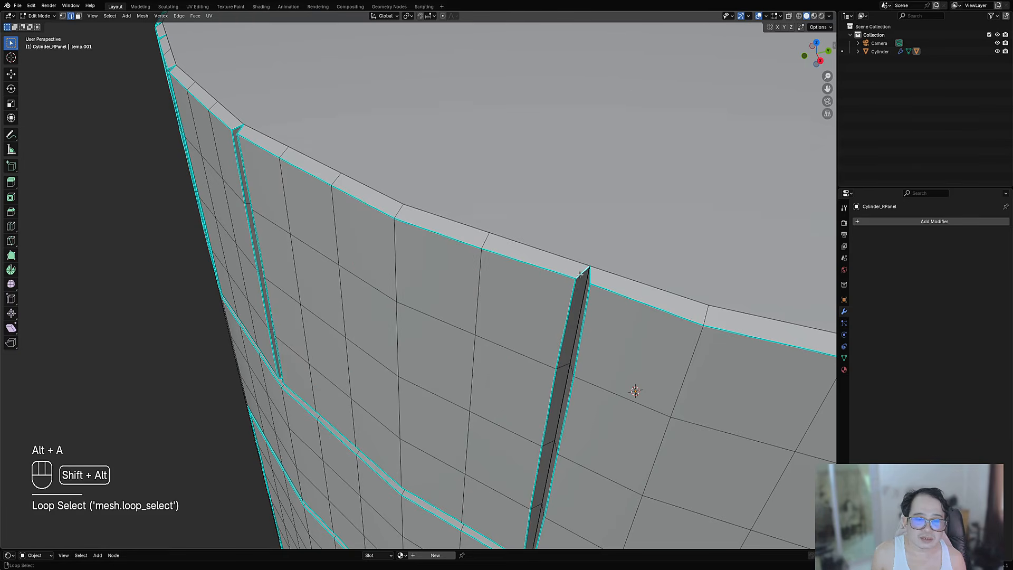
{"action": "key", "text": "3"}
{"action": "key", "text": "alt+a"}
{"action": "left_click", "coordinate": [581, 272], "text": "alt+shift"}
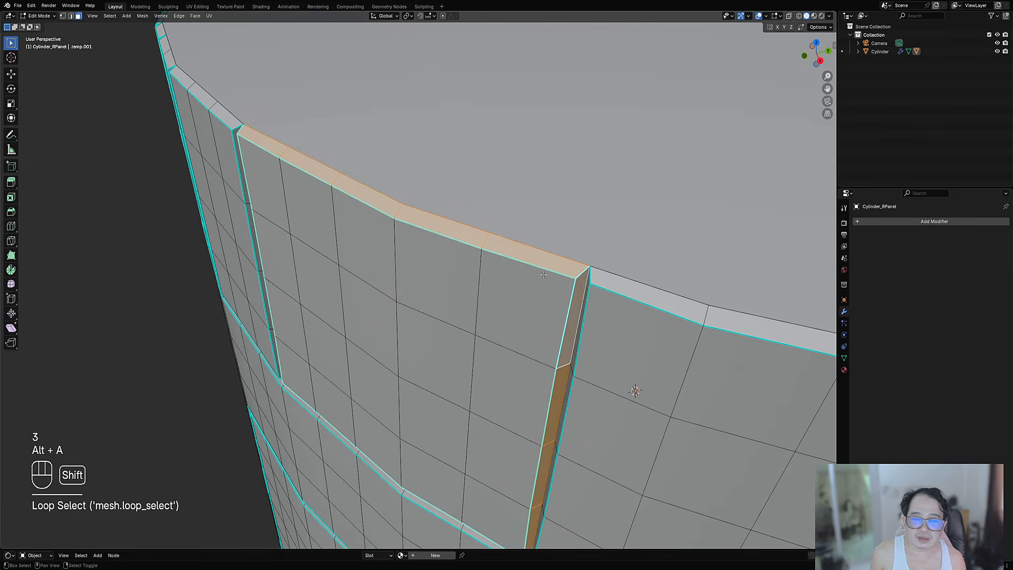
{"action": "middle_click_drag", "start_coordinate": [560, 307], "coordinate": [487, 289], "text": "shift"}
{"action": "key", "text": "alt+a"}
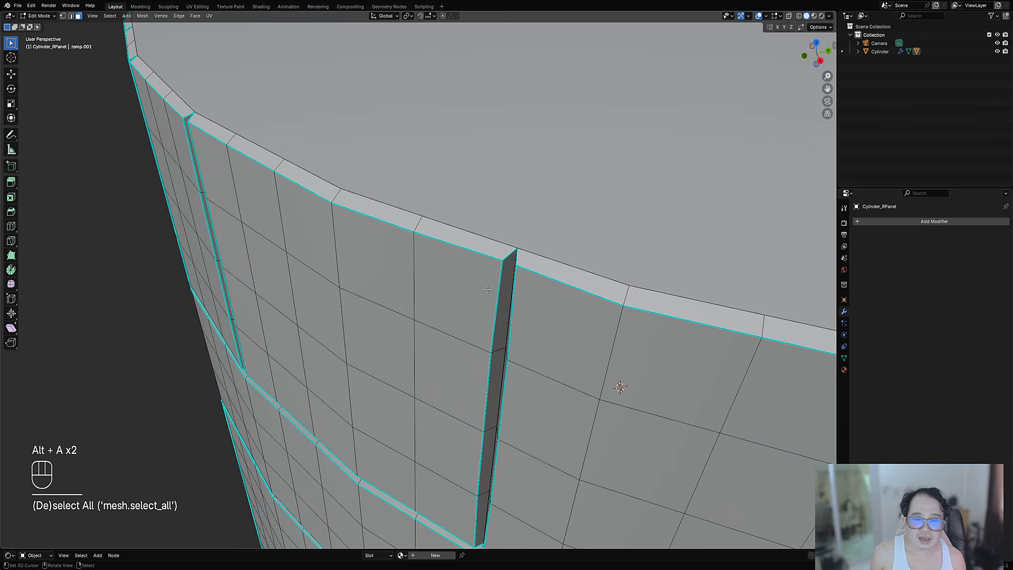
Select the rim panel's full grid of outer faces, from its upper corner to the diagonally opposite corner
{"action": "key", "text": "2"}
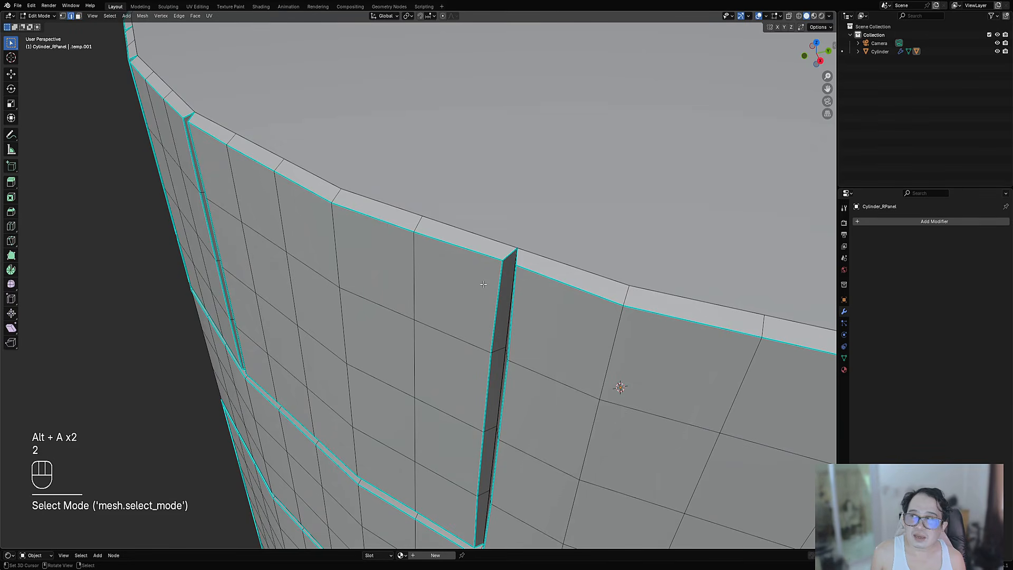
{"action": "scroll", "coordinate": [483, 285], "scroll_direction": "down", "scroll_amount": 2}
{"action": "middle_click_drag", "start_coordinate": [416, 326], "coordinate": [461, 289]}
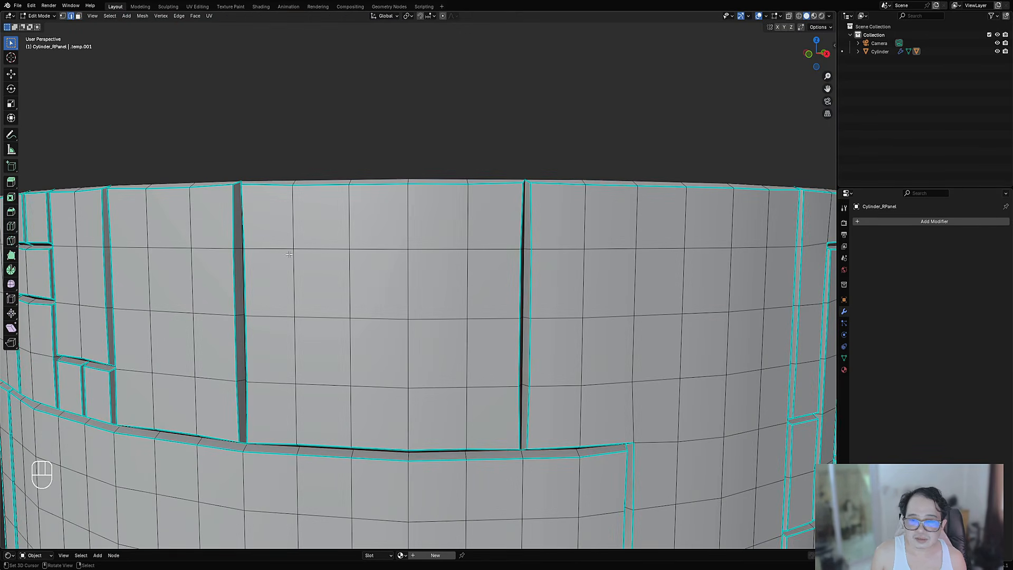
{"action": "key", "text": "1"}
{"action": "key", "text": "3"}
{"action": "left_click", "coordinate": [269, 219]}
{"action": "left_click", "coordinate": [486, 413], "text": "ctrl"}
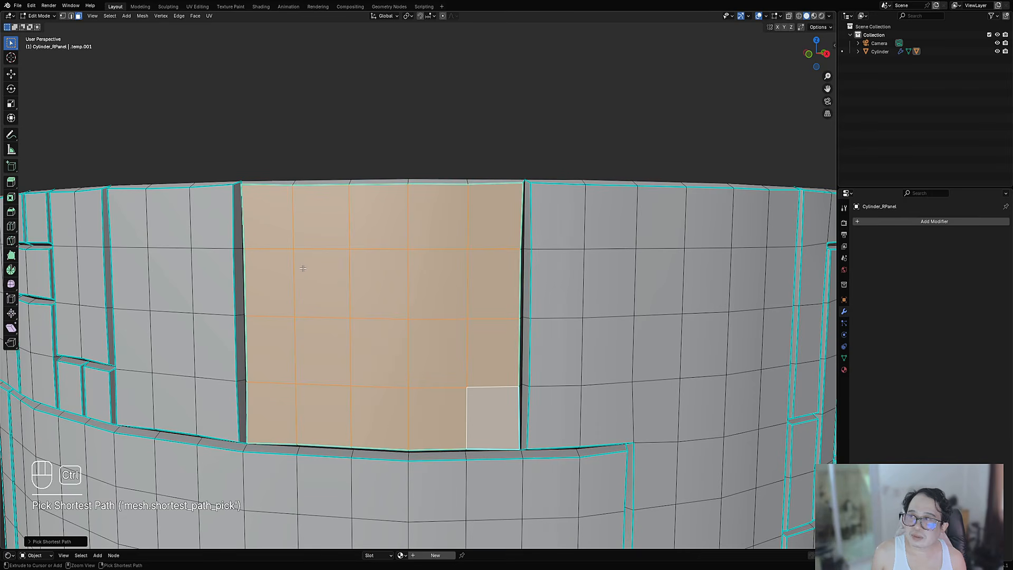
{"action": "middle_click_drag", "start_coordinate": [303, 268], "coordinate": [299, 294]}
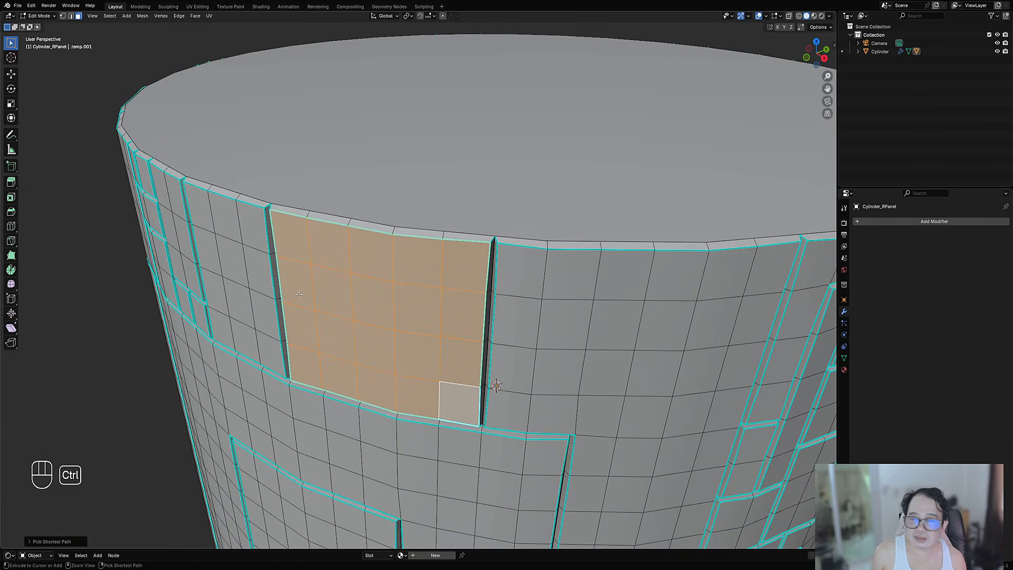
Select only the rim panel's interior vertices, excluding those on its border
{"action": "key", "text": "1"}
{"action": "left_click", "coordinate": [311, 265]}
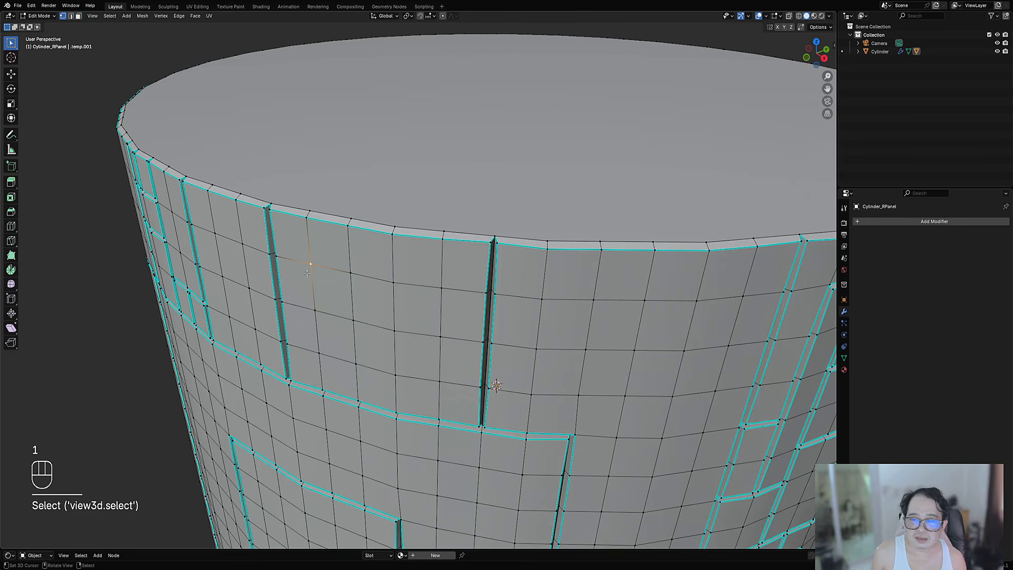
{"action": "left_click", "coordinate": [455, 383], "text": "ctrl+shift"}
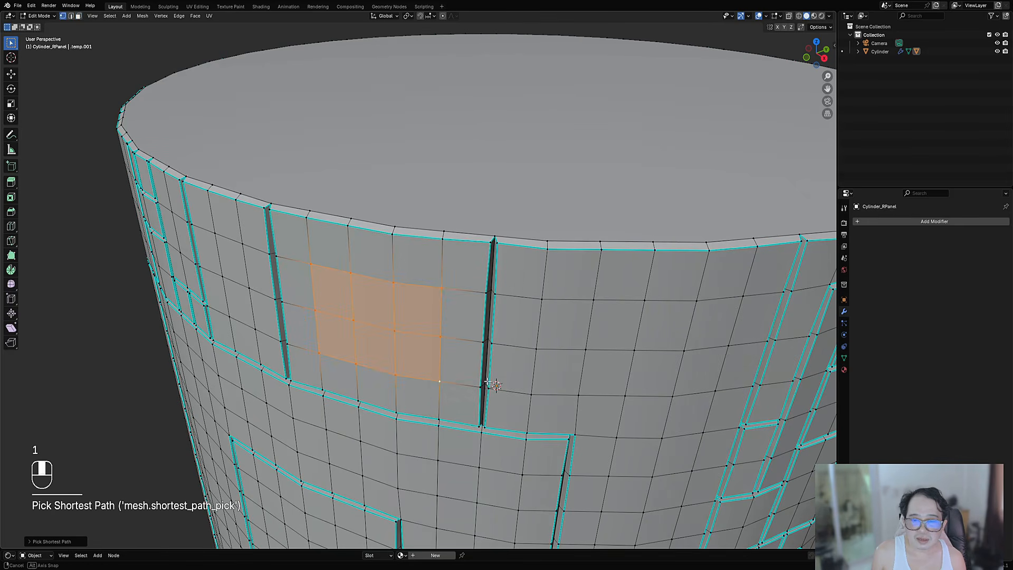
Clear the selection and select the rim panel's upper edge loop and its adjoining vertical border edges
{"action": "middle_click_drag", "start_coordinate": [488, 387], "coordinate": [407, 263]}
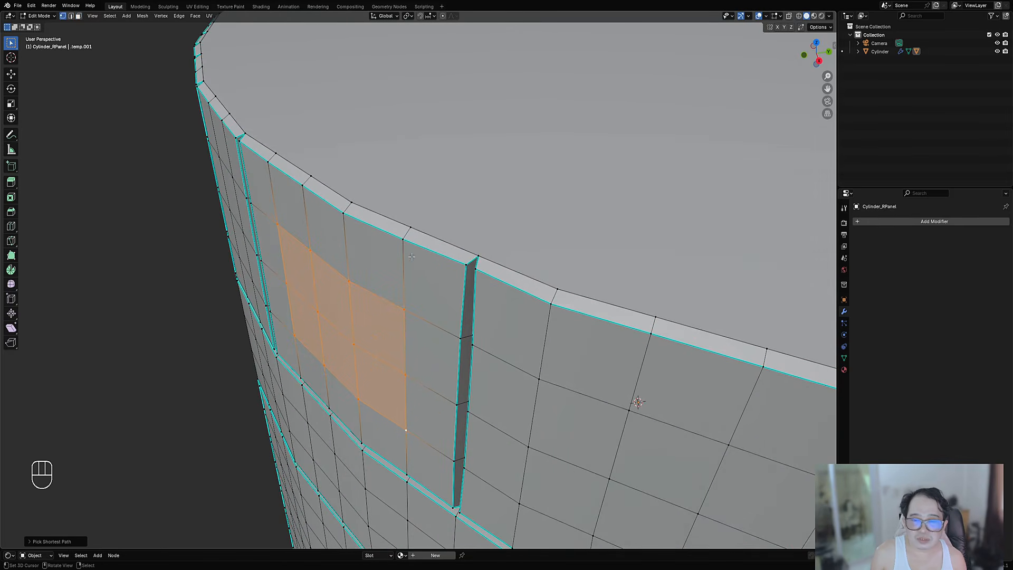
{"action": "key", "text": "2"}
{"action": "key", "text": "alt+a"}
{"action": "left_click", "coordinate": [422, 248], "text": "alt+shift"}
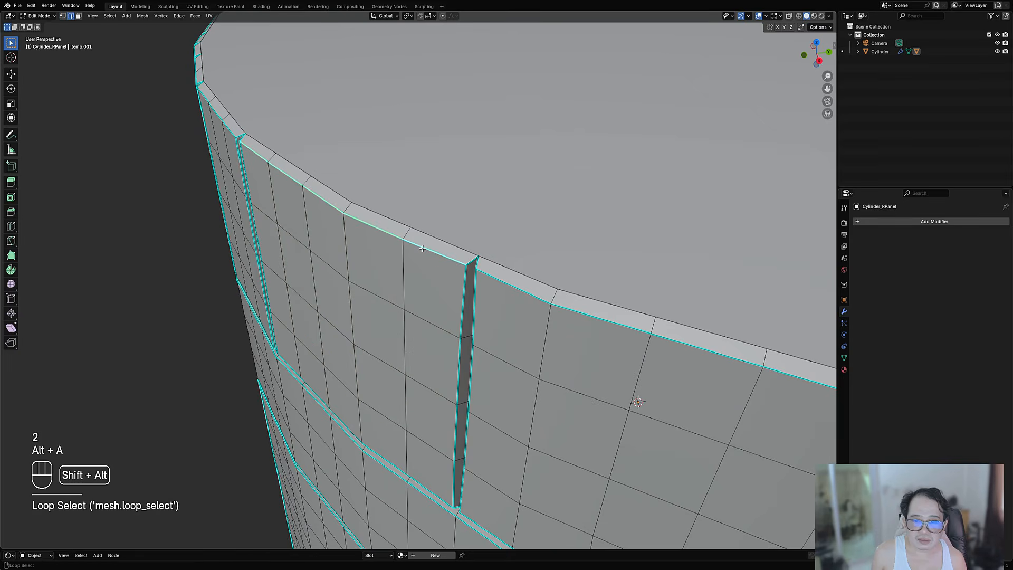
{"action": "right_click", "coordinate": [464, 300], "text": "alt+shift"}
{"action": "right_click", "coordinate": [471, 259], "text": "shift"}
Add the rim panel's lower and remaining border edges to the selection, then clear the selection
{"action": "middle_click_drag", "start_coordinate": [430, 337], "coordinate": [448, 287]}
{"action": "middle_click_drag", "start_coordinate": [522, 338], "coordinate": [496, 237], "text": "shift"}
{"action": "middle_click_drag", "start_coordinate": [429, 366], "coordinate": [459, 369]}
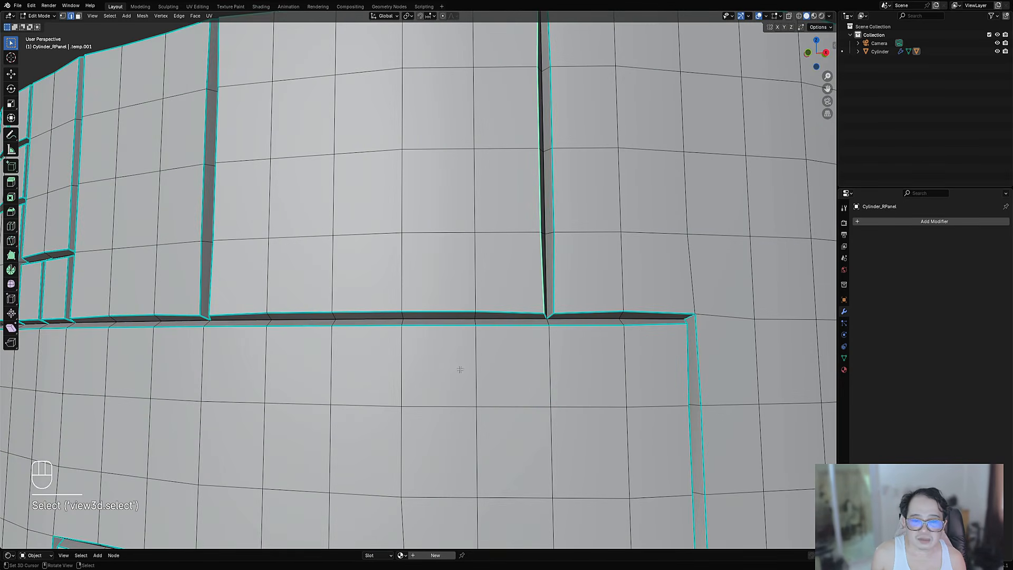
{"action": "left_click", "coordinate": [433, 317], "text": "alt+shift"}
{"action": "middle_click_drag", "start_coordinate": [433, 316], "coordinate": [290, 236]}
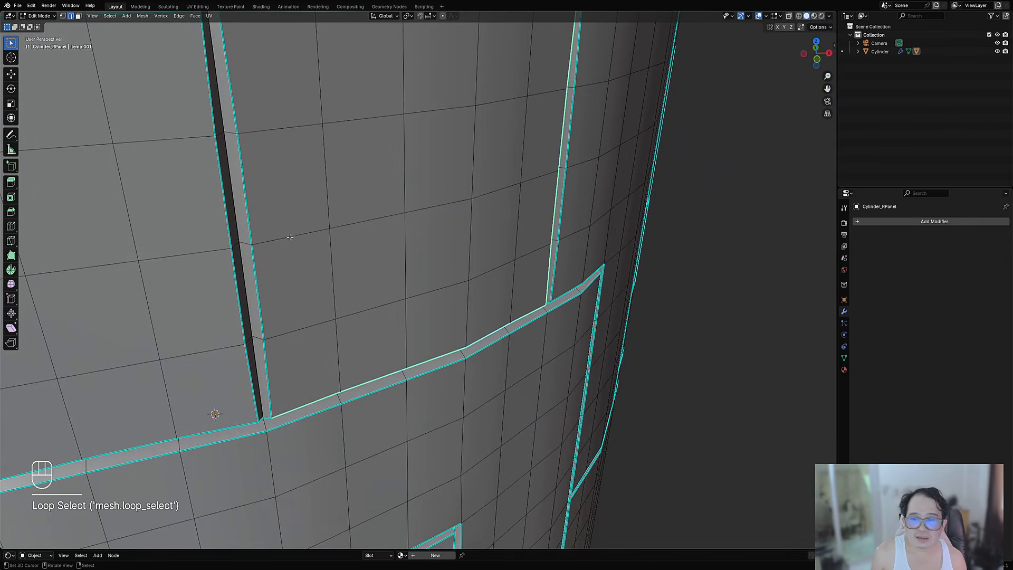
{"action": "right_click", "coordinate": [250, 218], "text": "alt+shift"}
{"action": "scroll", "coordinate": [289, 226], "scroll_direction": "down", "scroll_amount": 5}
{"action": "middle_click_drag", "start_coordinate": [422, 232], "coordinate": [425, 290], "text": "shift"}
{"action": "middle_click_drag", "start_coordinate": [514, 293], "coordinate": [443, 283]}
{"action": "key", "text": "alt+a"}
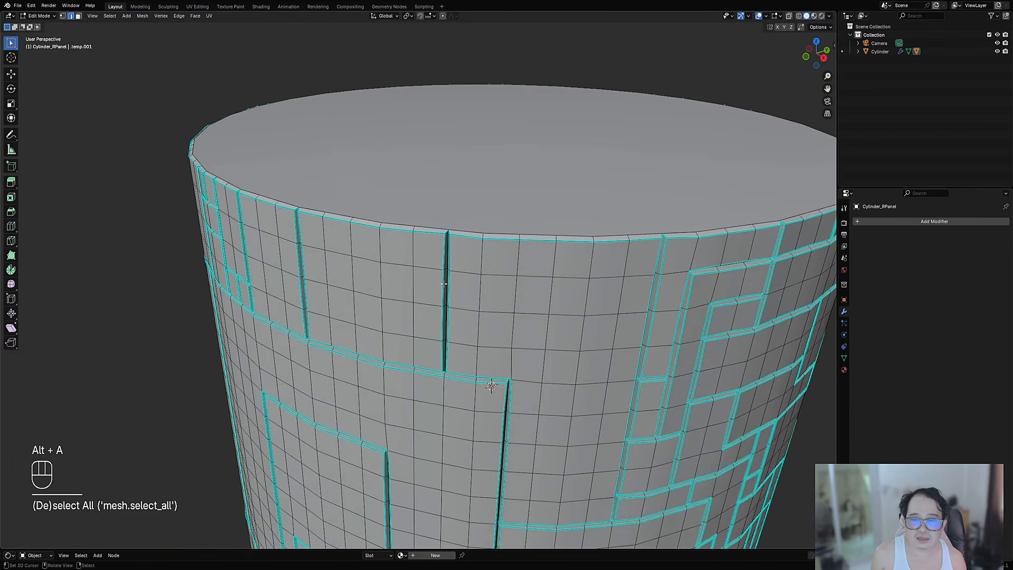
Select the whole panel mesh, return to Object Mode and apply Smooth Sharp again
{"action": "key", "text": "a"}
{"action": "scroll", "coordinate": [443, 283], "scroll_direction": "down", "scroll_amount": 4}
{"action": "key", "text": "Tab"}
{"action": "key", "text": "shift+q"}
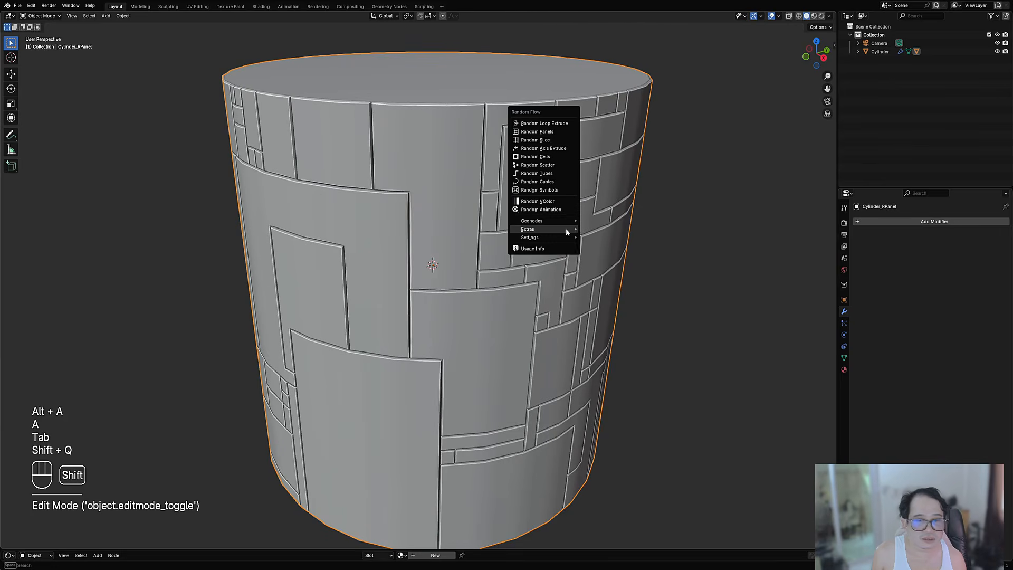
{"action": "mouse_move", "coordinate": [565, 228]}
{"action": "mouse_move", "coordinate": [624, 245]}
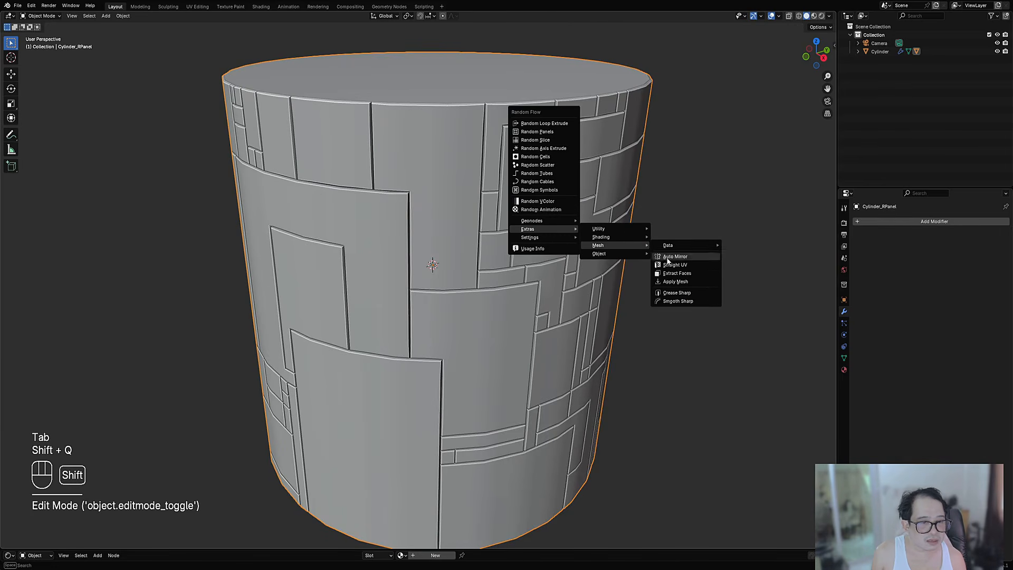
{"action": "left_click", "coordinate": [677, 301]}
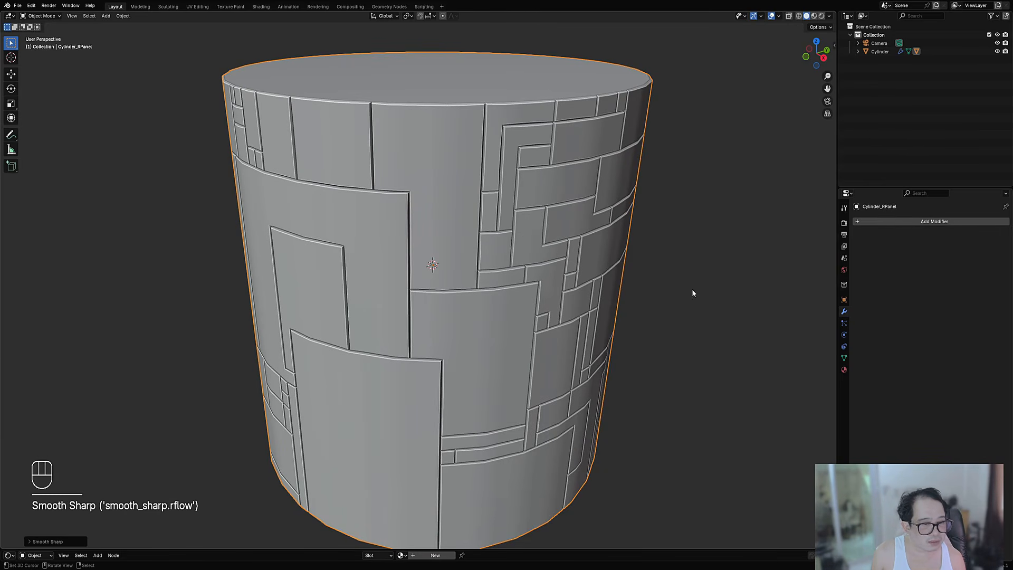
Adjust the Smooth Flat repeats in the Smooth Sharp settings, ending at 0, to compare the panel surface
{"action": "key", "text": "F9"}
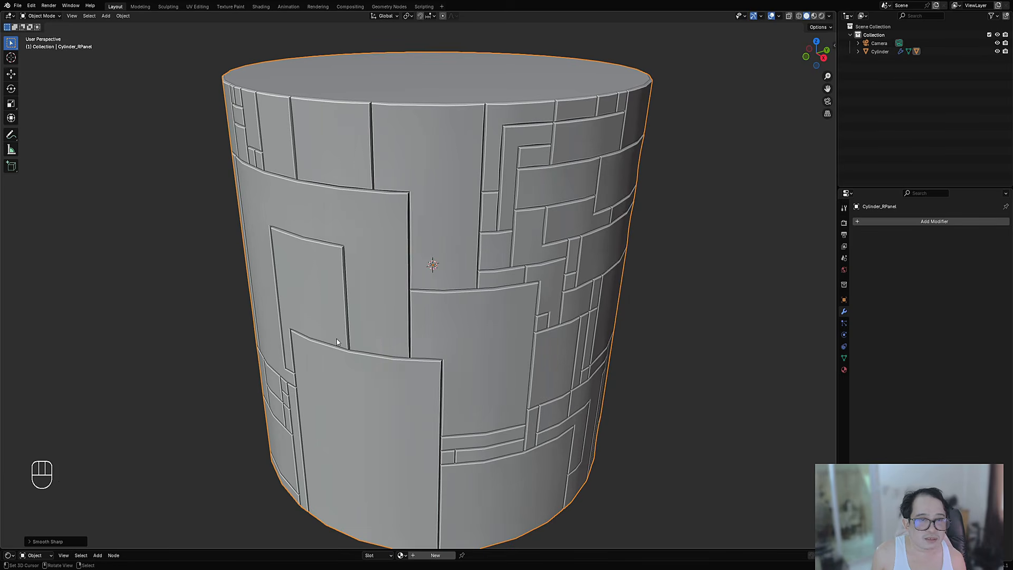
{"action": "middle_click_drag", "start_coordinate": [654, 247], "coordinate": [601, 230]}
{"action": "key", "text": "F9"}
{"action": "scroll", "coordinate": [696, 237], "scroll_direction": "down", "scroll_amount": 2, "text": "ctrl"}
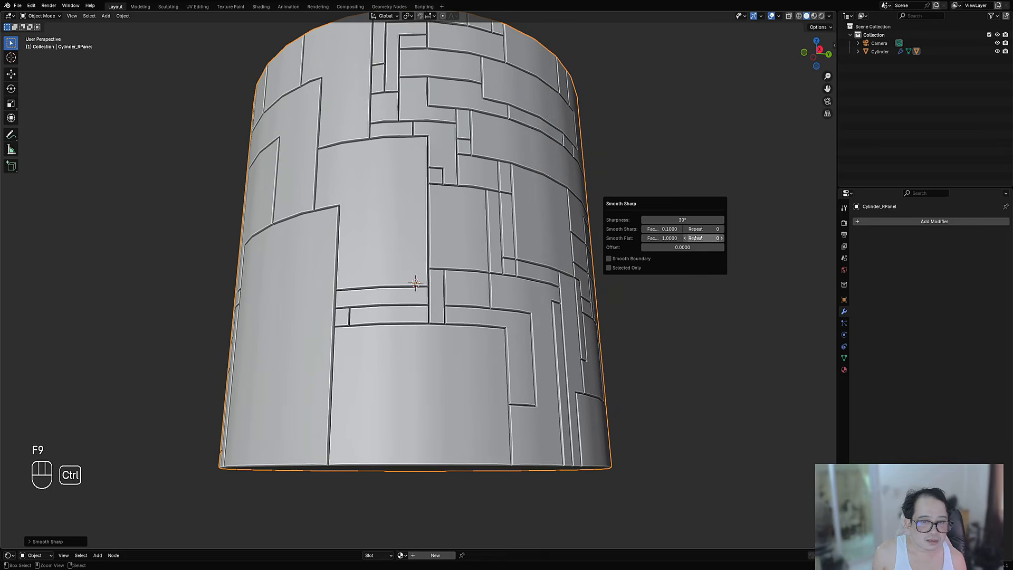
{"action": "scroll", "coordinate": [698, 237], "scroll_direction": "up", "scroll_amount": 1, "text": "ctrl"}
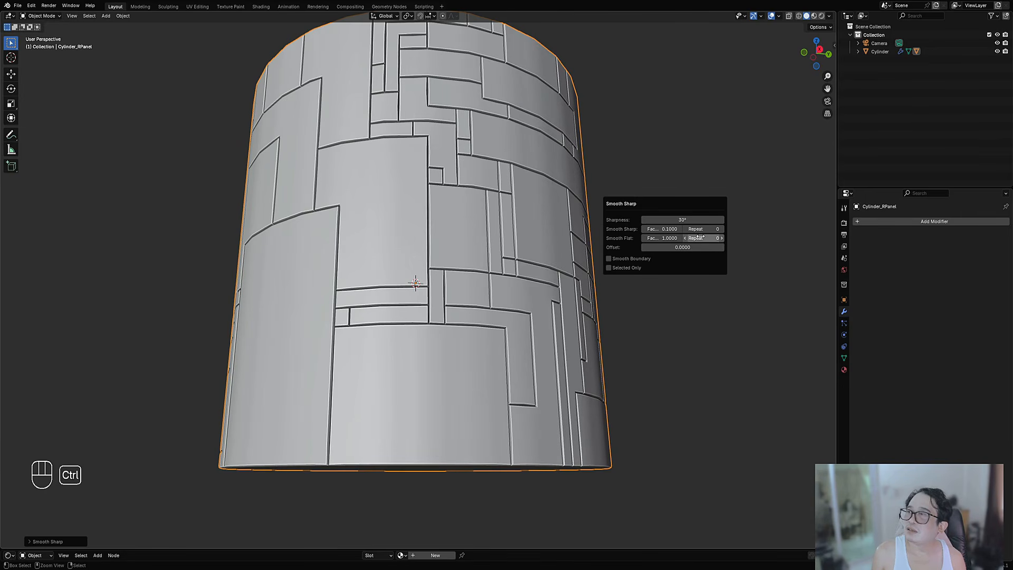
Try Smooth Sharp repeats of up to 3 on the panels, and reset both the sharp and flat repeats to 0
{"action": "left_click_drag", "start_coordinate": [671, 238], "coordinate": [669, 238]}
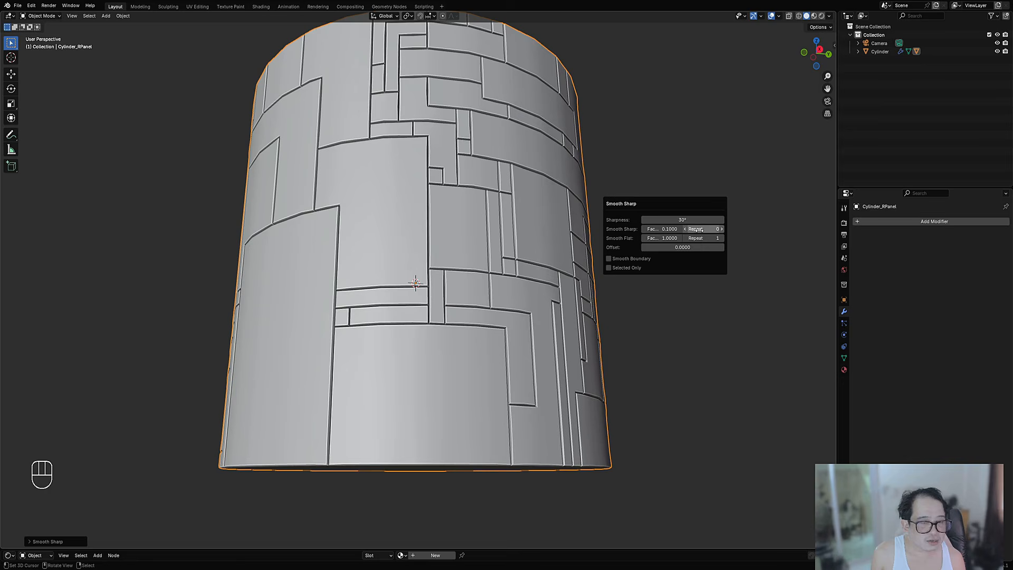
{"action": "scroll", "coordinate": [700, 230], "scroll_direction": "up", "scroll_amount": 1, "text": "ctrl"}
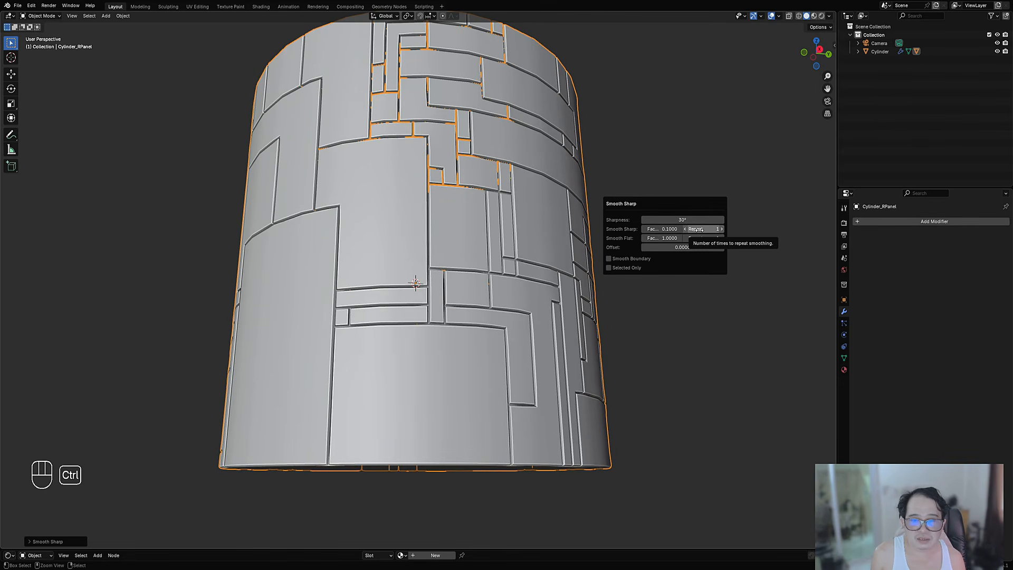
{"action": "scroll", "coordinate": [701, 230], "scroll_direction": "up", "scroll_amount": 2, "text": "ctrl"}
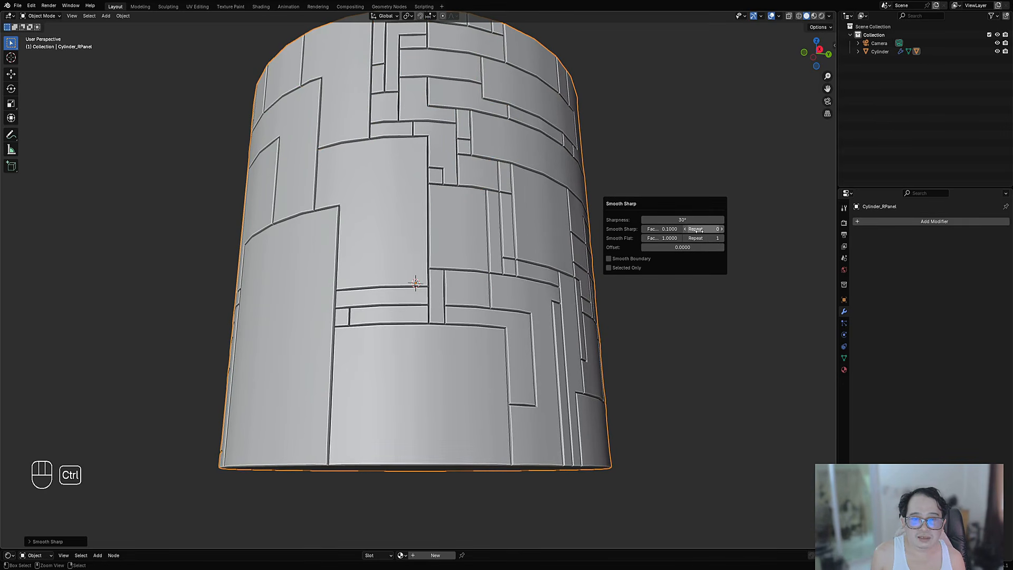
{"action": "scroll", "coordinate": [699, 234], "scroll_direction": "down", "scroll_amount": 1, "text": "ctrl"}
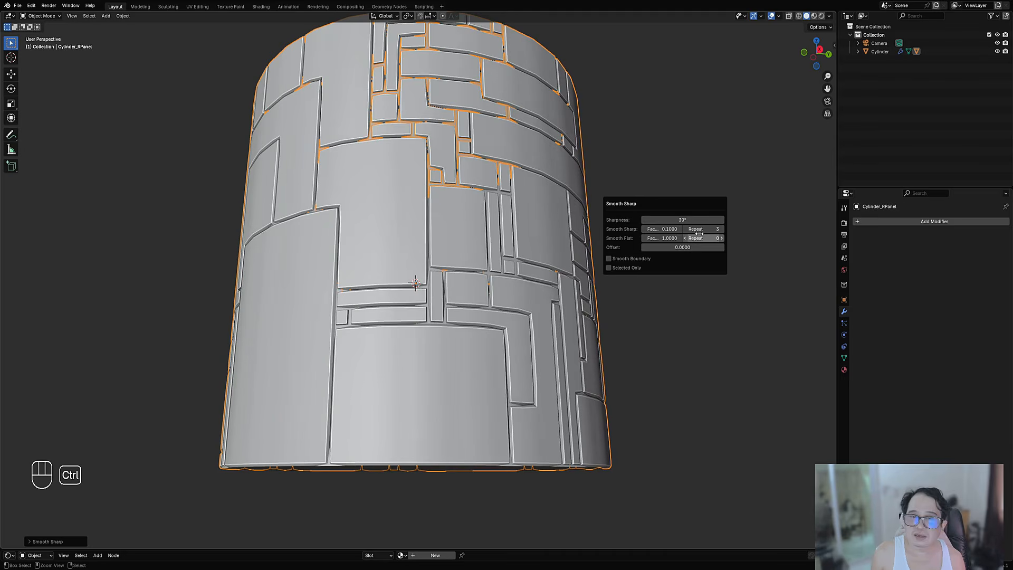
{"action": "scroll", "coordinate": [699, 230], "scroll_direction": "down", "scroll_amount": 3, "text": "ctrl"}
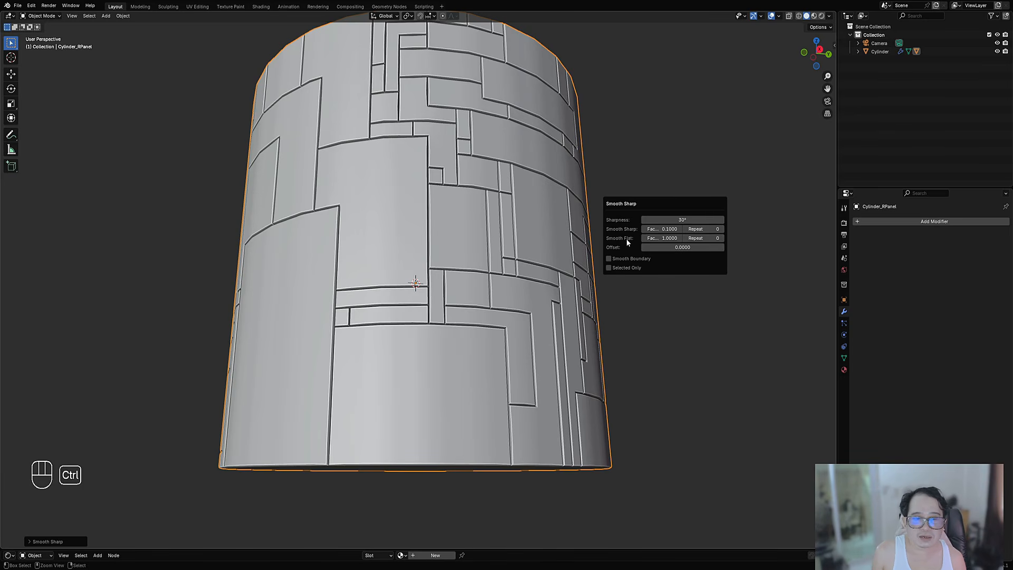
Raise the Smooth Flat repeats to 3 and the offset to 0.042 to puff out the panels
{"action": "scroll", "coordinate": [702, 239], "scroll_direction": "up", "scroll_amount": 1, "text": "ctrl"}
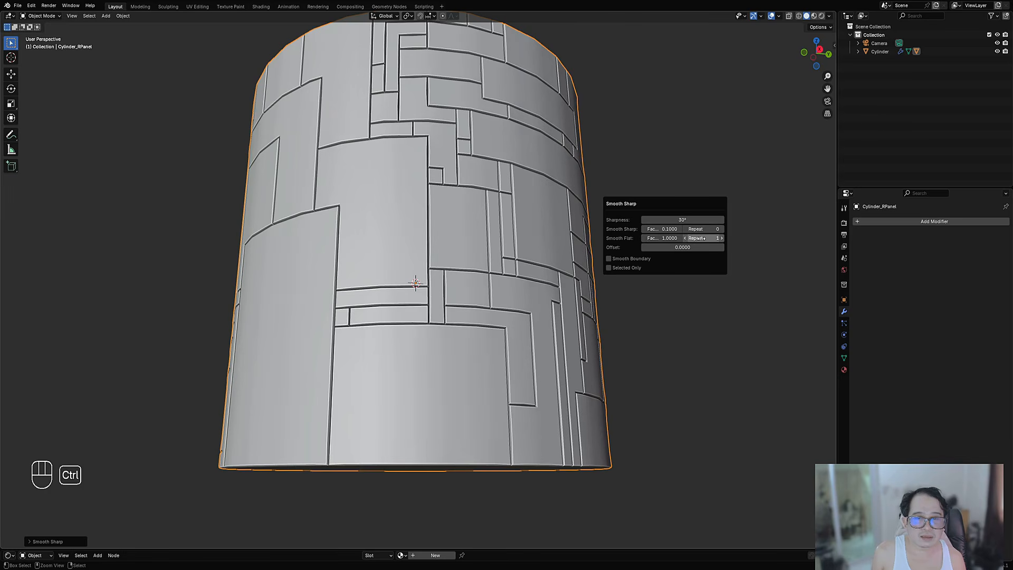
{"action": "mouse_move", "coordinate": [695, 247]}
{"action": "left_mouse_down"}
{"action": "mouse_move", "coordinate": [736, 247]}
{"action": "mouse_move", "coordinate": [692, 246]}
{"action": "left_mouse_up"}
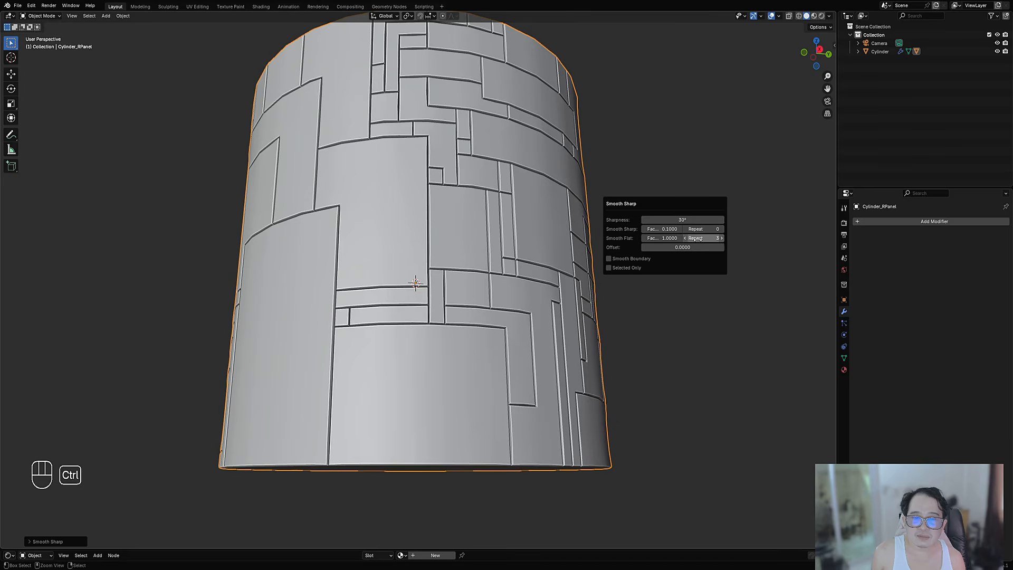
{"action": "mouse_move", "coordinate": [695, 247]}
{"action": "left_mouse_down"}
{"action": "mouse_move", "coordinate": [721, 247]}
{"action": "mouse_move", "coordinate": [703, 247]}
{"action": "left_mouse_up"}
{"action": "scroll", "coordinate": [504, 217], "scroll_direction": "down", "scroll_amount": 4}
{"action": "middle_click_drag", "start_coordinate": [503, 211], "coordinate": [545, 265]}
{"action": "scroll", "coordinate": [528, 273], "scroll_direction": "up", "scroll_amount": 2}
{"action": "scroll", "coordinate": [545, 266], "scroll_direction": "up", "scroll_amount": 1}
Reset the Smooth Sharp operation's offset to 0 and set its Smooth Flat repeats to 2
{"action": "key", "text": "F9"}
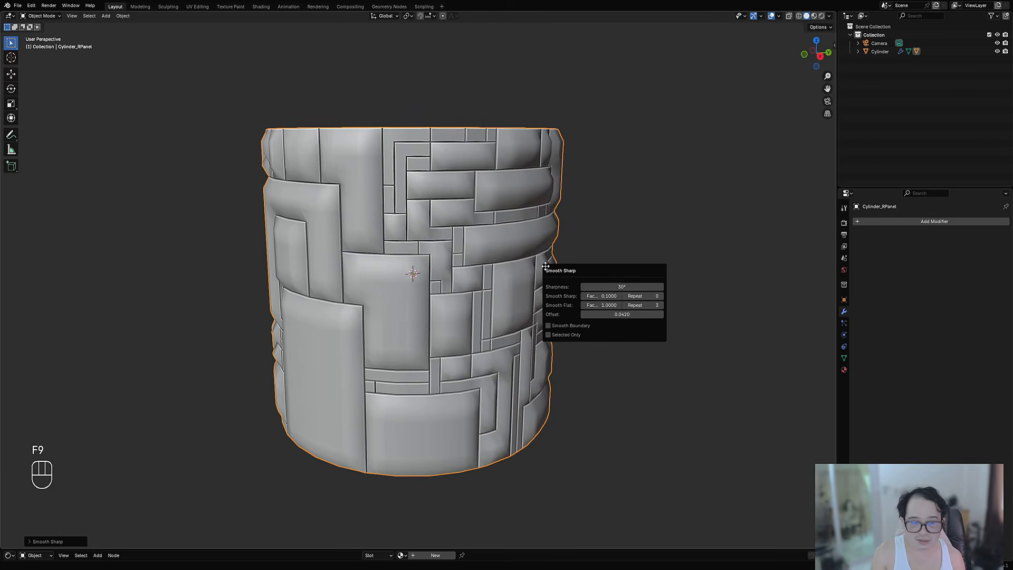
{"action": "left_click", "coordinate": [626, 314]}
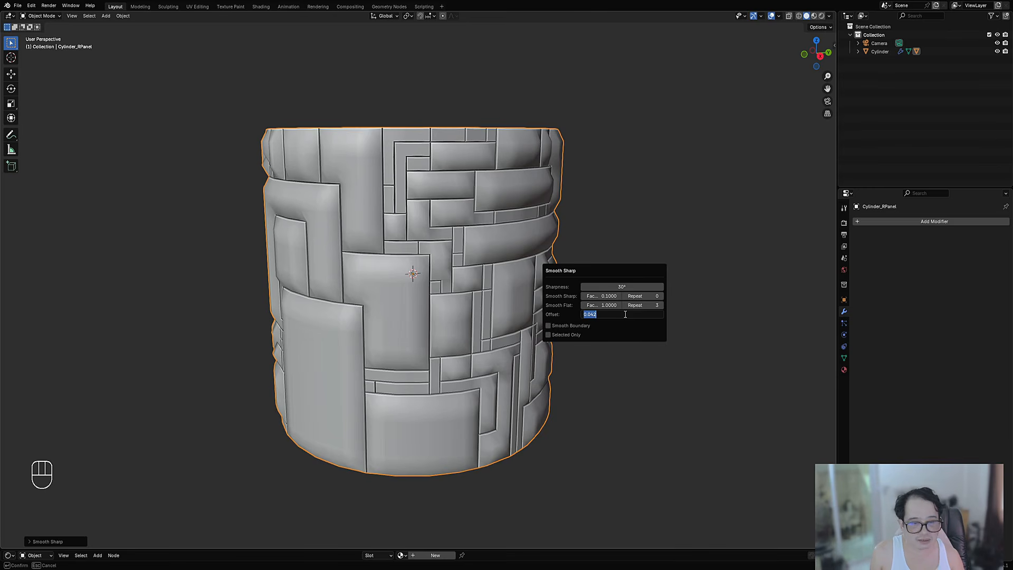
{"action": "type", "text": "0"}
{"action": "key", "text": "Return"}
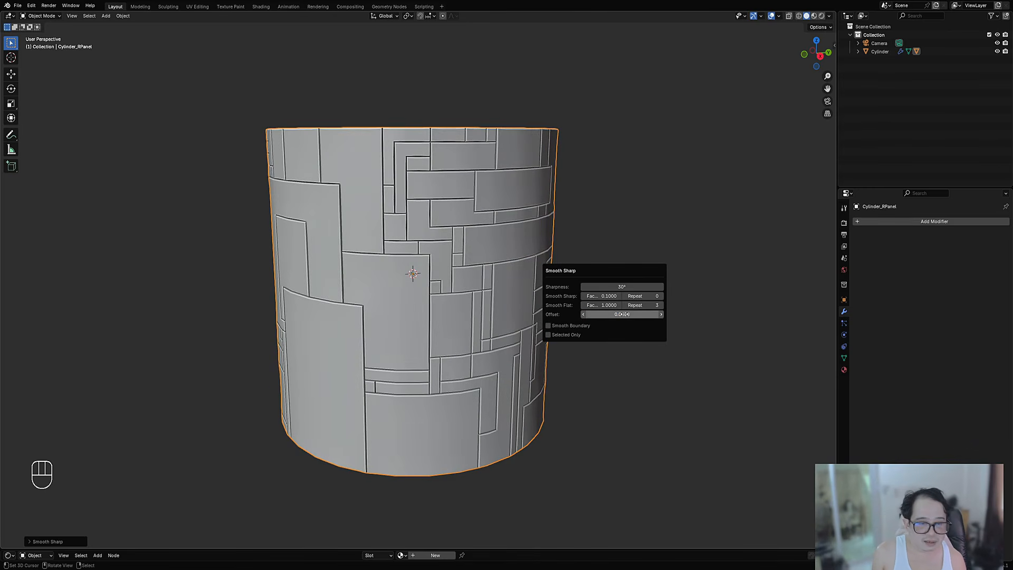
{"action": "scroll", "coordinate": [641, 306], "scroll_direction": "down", "scroll_amount": 1, "text": "ctrl"}
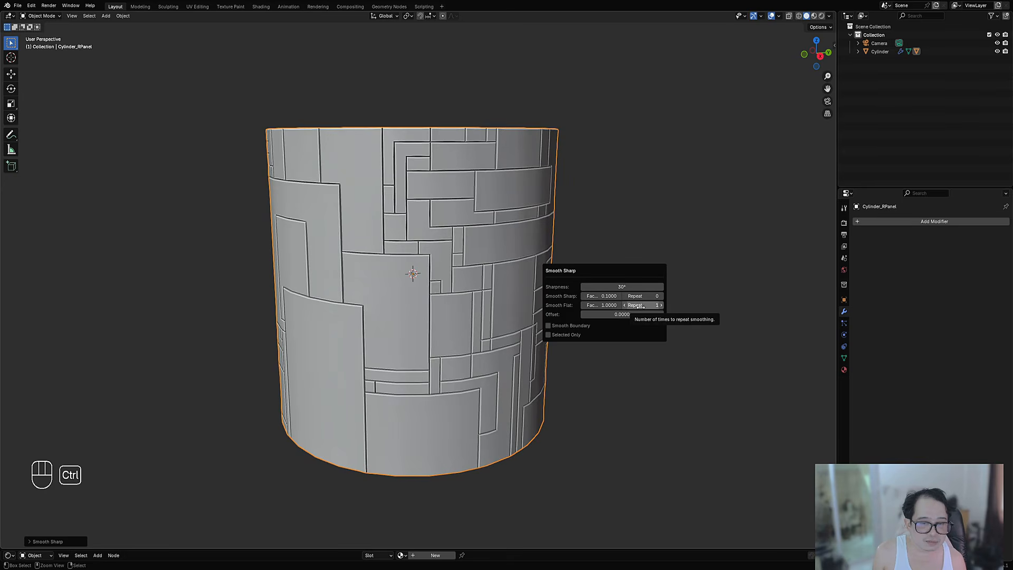
{"action": "scroll", "coordinate": [640, 307], "scroll_direction": "up", "scroll_amount": 1, "text": "ctrl"}
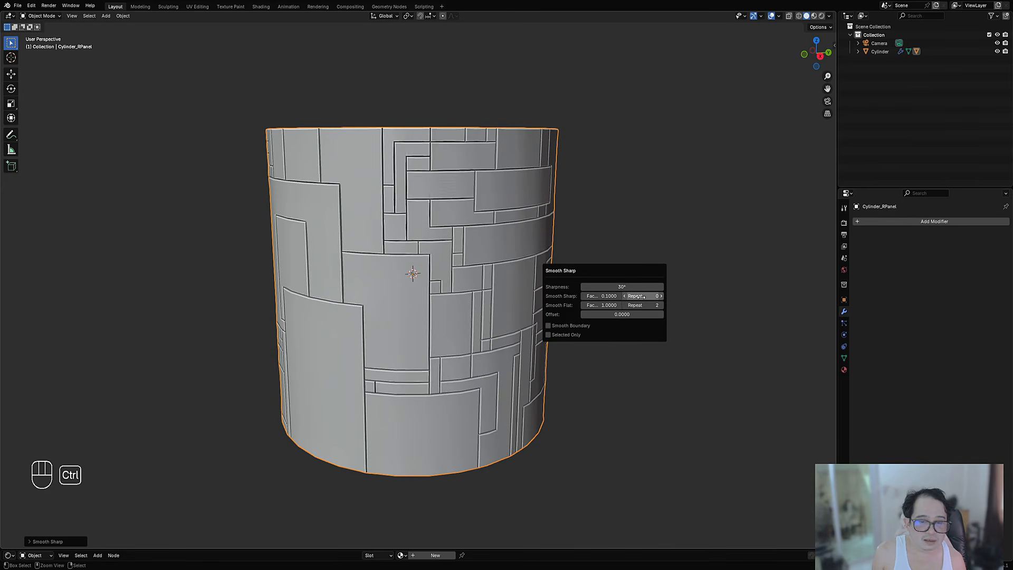
Set the Smooth Sharp factor to 0.001 and close the operation's settings
{"action": "left_click", "coordinate": [601, 296]}
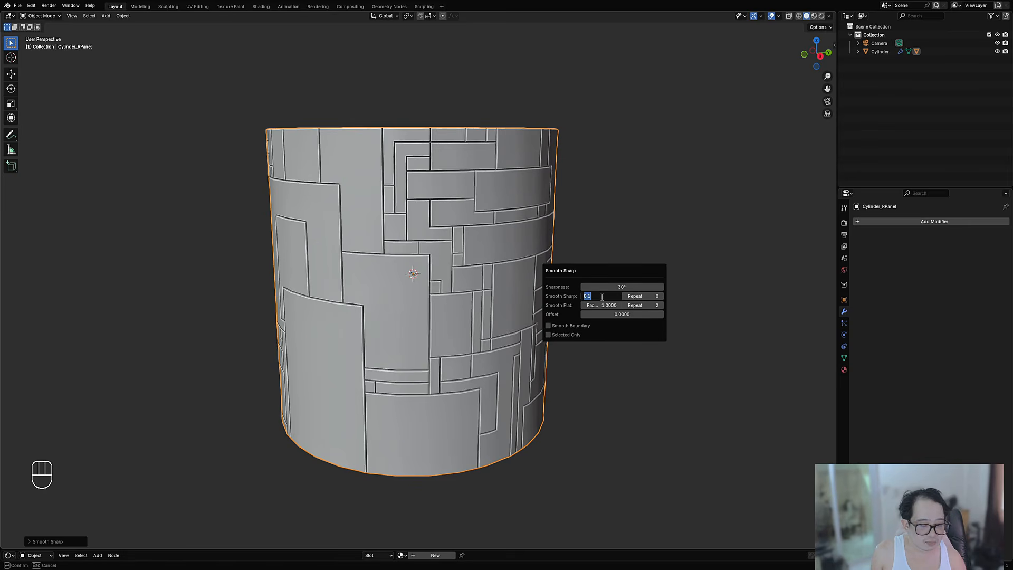
{"action": "type", "text": ".001"}
{"action": "key", "text": "Return"}
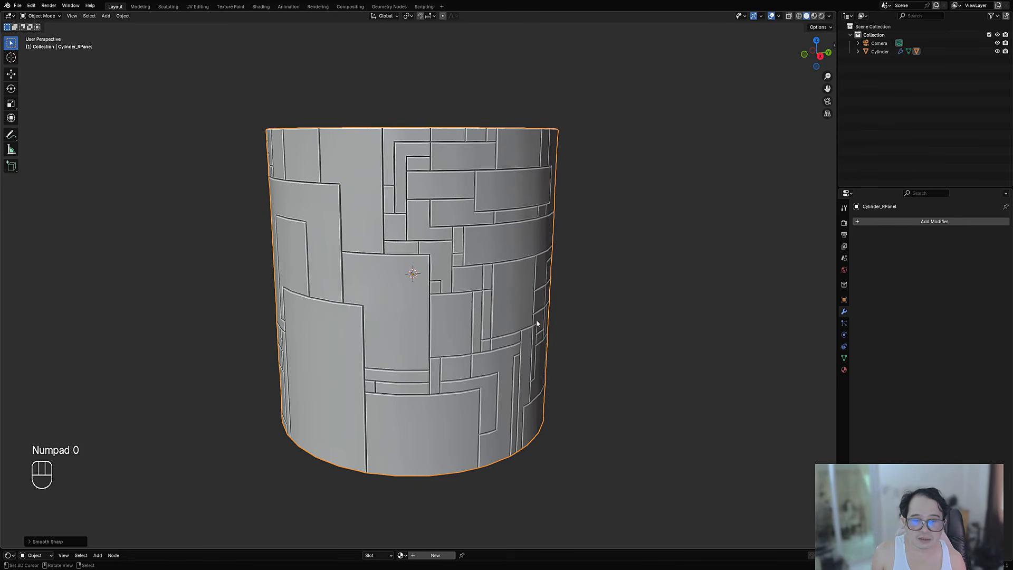
Undo and redo the Smooth Sharp operation to compare the panel shading before and after, ending with it applied
{"action": "middle_click_drag", "start_coordinate": [536, 319], "coordinate": [532, 260]}
{"action": "middle_click_drag", "start_coordinate": [581, 231], "coordinate": [524, 316], "text": "shift"}
{"action": "scroll", "coordinate": [500, 206], "scroll_direction": "up", "scroll_amount": 2}
{"action": "key", "text": "ctrl+z"}
{"action": "scroll", "coordinate": [498, 211], "scroll_direction": "down", "scroll_amount": 5}
{"action": "scroll", "coordinate": [582, 253], "scroll_direction": "up", "scroll_amount": 3}
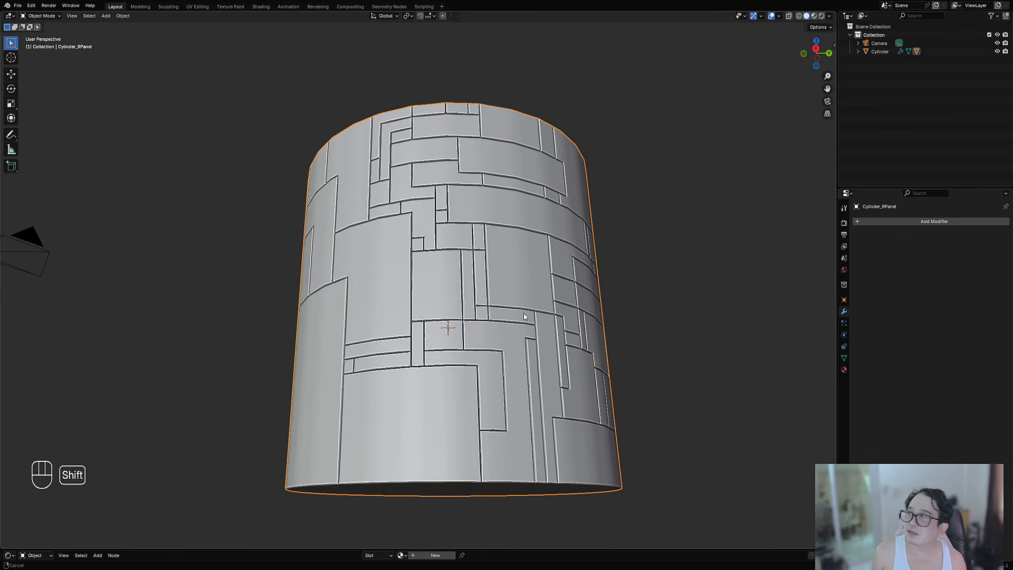
{"action": "key", "text": "ctrl+shift+z"}
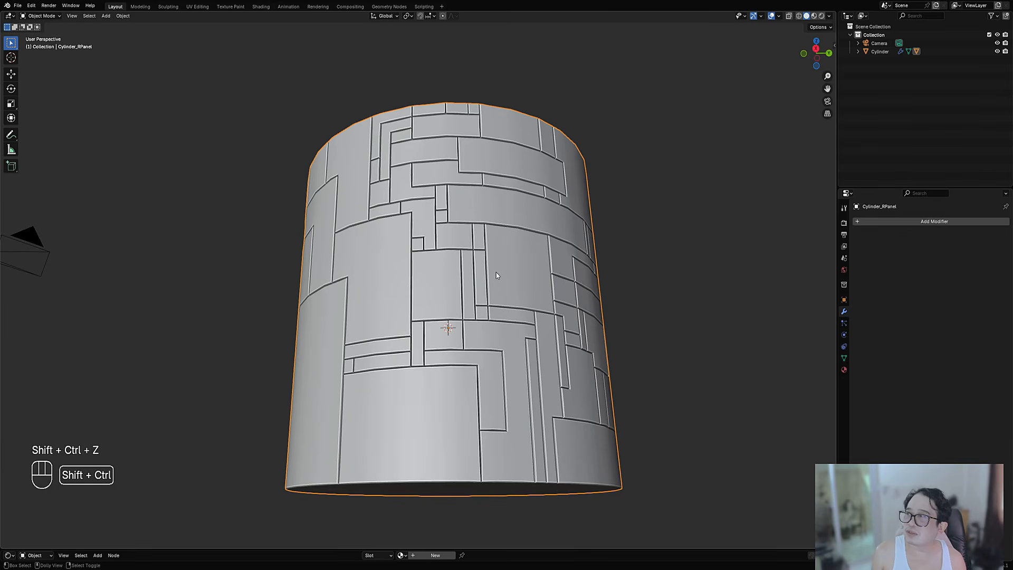
{"action": "key", "text": "ctrl+z"}
{"action": "key", "text": "ctrl+shift+z"}
Open the panel mesh for editing instead of the base cylinder, clear its selection and use vertex select mode
{"action": "middle_click_drag", "start_coordinate": [464, 270], "coordinate": [493, 314]}
{"action": "scroll", "coordinate": [494, 313], "scroll_direction": "up", "scroll_amount": 3}
{"action": "left_click", "coordinate": [473, 281]}
{"action": "key", "text": "Tab"}
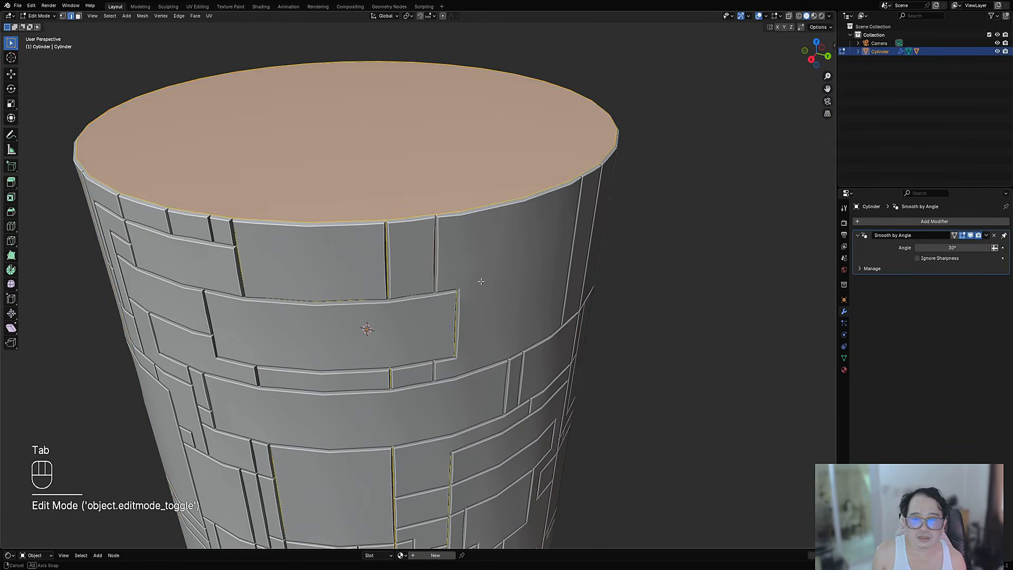
{"action": "key", "text": "Tab"}
{"action": "left_click", "coordinate": [476, 289]}
{"action": "key", "text": "Tab"}
{"action": "key", "text": "alt+a"}
{"action": "scroll", "coordinate": [429, 269], "scroll_direction": "up", "scroll_amount": 3}
{"action": "key", "text": "1"}
Draw freehand annotation lines along the upper border of the wide rim panel, and erase them
{"action": "key", "text": "d"}
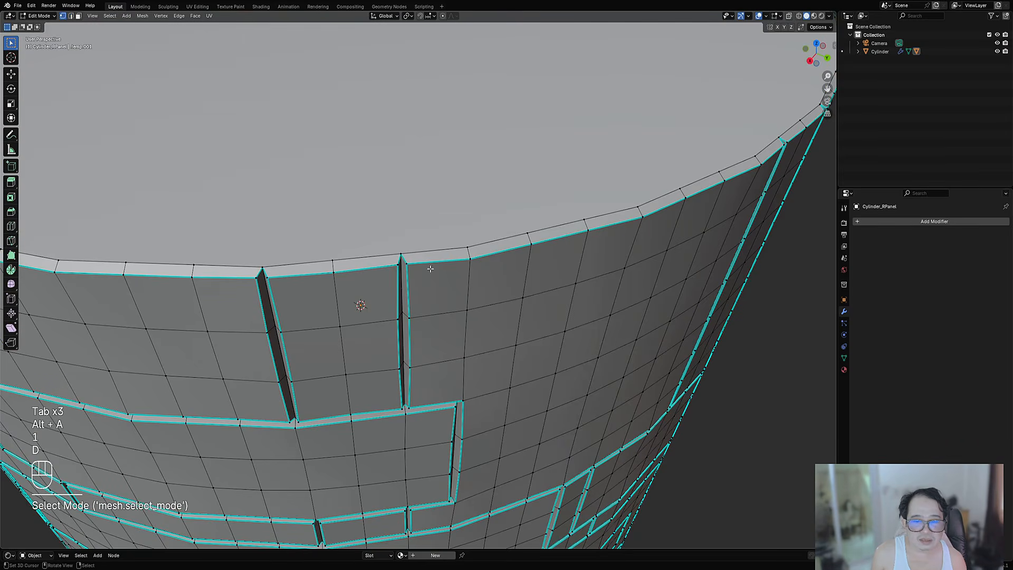
{"action": "key", "text": "d"}
{"action": "key", "text": "d"}
{"action": "left_click_drag", "start_coordinate": [416, 264], "coordinate": [468, 258]}
{"action": "left_click_drag", "start_coordinate": [768, 162], "coordinate": [769, 161]}
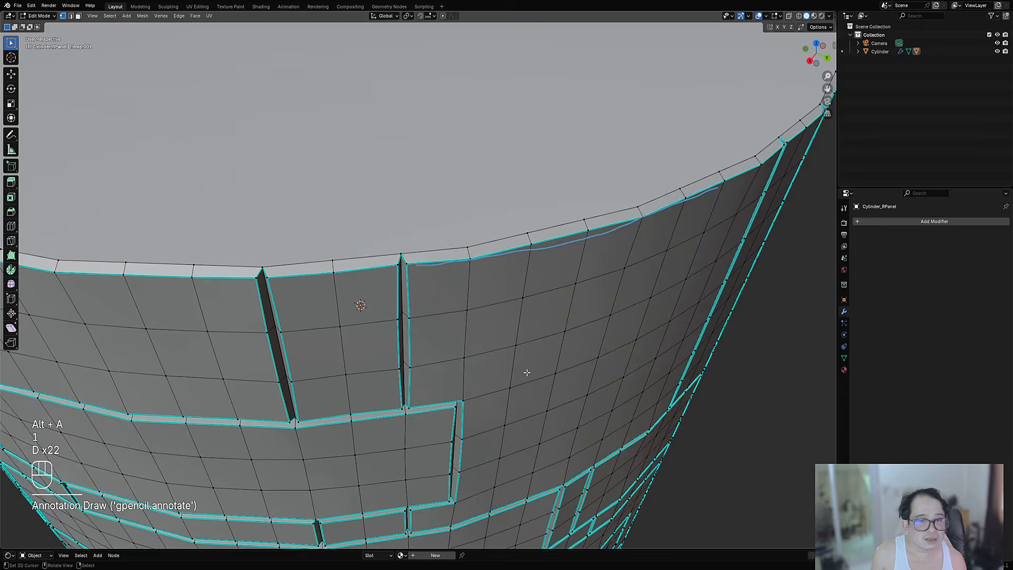
{"action": "mouse_move", "coordinate": [526, 372]}
{"action": "middle_mouse_down"}
{"action": "mouse_move", "coordinate": [493, 391]}
{"action": "mouse_move", "coordinate": [474, 356]}
{"action": "middle_mouse_up"}
{"action": "scroll", "coordinate": [474, 356], "scroll_direction": "up", "scroll_amount": 2}
{"action": "scroll", "coordinate": [474, 356], "scroll_direction": "down", "scroll_amount": 2}
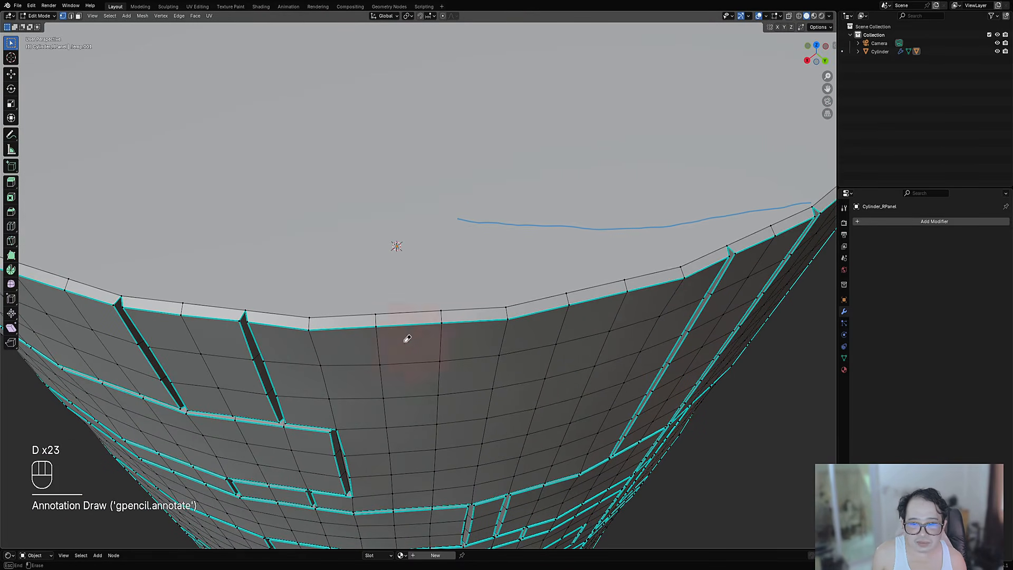
{"action": "right_click_drag", "start_coordinate": [533, 240], "coordinate": [497, 224]}
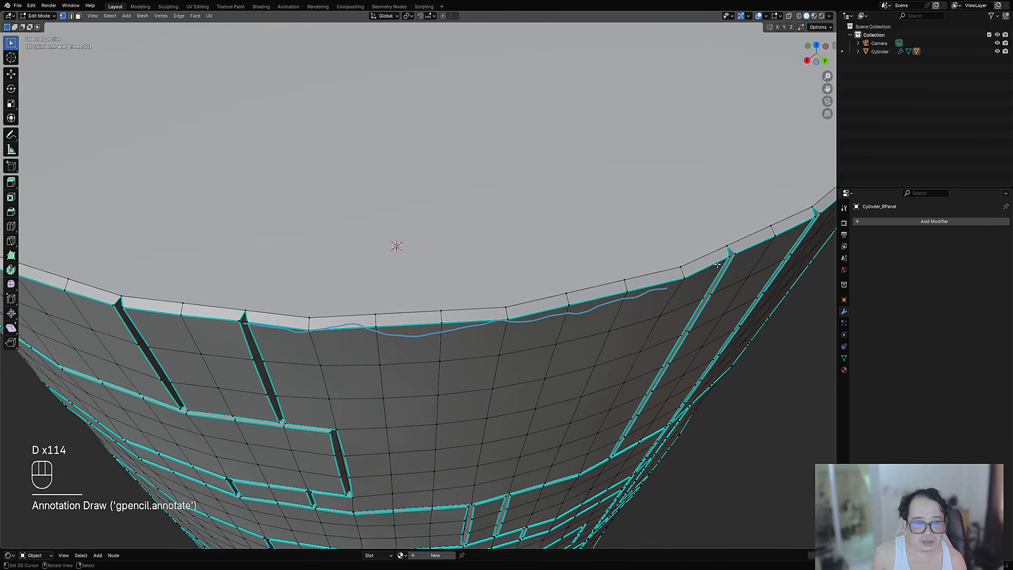
{"action": "right_click_drag", "start_coordinate": [607, 299], "coordinate": [414, 313]}
Leave Edit Mode on the panel mesh and return to Object Mode
{"action": "scroll", "coordinate": [211, 317], "scroll_direction": "down", "scroll_amount": 8}
{"action": "middle_click_drag", "start_coordinate": [490, 323], "coordinate": [520, 288]}
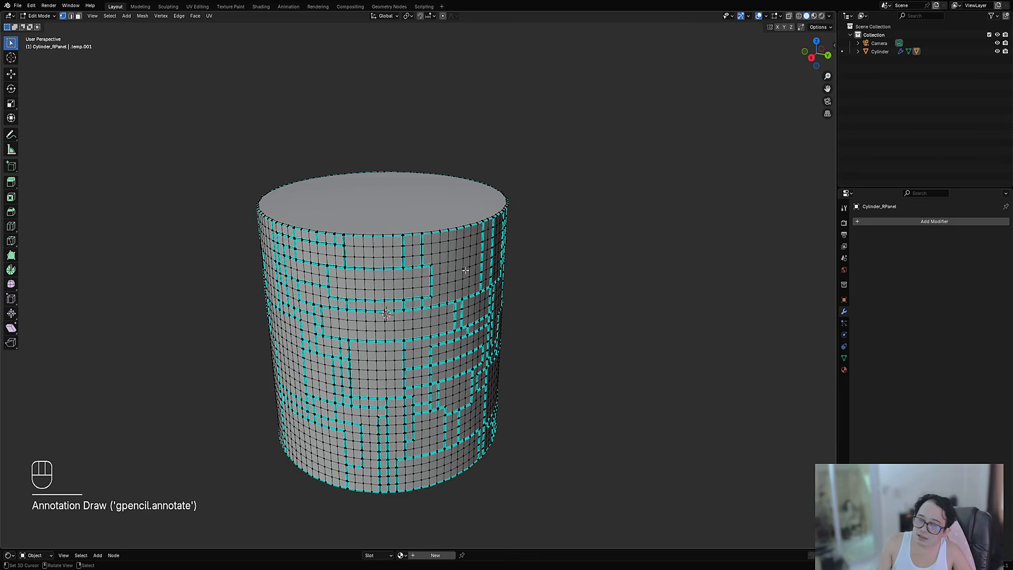
{"action": "scroll", "coordinate": [465, 270], "scroll_direction": "up", "scroll_amount": 3}
{"action": "key", "text": "Tab"}
{"action": "scroll", "coordinate": [460, 283], "scroll_direction": "down", "scroll_amount": 2}
{"action": "middle_click_drag", "start_coordinate": [461, 284], "coordinate": [463, 222], "text": "shift"}
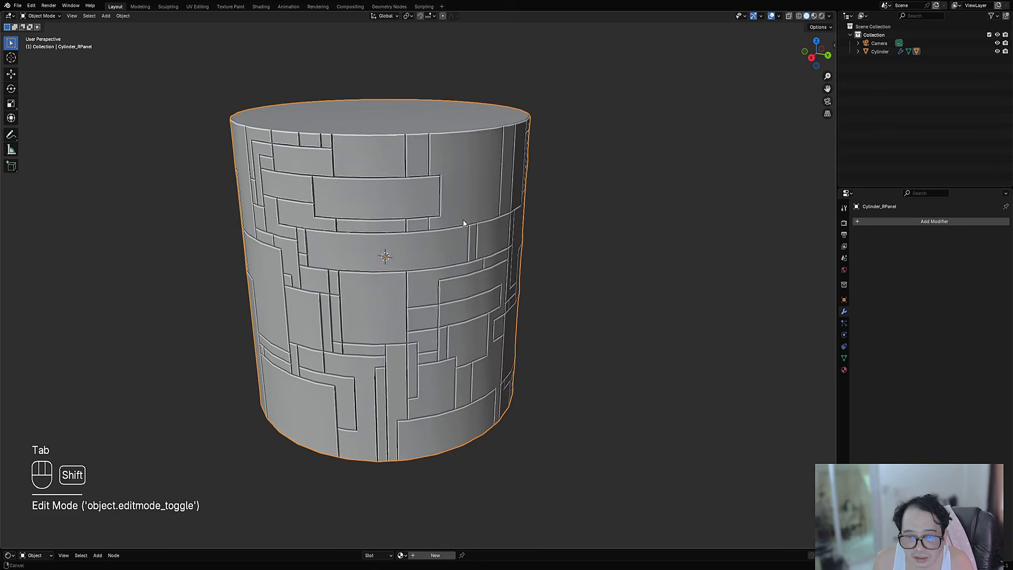
{"action": "middle_click_drag", "start_coordinate": [493, 289], "coordinate": [492, 258]}
Show where the Smooth Sharp command sits among Random Flow's mesh extras without running it
{"action": "key", "text": "shift+q"}
{"action": "mouse_move", "coordinate": [494, 255]}
{"action": "mouse_move", "coordinate": [519, 275]}
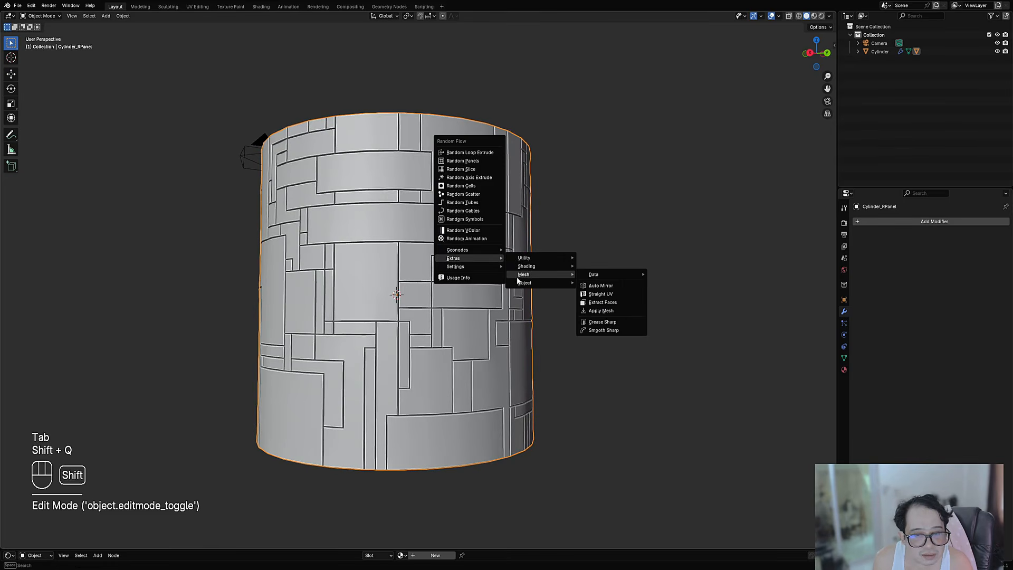
{"action": "scroll", "coordinate": [429, 329], "scroll_direction": "down", "scroll_amount": 1}
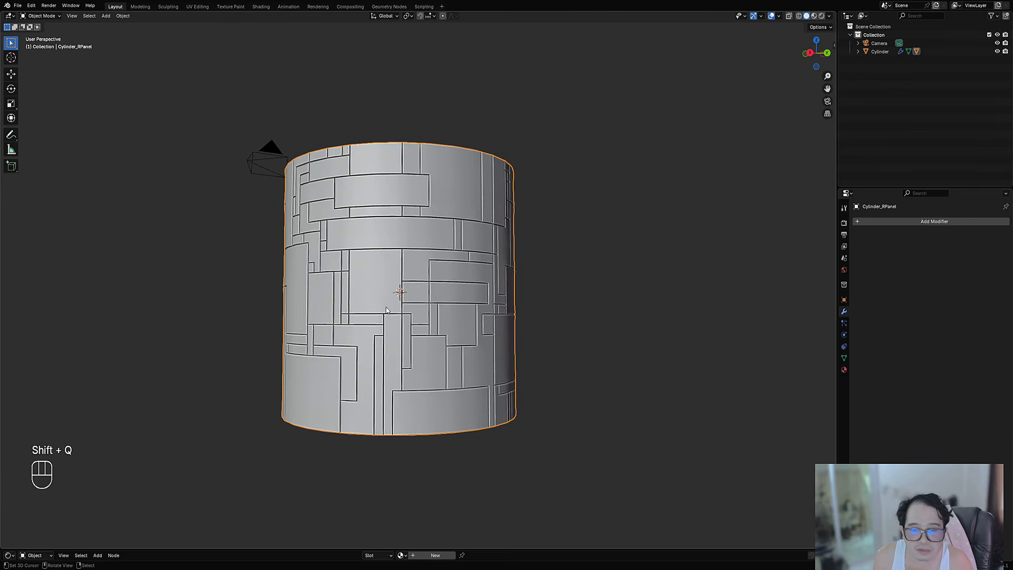
{"action": "middle_click_drag", "start_coordinate": [429, 331], "coordinate": [445, 360]}
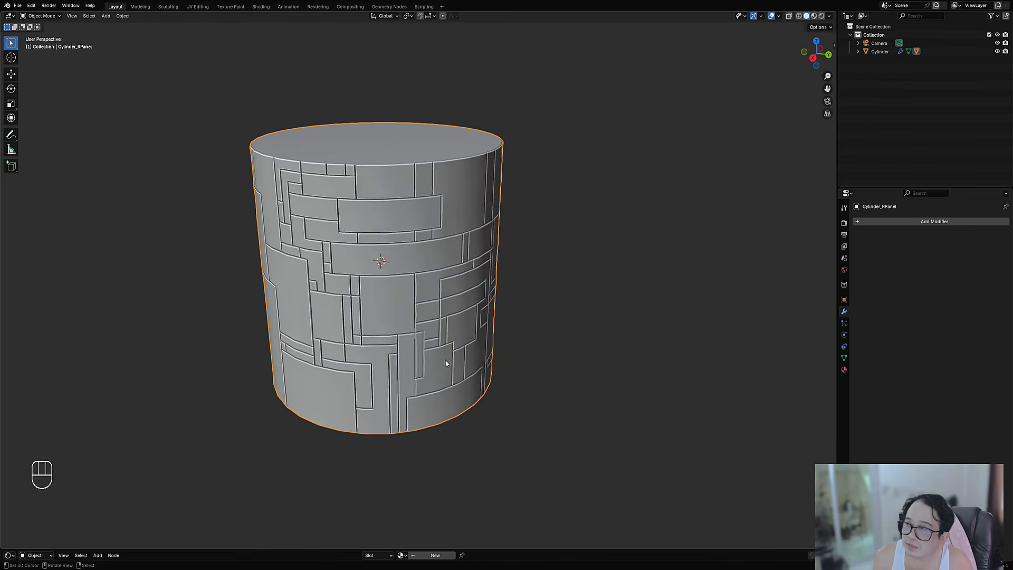
Select both the base cylinder and its panel mesh and delete them from the scene
{"action": "left_click", "coordinate": [388, 249]}
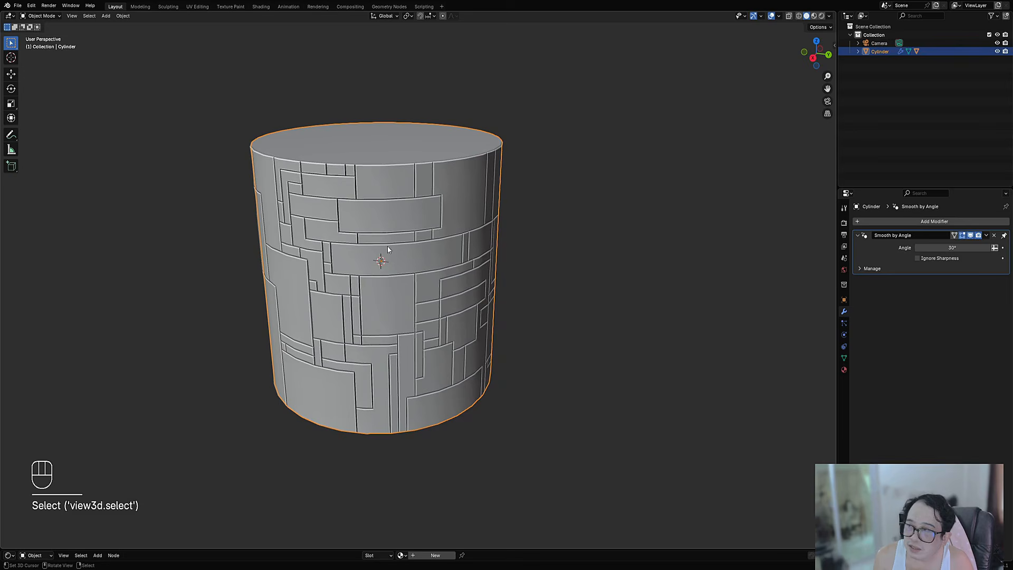
{"action": "mouse_move", "coordinate": [475, 249]}
{"action": "middle_mouse_down"}
{"action": "mouse_move", "coordinate": [590, 247]}
{"action": "mouse_move", "coordinate": [563, 235]}
{"action": "mouse_move", "coordinate": [479, 236]}
{"action": "mouse_move", "coordinate": [477, 212]}
{"action": "mouse_move", "coordinate": [600, 249]}
{"action": "mouse_move", "coordinate": [460, 260]}
{"action": "mouse_move", "coordinate": [515, 280]}
{"action": "mouse_move", "coordinate": [481, 261]}
{"action": "middle_mouse_up"}
{"action": "scroll", "coordinate": [453, 247], "scroll_direction": "down", "scroll_amount": 1}
{"action": "right_click", "coordinate": [473, 220]}
{"action": "right_click", "coordinate": [471, 240], "text": "shift"}
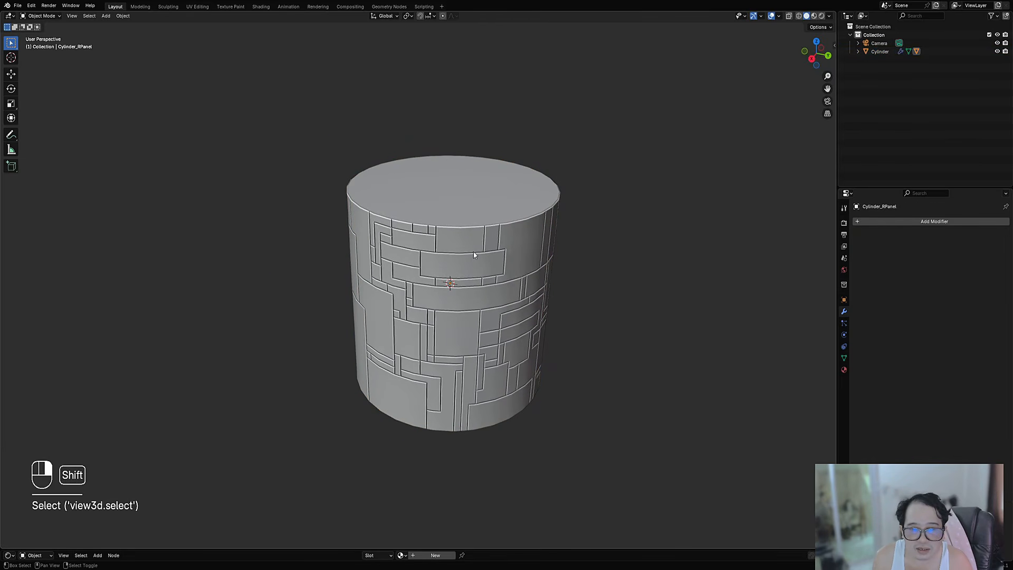
{"action": "right_click", "coordinate": [472, 195]}
{"action": "right_click", "coordinate": [469, 245], "text": "shift"}
{"action": "key", "text": "x"}
{"action": "left_click", "coordinate": [469, 248]}
Add a cube mesh to the emptied scene
{"action": "key", "text": "shift+a"}
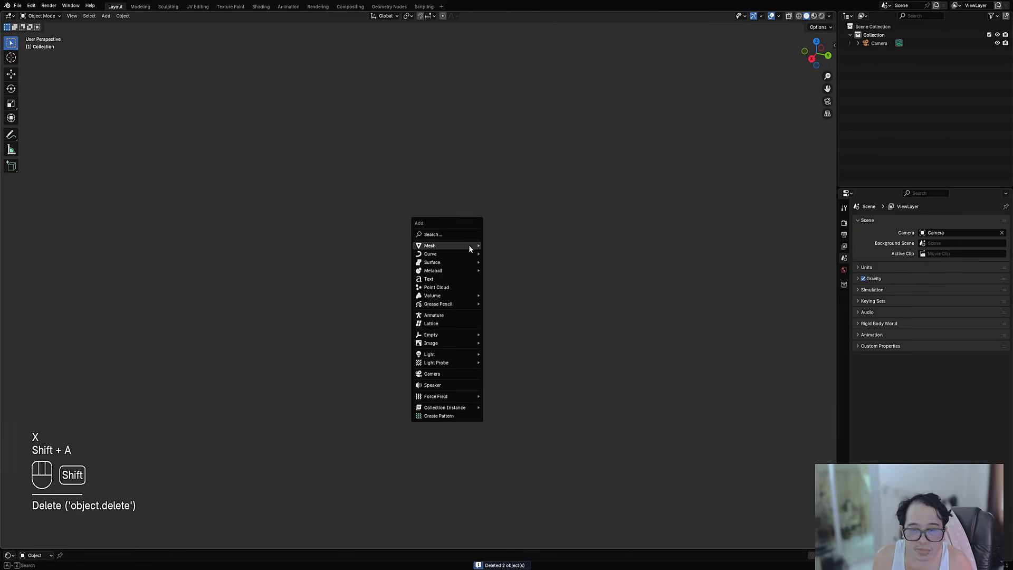
{"action": "mouse_move", "coordinate": [469, 246]}
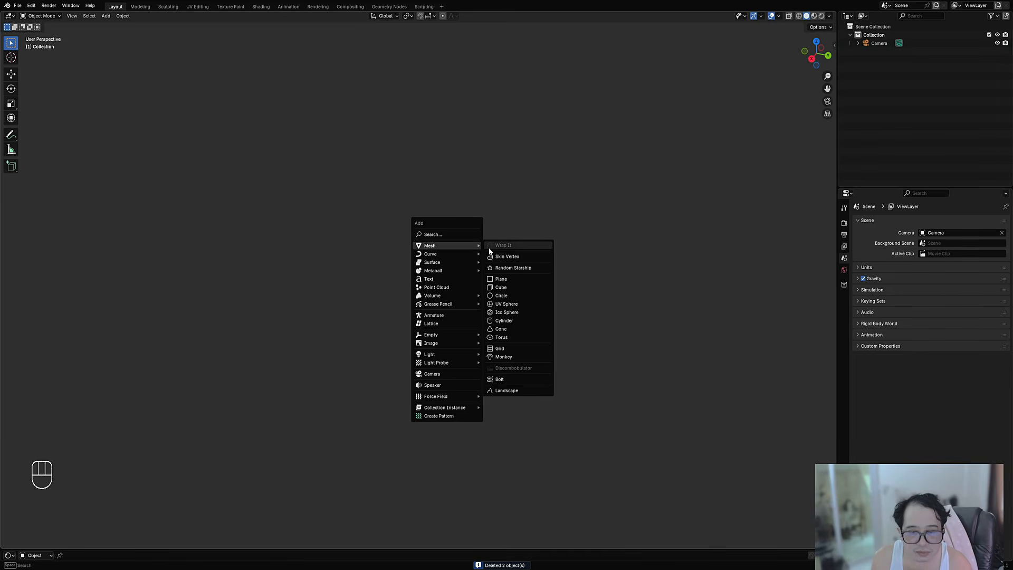
{"action": "left_click", "coordinate": [500, 286]}
{"action": "middle_click_drag", "start_coordinate": [481, 246], "coordinate": [543, 196]}
Run Random Panels on the cube and load the crate special preset
{"action": "key", "text": "shift+q"}
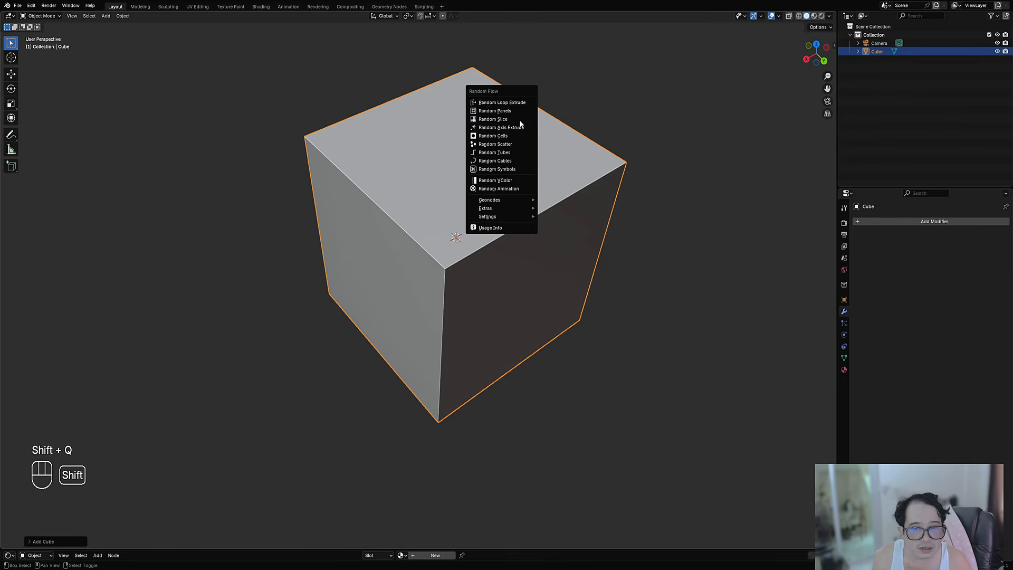
{"action": "left_click", "coordinate": [515, 112]}
{"action": "left_click", "coordinate": [552, 132]}
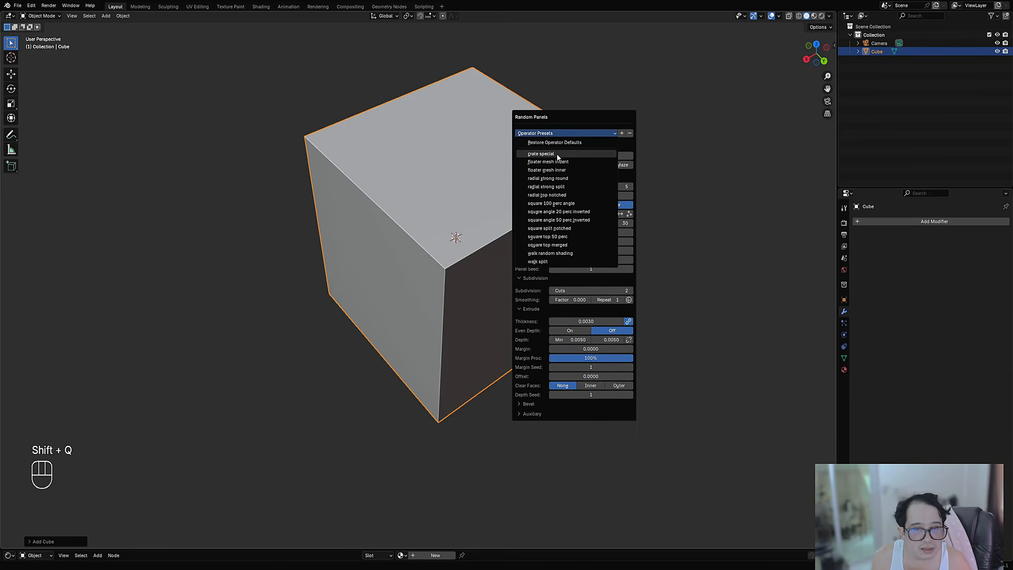
{"action": "left_click", "coordinate": [558, 154]}
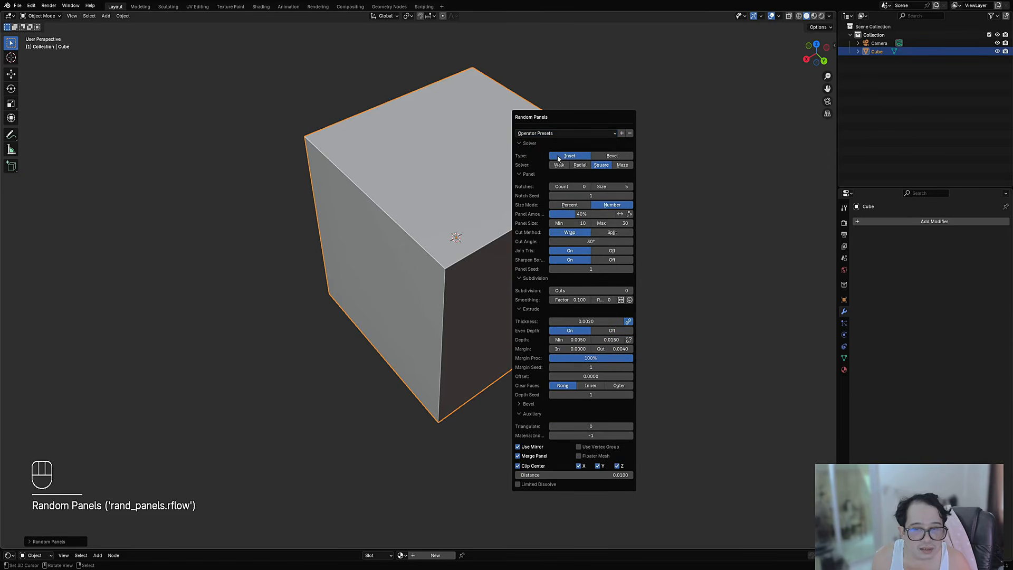
Set the minimum panel size to 2 and the subdivision cuts to 6 for the cube's panels
{"action": "scroll", "coordinate": [583, 290], "scroll_direction": "up", "scroll_amount": 2, "text": "ctrl"}
{"action": "left_click", "coordinate": [576, 223]}
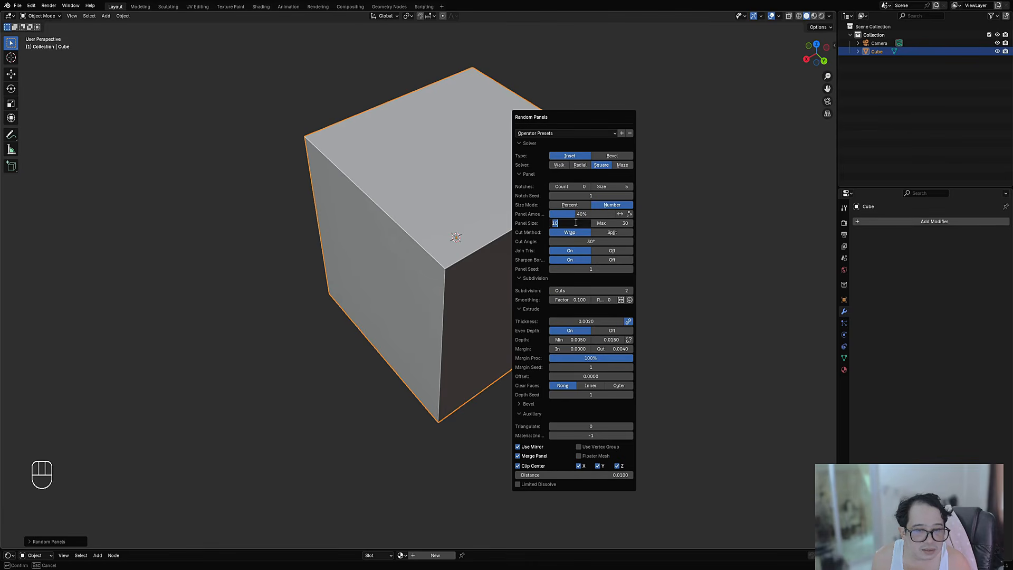
{"action": "type", "text": "2"}
{"action": "key", "text": "Return"}
{"action": "scroll", "coordinate": [589, 291], "scroll_direction": "up", "scroll_amount": 4, "text": "ctrl"}
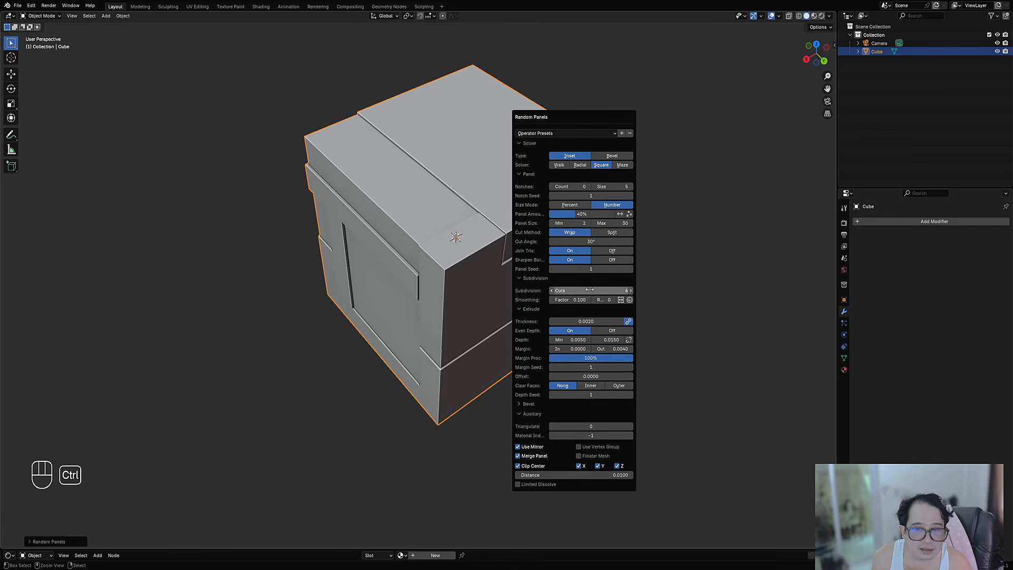
Raise the panel subdivision cuts to 10 and undo the Random Panels operation on the cube
{"action": "scroll", "coordinate": [589, 290], "scroll_direction": "up", "scroll_amount": 3, "text": "ctrl"}
{"action": "middle_click_drag", "start_coordinate": [464, 295], "coordinate": [491, 267]}
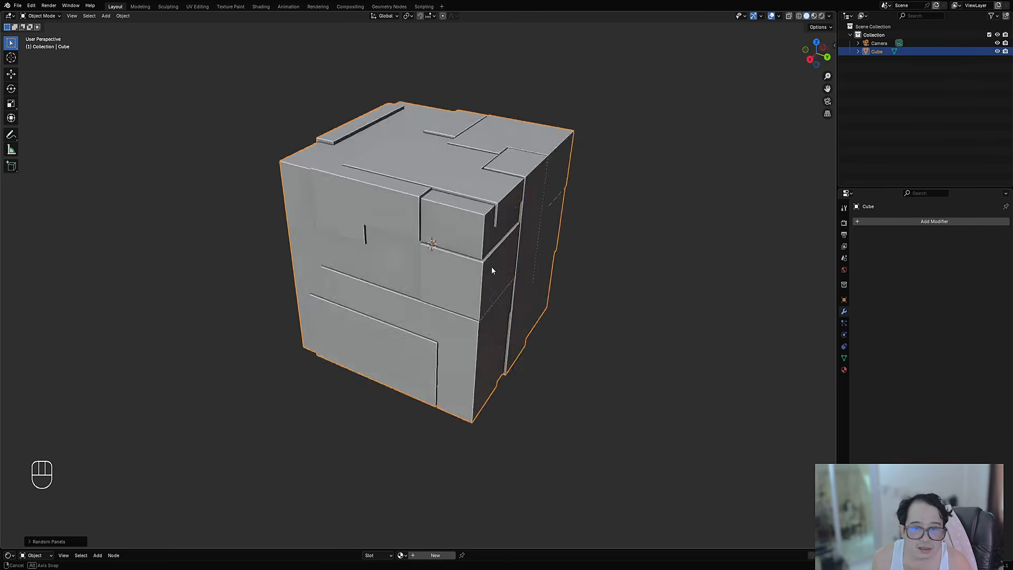
{"action": "key", "text": "ctrl+z"}
{"action": "key", "text": "Tab"}
{"action": "key", "text": "Tab"}
Apply Auto Mirror to the plain cube across the X, Y and Z axes
{"action": "key", "text": "ctrl+shift+x"}
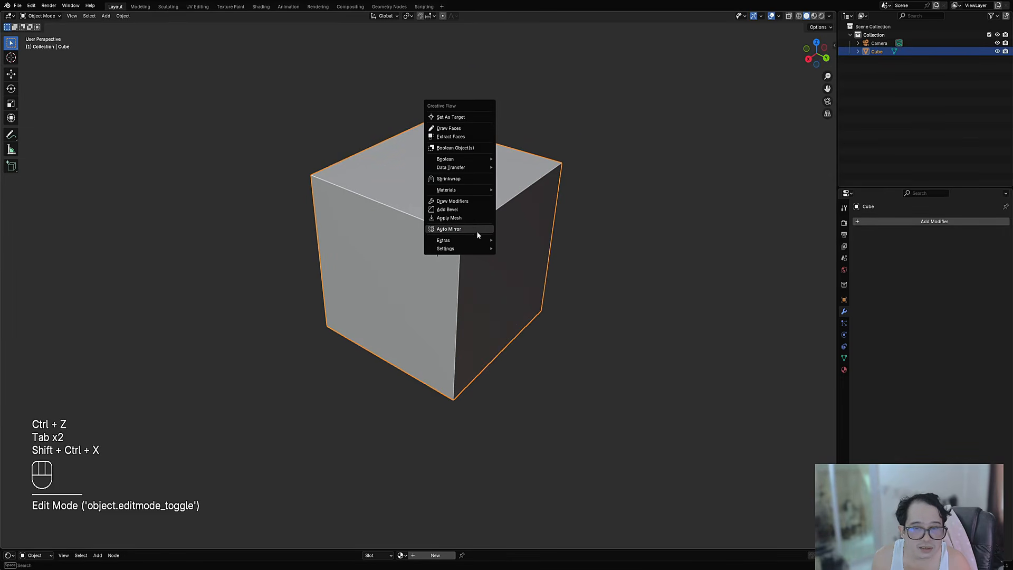
{"action": "left_click", "coordinate": [477, 230]}
{"action": "key", "text": "x"}
{"action": "key", "text": "y"}
{"action": "key", "text": "z"}
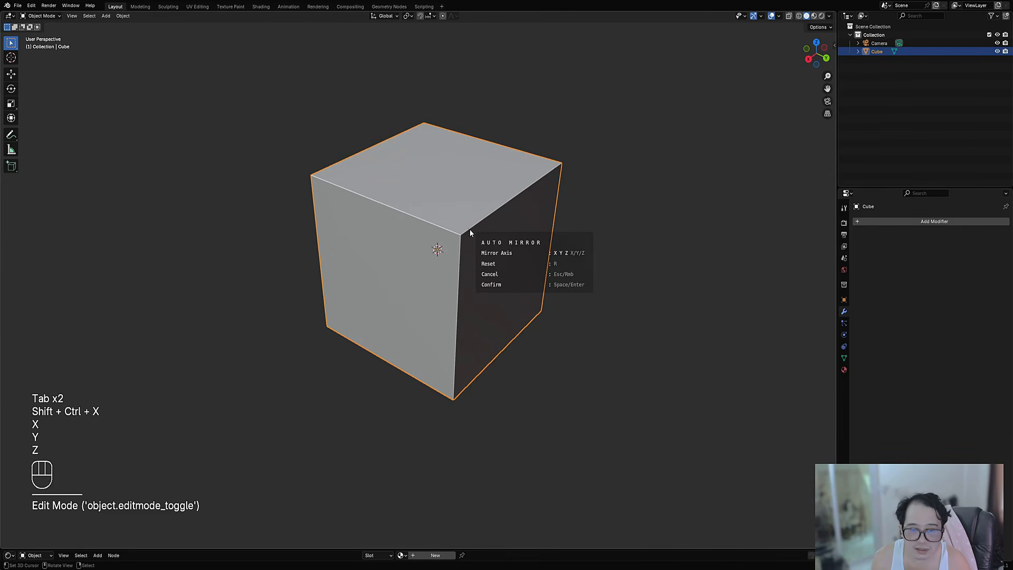
{"action": "key", "text": "space"}
Run Random Panels on all faces of the mirrored cube and set the subdivision cuts to 9
{"action": "key", "text": "Tab"}
{"action": "key", "text": "a"}
{"action": "key", "text": "Tab"}
{"action": "key", "text": "shift+q"}
{"action": "left_click", "coordinate": [528, 220]}
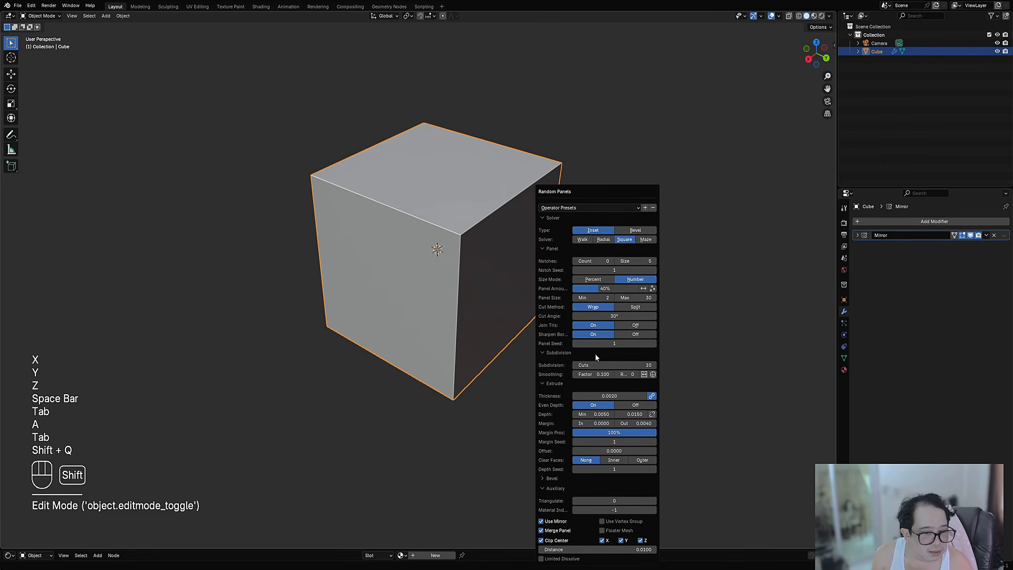
{"action": "scroll", "coordinate": [605, 365], "scroll_direction": "down", "scroll_amount": 2, "text": "ctrl"}
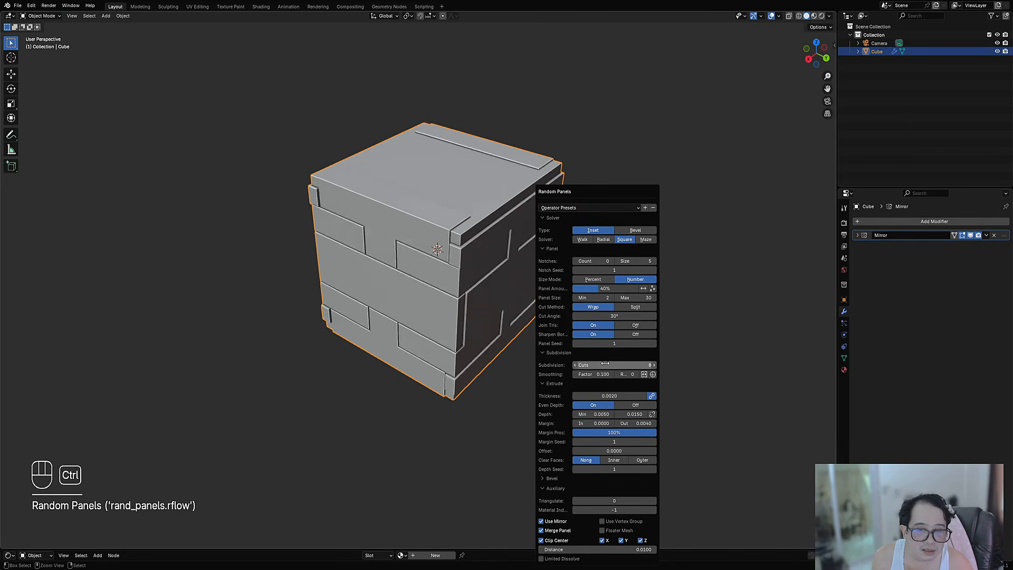
{"action": "scroll", "coordinate": [605, 364], "scroll_direction": "up", "scroll_amount": 1, "text": "ctrl"}
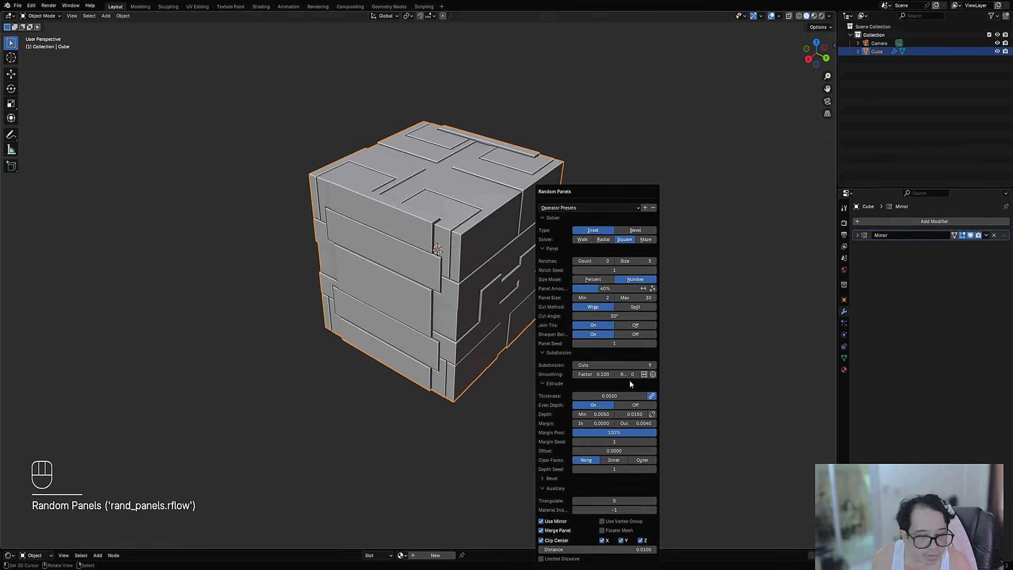
Set the smoothing repeat of the cube's random panels to 4 and inspect the softened panels
{"action": "scroll", "coordinate": [623, 374], "scroll_direction": "up", "scroll_amount": 1, "text": "ctrl"}
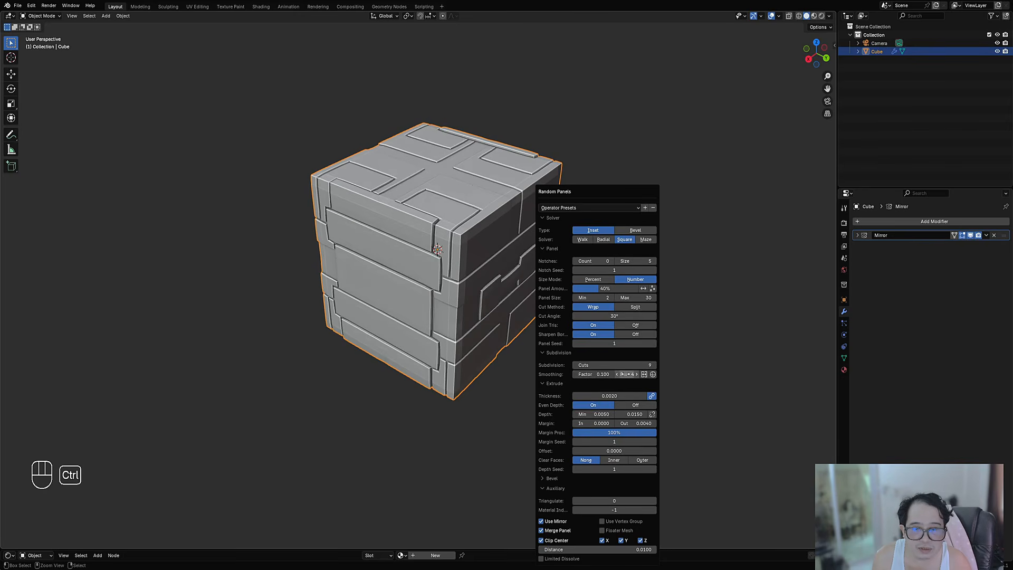
{"action": "scroll", "coordinate": [625, 374], "scroll_direction": "up", "scroll_amount": 3, "text": "ctrl"}
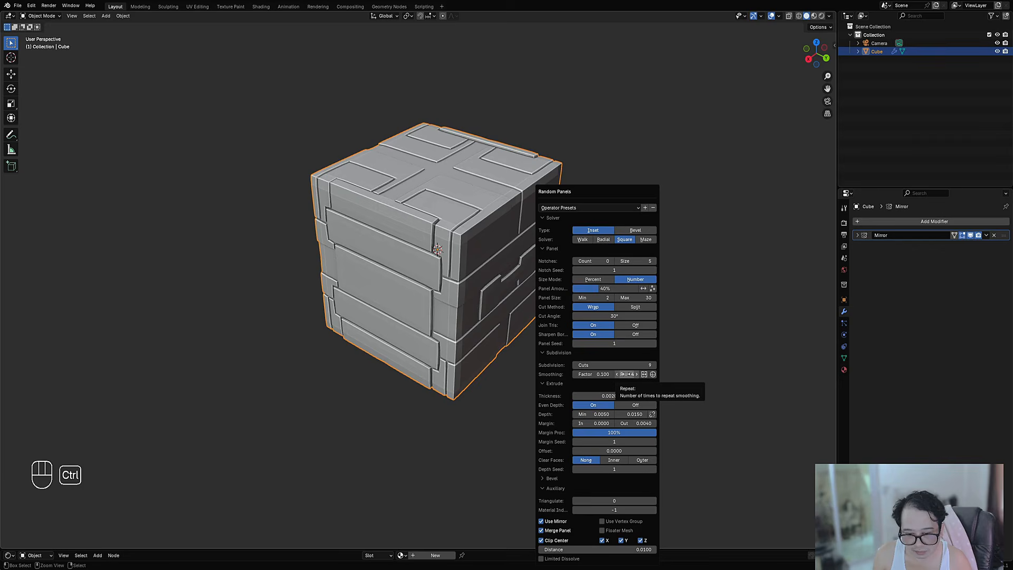
{"action": "scroll", "coordinate": [628, 374], "scroll_direction": "up", "scroll_amount": 10, "text": "ctrl"}
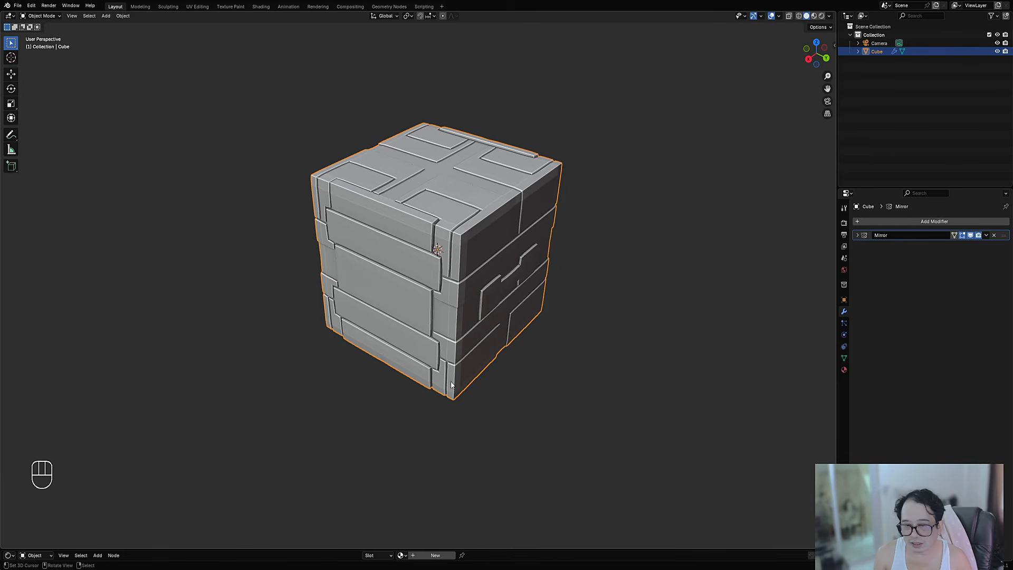
{"action": "middle_click_drag", "start_coordinate": [451, 381], "coordinate": [510, 365]}
{"action": "scroll", "coordinate": [535, 317], "scroll_direction": "up", "scroll_amount": 1}
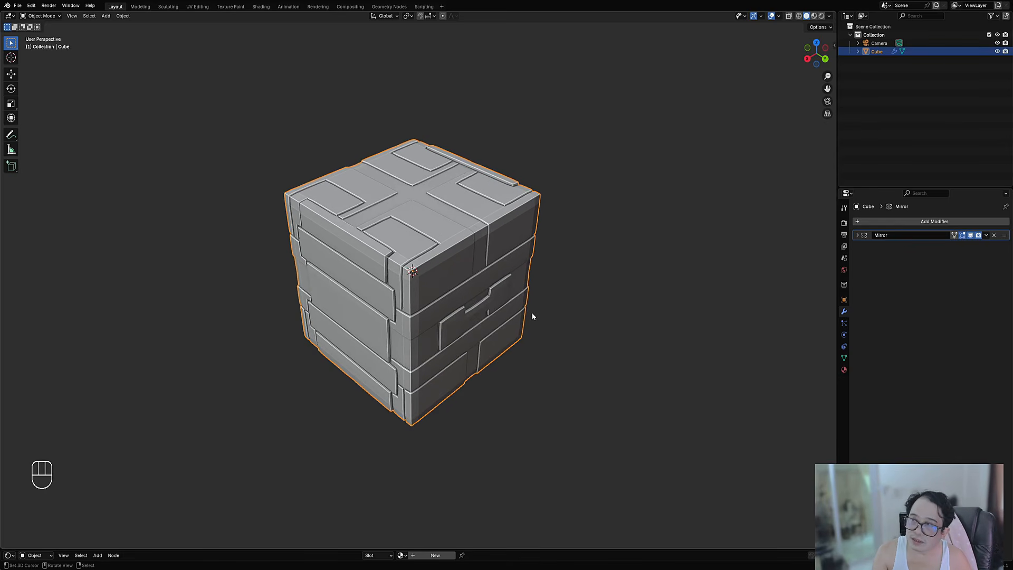
{"action": "scroll", "coordinate": [532, 315], "scroll_direction": "up", "scroll_amount": 2}
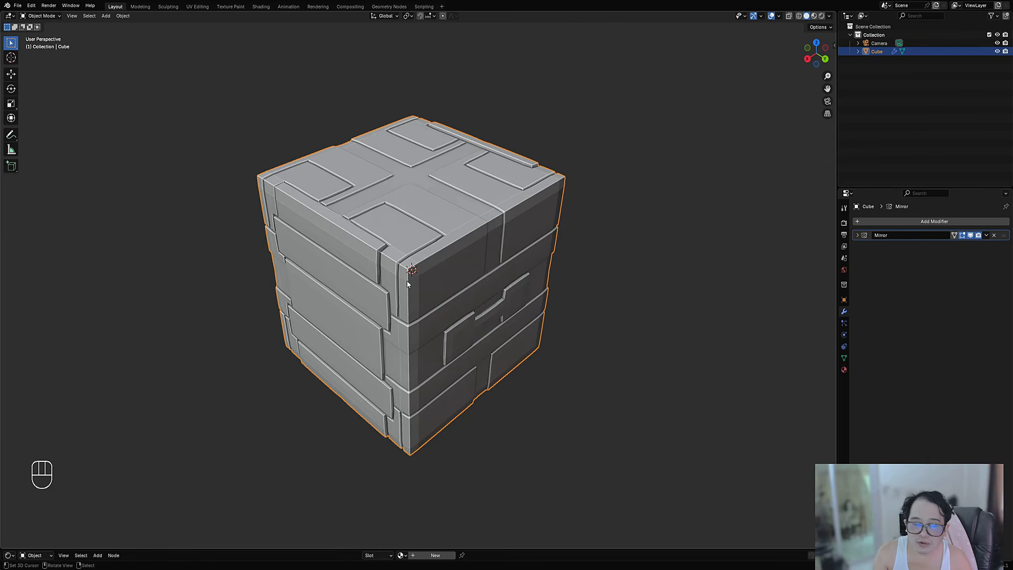
Reopen the Random Panels settings, collapse the auxiliary options and reset the smoothing repeat to 0
{"action": "key", "text": "F9"}
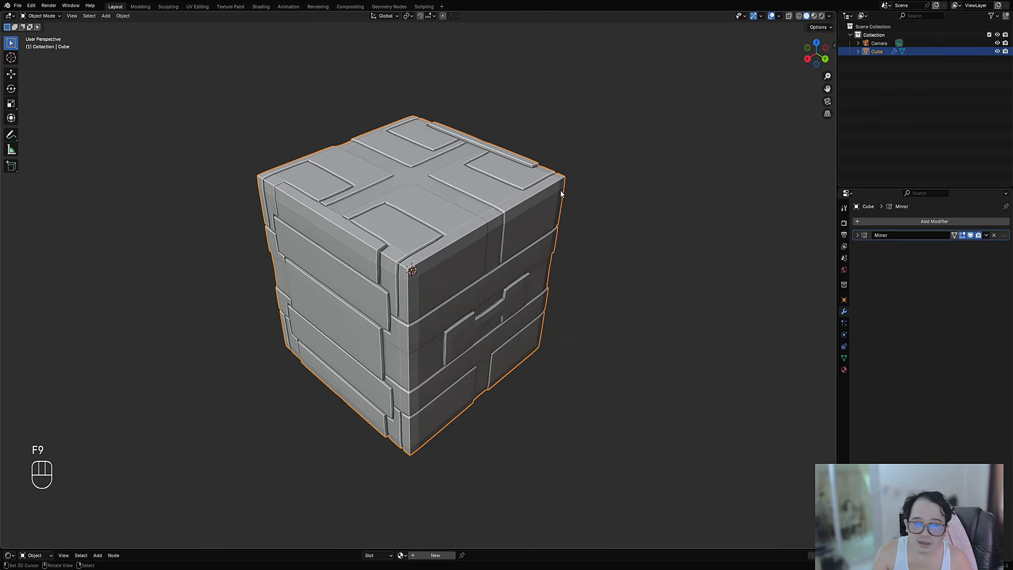
{"action": "key", "text": "F9"}
{"action": "left_click_drag", "start_coordinate": [561, 189], "coordinate": [584, 108]}
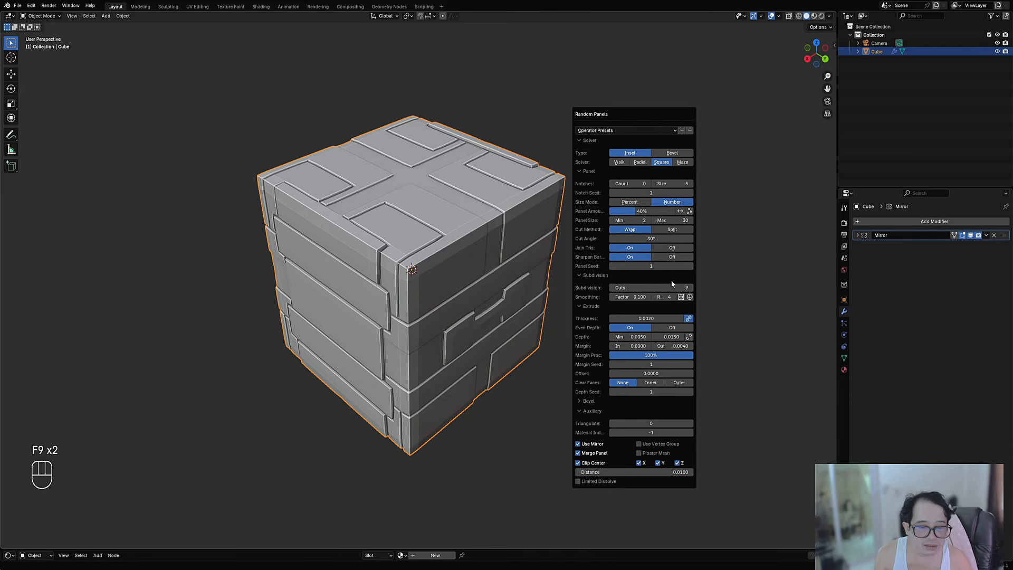
{"action": "left_click", "coordinate": [607, 410]}
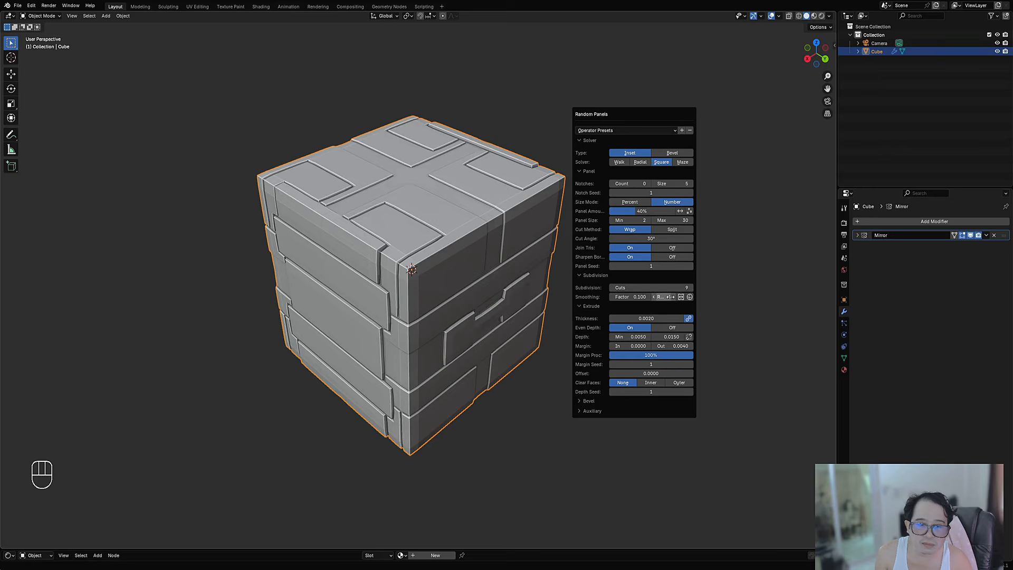
{"action": "left_click_drag", "start_coordinate": [670, 297], "coordinate": [654, 296]}
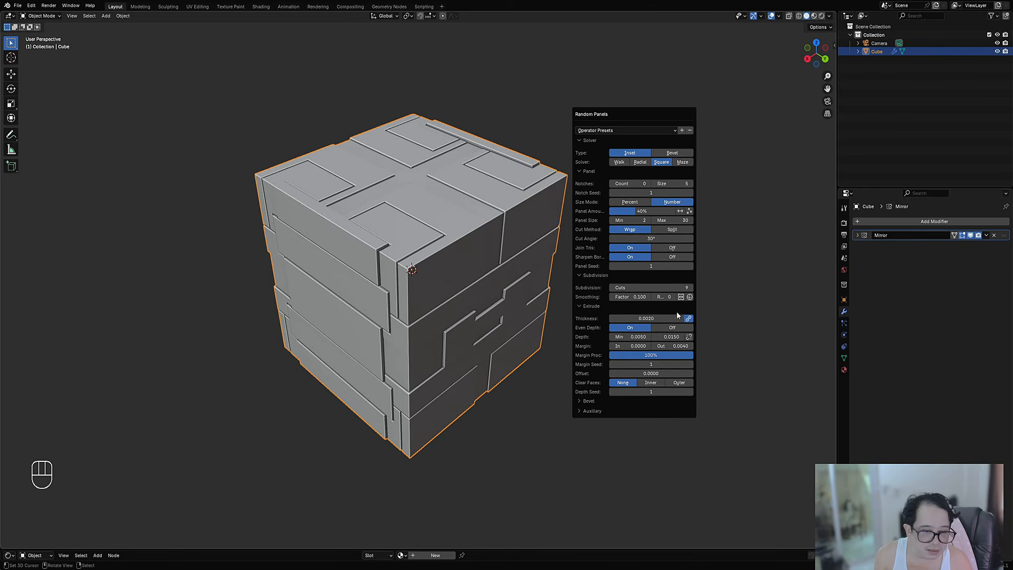
Try other subdivision cuts, return them to 9, and change the panel seed to get a different symmetrical layout
{"action": "scroll", "coordinate": [669, 287], "scroll_direction": "up", "scroll_amount": 3, "text": "ctrl"}
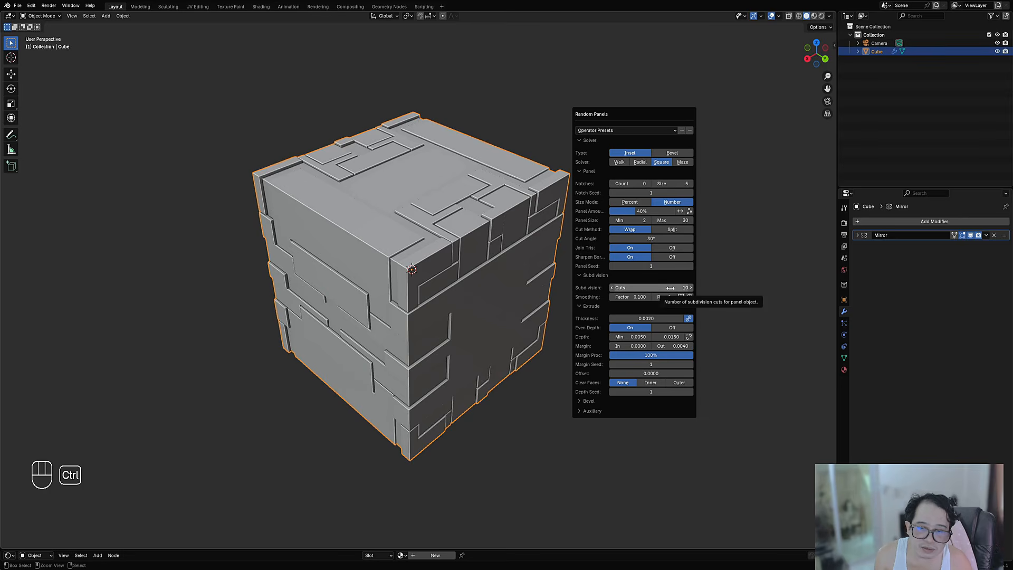
{"action": "scroll", "coordinate": [670, 288], "scroll_direction": "down", "scroll_amount": 3, "text": "ctrl"}
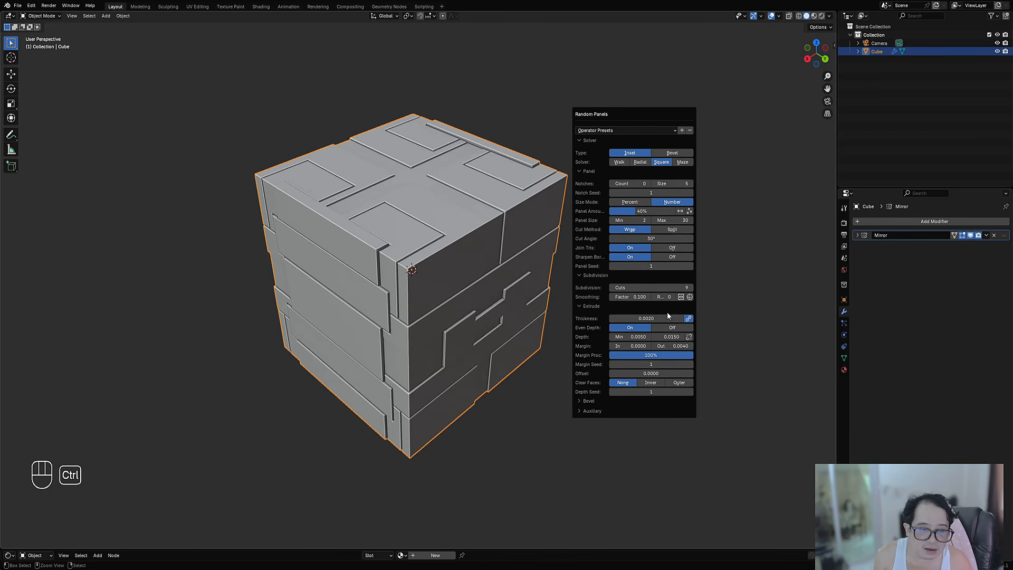
{"action": "scroll", "coordinate": [666, 267], "scroll_direction": "up", "scroll_amount": 4, "text": "ctrl"}
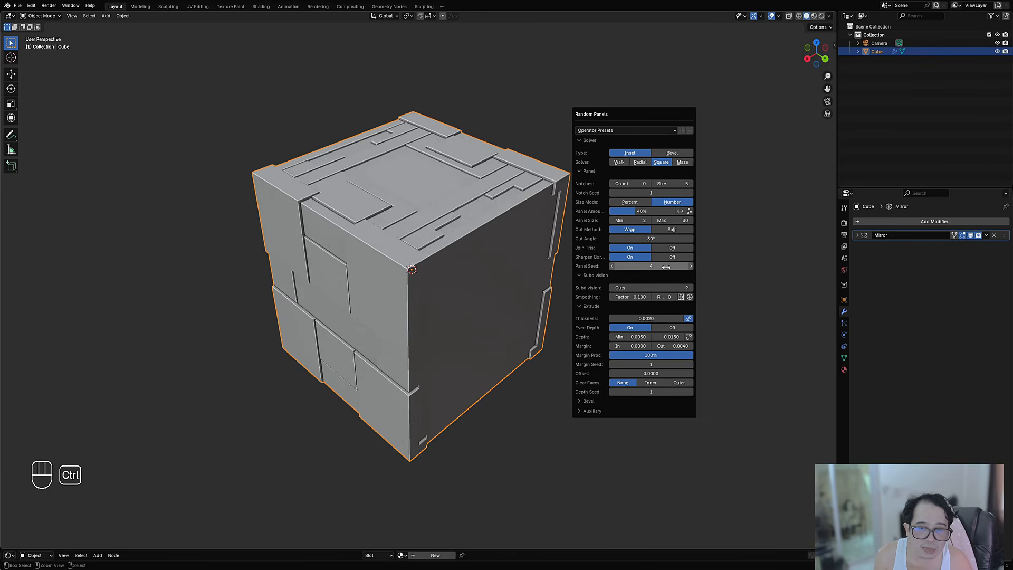
{"action": "mouse_move", "coordinate": [474, 302]}
{"action": "middle_mouse_down"}
{"action": "mouse_move", "coordinate": [531, 253]}
{"action": "mouse_move", "coordinate": [485, 277]}
{"action": "mouse_move", "coordinate": [458, 308]}
{"action": "middle_mouse_up"}
Duplicate the paneled cube and place the copy beside the original along its X axis
{"action": "left_click", "coordinate": [455, 281]}
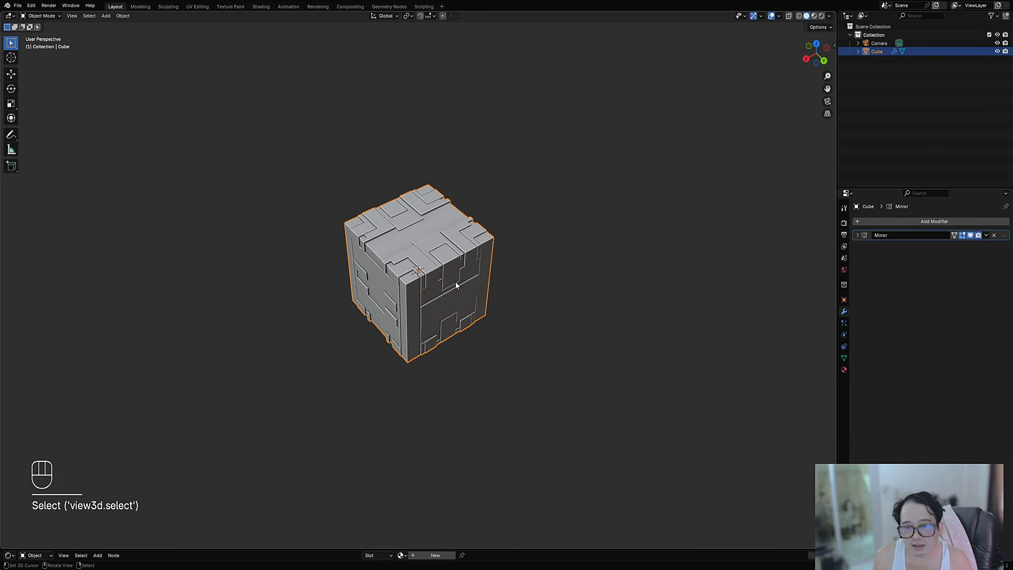
{"action": "key", "text": "shift+d"}
{"action": "key", "text": "x"}
{"action": "key", "text": "x"}
{"action": "left_click", "coordinate": [639, 231]}
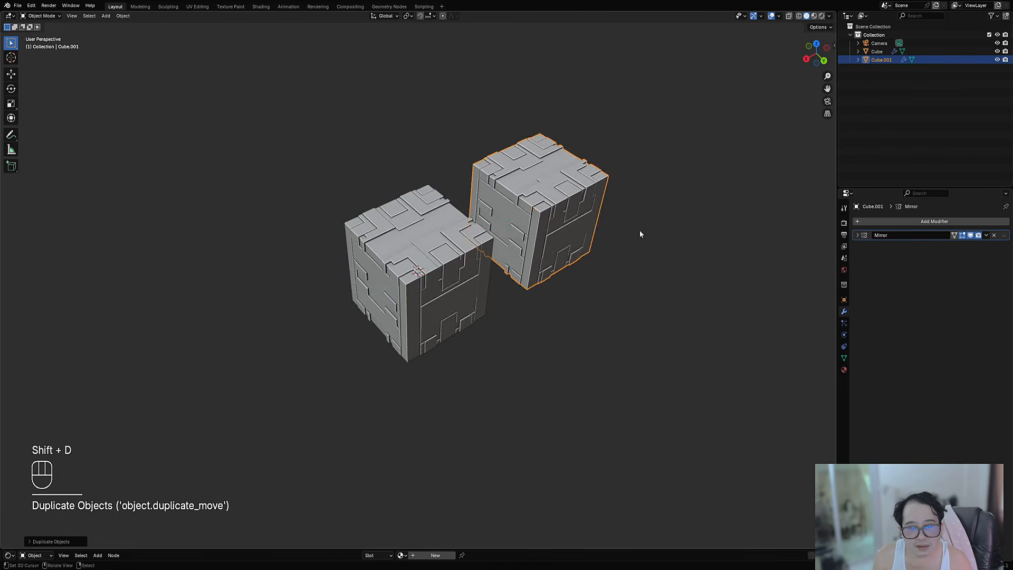
Run Smooth Sharp on the duplicated cube and set the smooth flat repeat to 0
{"action": "scroll", "coordinate": [467, 303], "scroll_direction": "up", "scroll_amount": 4}
{"action": "middle_click_drag", "start_coordinate": [639, 231], "coordinate": [514, 269], "text": "shift"}
{"action": "key", "text": "shift+q"}
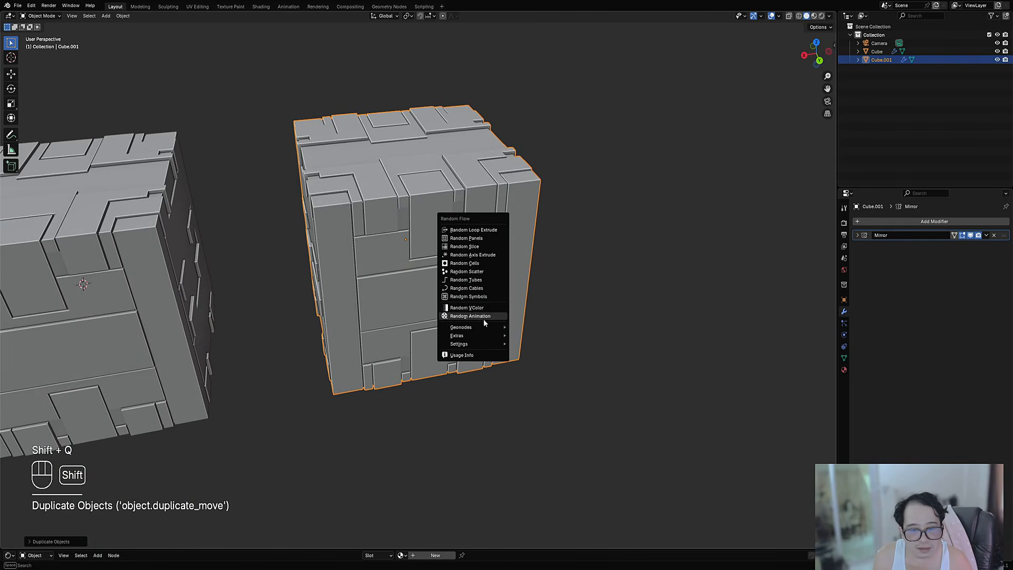
{"action": "mouse_move", "coordinate": [479, 334]}
{"action": "mouse_move", "coordinate": [527, 336]}
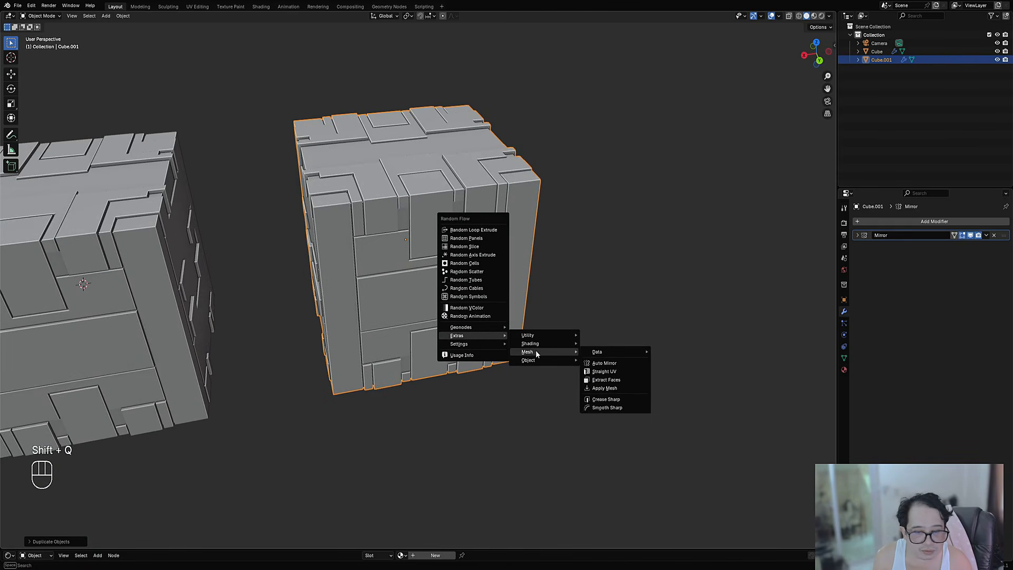
{"action": "left_click", "coordinate": [618, 407]}
{"action": "middle_click_drag", "start_coordinate": [618, 407], "coordinate": [543, 361]}
{"action": "key", "text": "F9"}
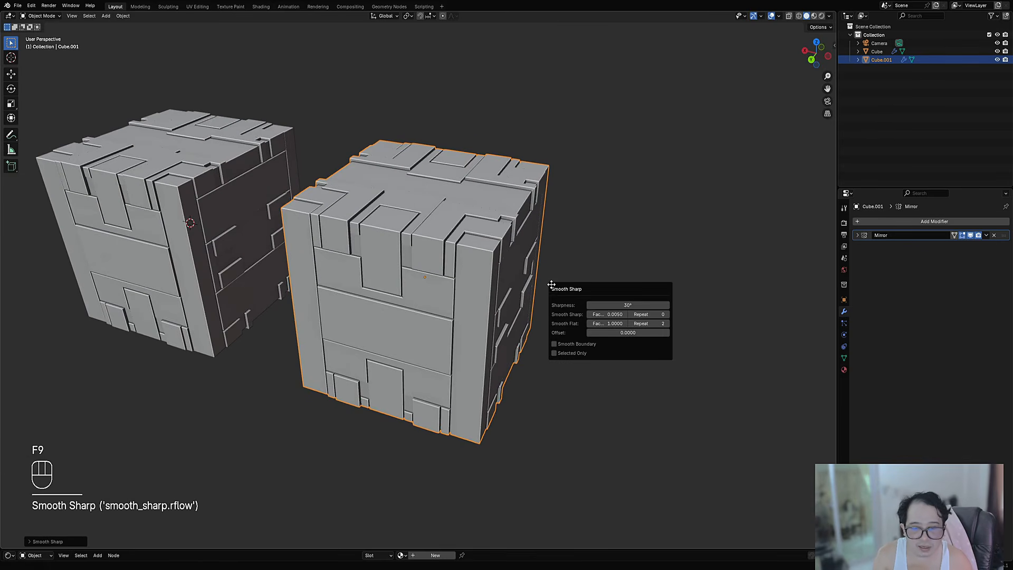
{"action": "scroll", "coordinate": [648, 323], "scroll_direction": "down", "scroll_amount": 2, "text": "ctrl"}
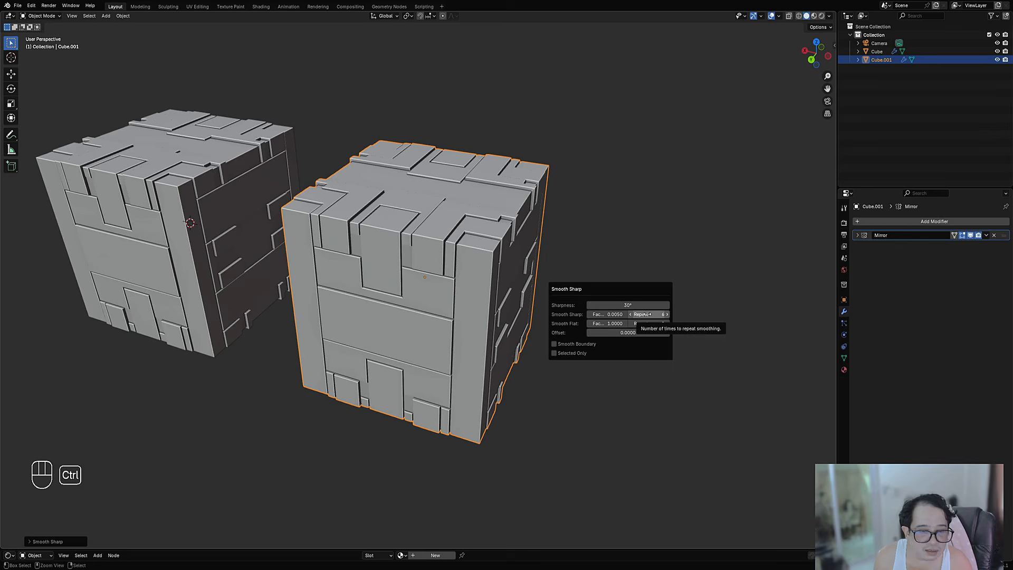
Set the smooth sharp factor to 0.5 and its repeat to 1 for the duplicated cube
{"action": "left_click", "coordinate": [601, 314]}
{"action": "type", "text": ".5"}
{"action": "key", "text": "Return"}
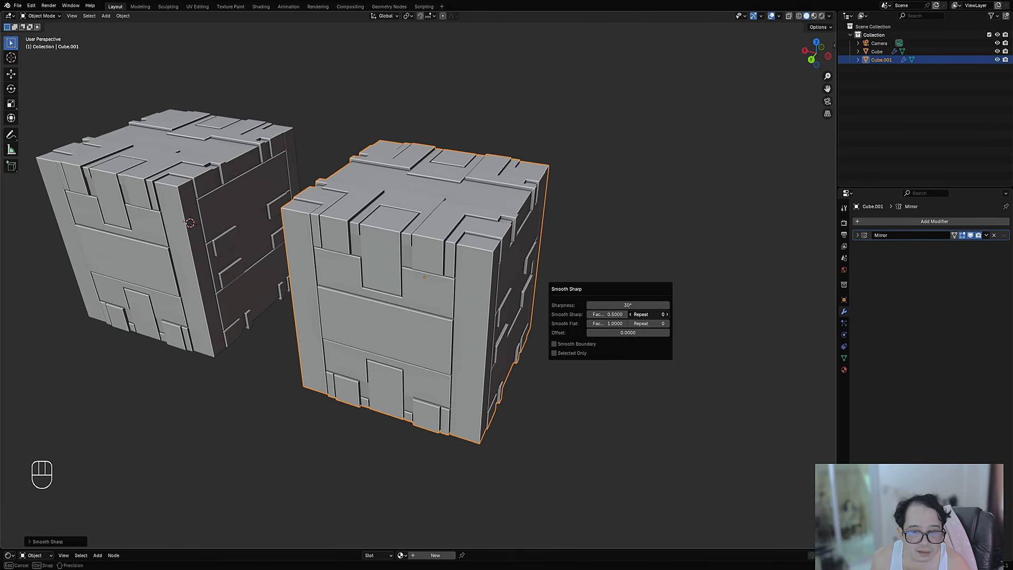
{"action": "scroll", "coordinate": [649, 313], "scroll_direction": "down", "scroll_amount": 5, "text": "ctrl"}
{"action": "middle_click_drag", "start_coordinate": [649, 313], "coordinate": [556, 308]}
{"action": "key", "text": "F9"}
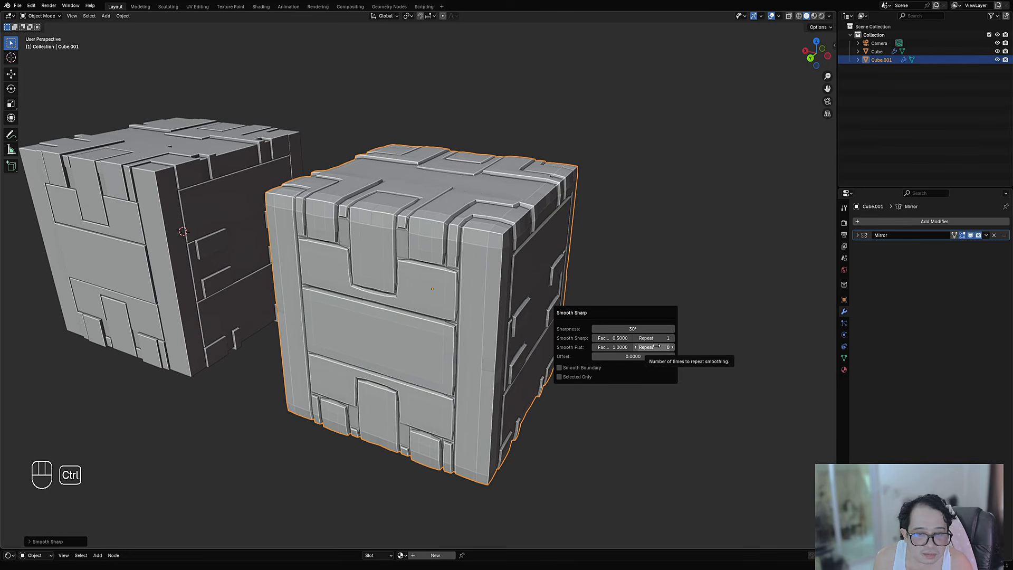
Raise the smooth flat repeat to 5, and try limiting the smoothing to selected areas and varying the smooth sharp repeat
{"action": "scroll", "coordinate": [656, 346], "scroll_direction": "up", "scroll_amount": 1, "text": "ctrl"}
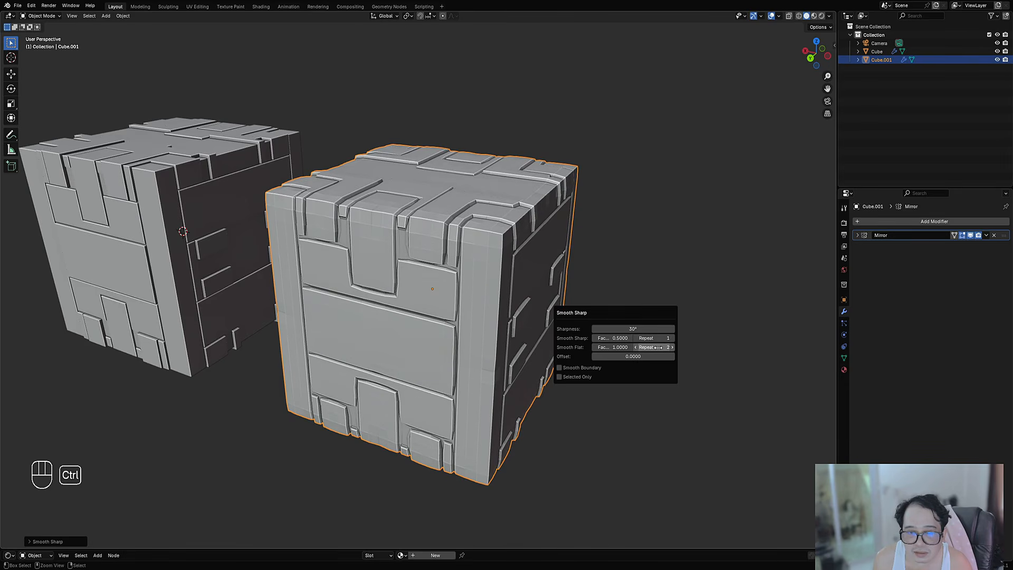
{"action": "scroll", "coordinate": [657, 339], "scroll_direction": "up", "scroll_amount": 1, "text": "ctrl"}
{"action": "scroll", "coordinate": [656, 348], "scroll_direction": "up", "scroll_amount": 2, "text": "ctrl"}
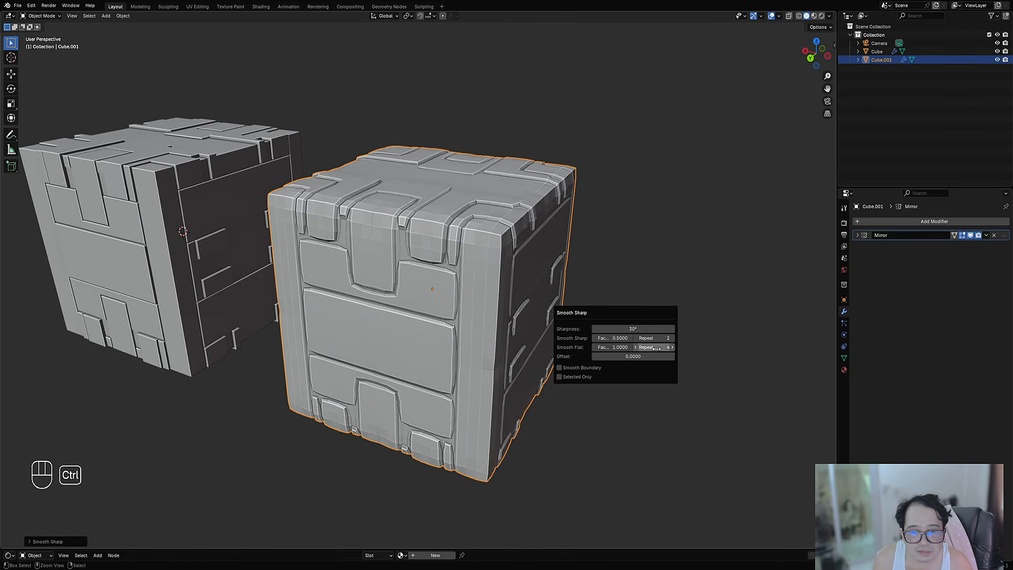
{"action": "scroll", "coordinate": [656, 338], "scroll_direction": "down", "scroll_amount": 1, "text": "ctrl"}
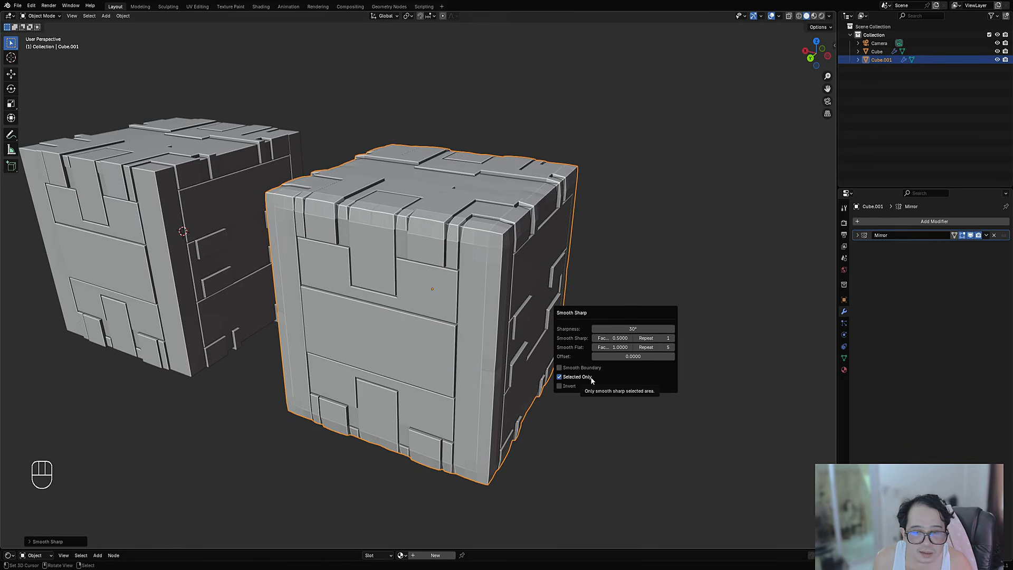
{"action": "scroll", "coordinate": [646, 338], "scroll_direction": "up", "scroll_amount": 1, "text": "ctrl"}
{"action": "scroll", "coordinate": [646, 338], "scroll_direction": "up", "scroll_amount": 1, "text": "ctrl"}
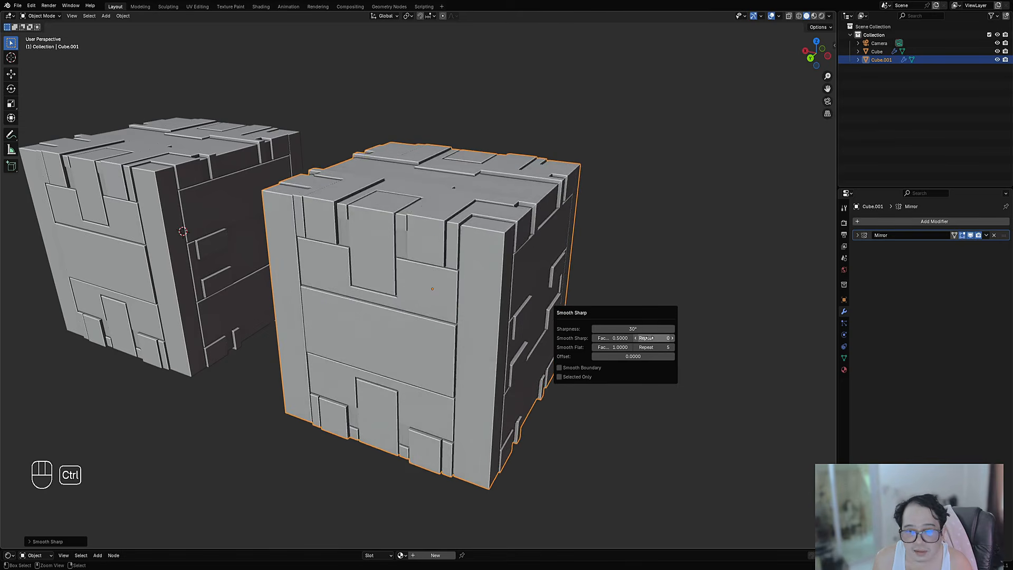
Compare smooth flat repeats from 0 to 5, and finish with the flat repeat at 2 and the sharp repeat at 2
{"action": "scroll", "coordinate": [645, 338], "scroll_direction": "down", "scroll_amount": 1, "text": "ctrl"}
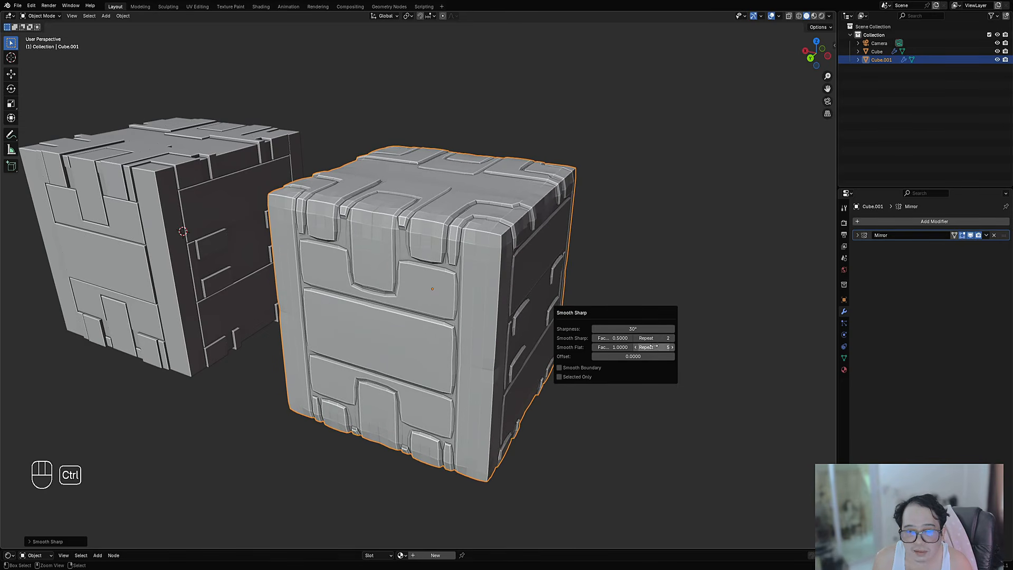
{"action": "scroll", "coordinate": [655, 347], "scroll_direction": "up", "scroll_amount": 1, "text": "ctrl"}
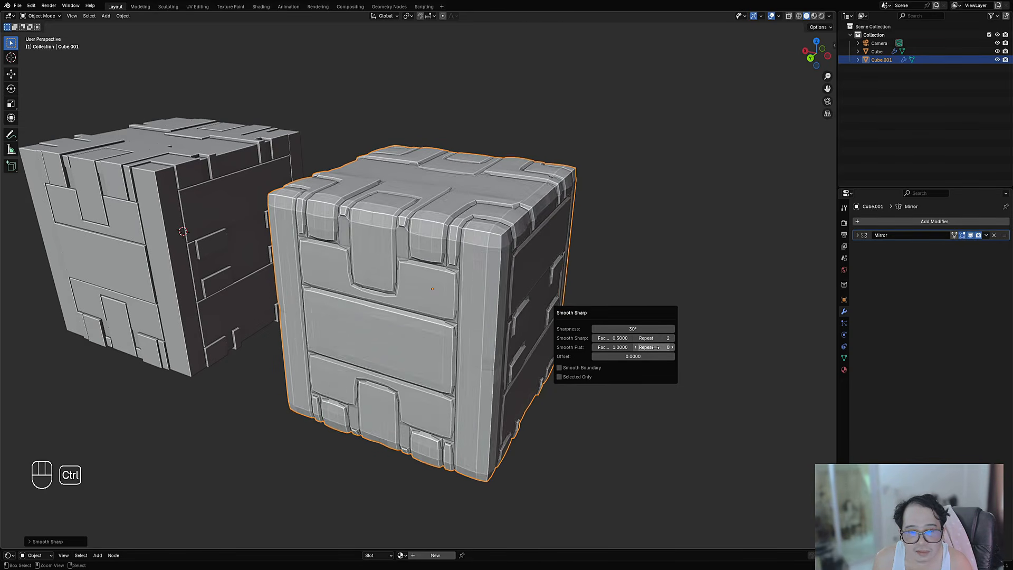
{"action": "scroll", "coordinate": [655, 347], "scroll_direction": "down", "scroll_amount": 1, "text": "ctrl"}
{"action": "scroll", "coordinate": [655, 347], "scroll_direction": "down", "scroll_amount": 3, "text": "ctrl"}
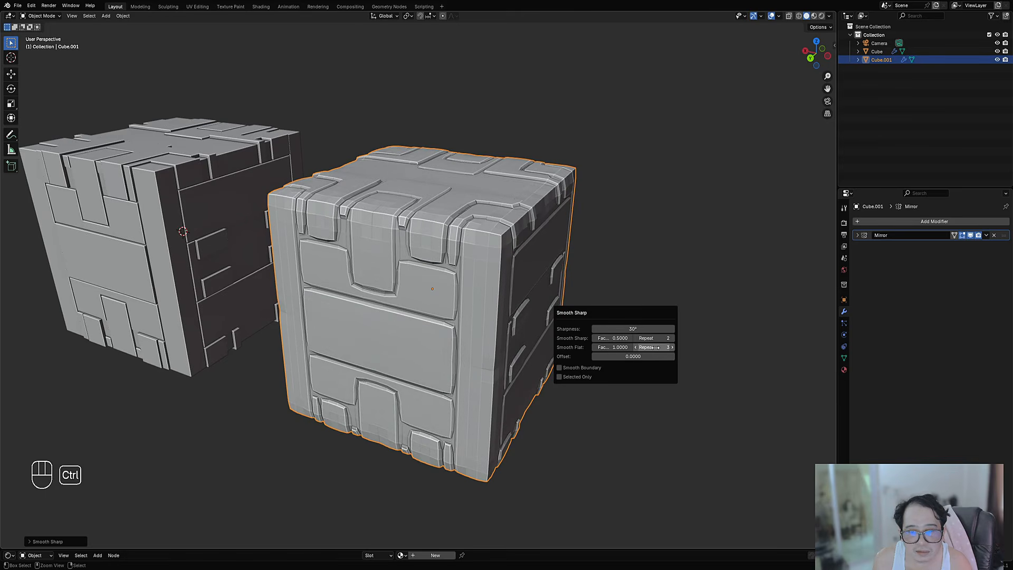
{"action": "scroll", "coordinate": [655, 338], "scroll_direction": "up", "scroll_amount": 2, "text": "ctrl"}
{"action": "scroll", "coordinate": [655, 338], "scroll_direction": "down", "scroll_amount": 4, "text": "ctrl"}
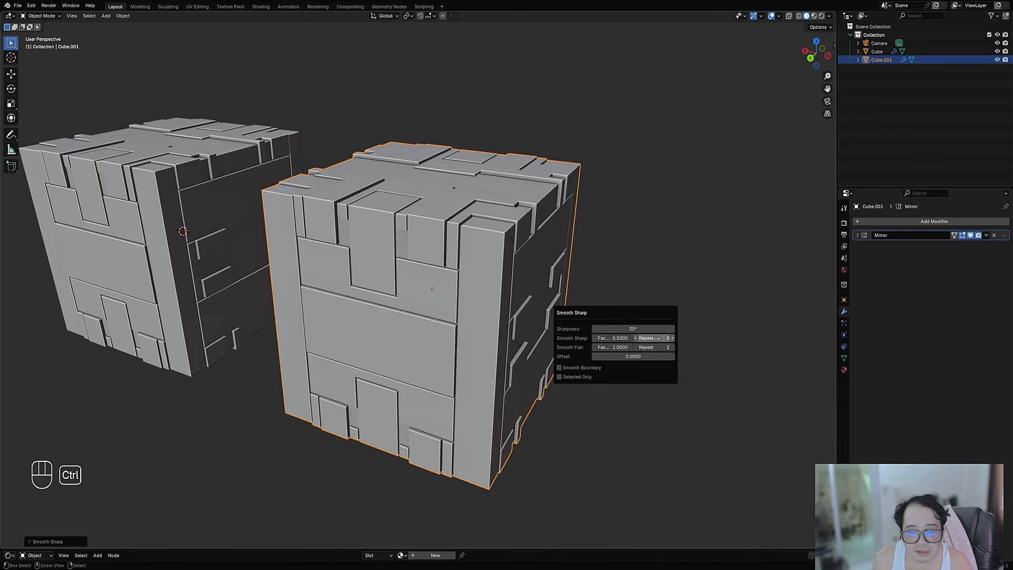
{"action": "scroll", "coordinate": [655, 338], "scroll_direction": "up", "scroll_amount": 2, "text": "ctrl"}
{"action": "scroll", "coordinate": [476, 329], "scroll_direction": "down", "scroll_amount": 3}
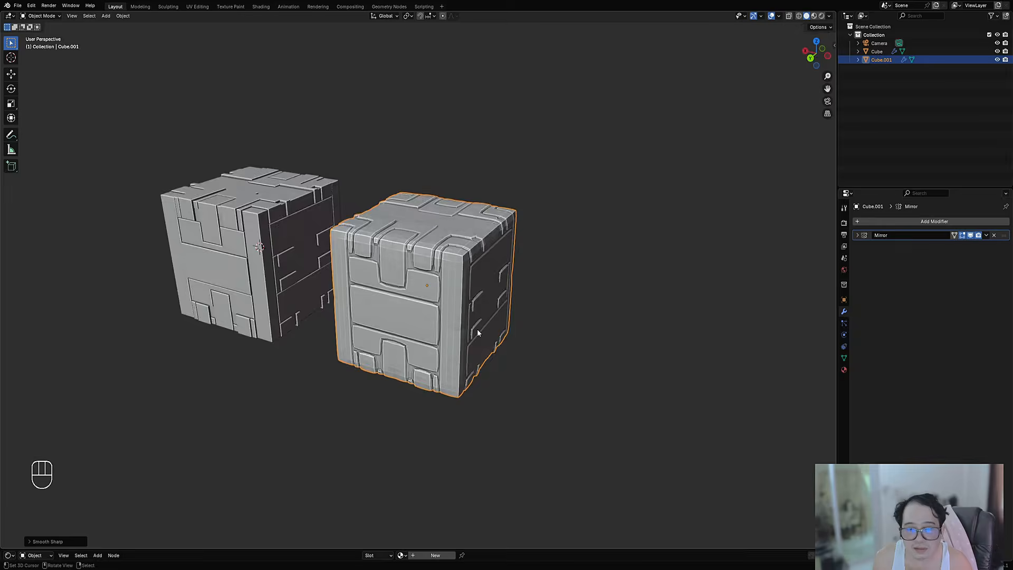
Try auto smooth shading on the duplicated cube, and finish with smooth shading
{"action": "middle_click_drag", "start_coordinate": [477, 330], "coordinate": [443, 301]}
{"action": "right_click", "coordinate": [443, 301]}
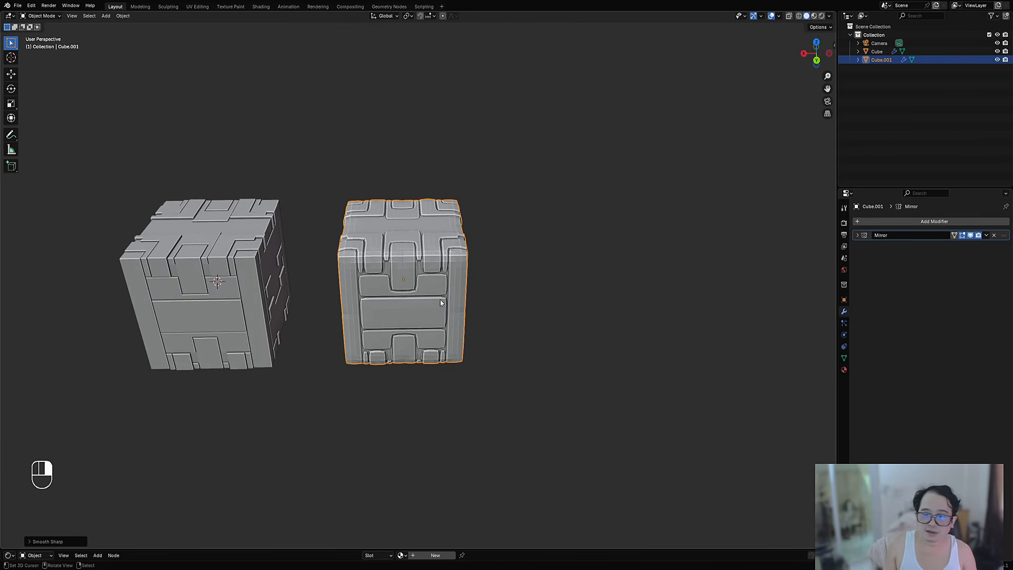
{"action": "key", "text": "w"}
{"action": "left_click", "coordinate": [564, 251]}
{"action": "key", "text": "w"}
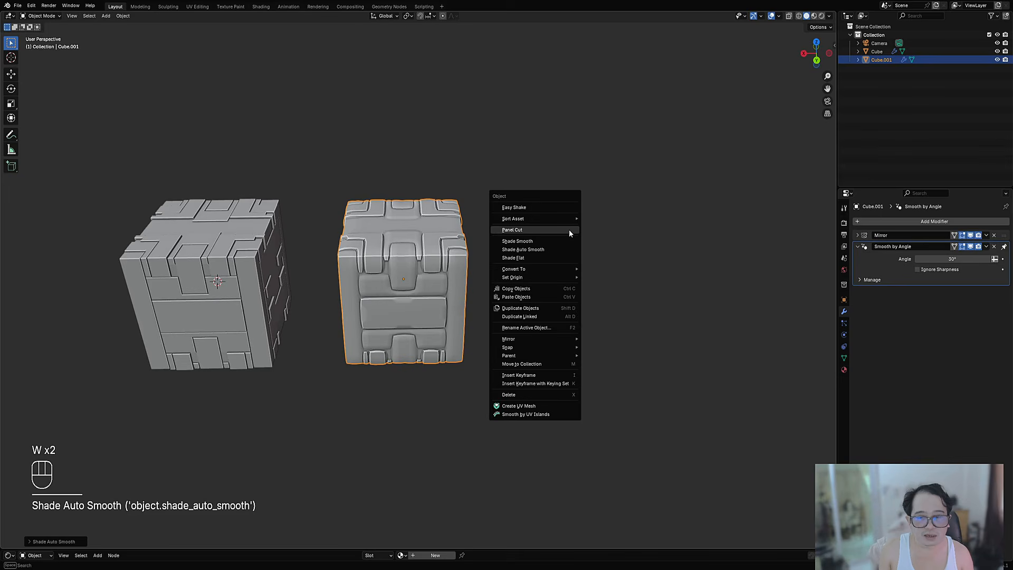
{"action": "left_click", "coordinate": [562, 241]}
{"action": "middle_click_drag", "start_coordinate": [548, 332], "coordinate": [557, 361]}
{"action": "scroll", "coordinate": [475, 322], "scroll_direction": "down", "scroll_amount": 2}
{"action": "middle_click_drag", "start_coordinate": [448, 310], "coordinate": [525, 332], "text": "shift"}
{"action": "scroll", "coordinate": [522, 317], "scroll_direction": "up", "scroll_amount": 2}
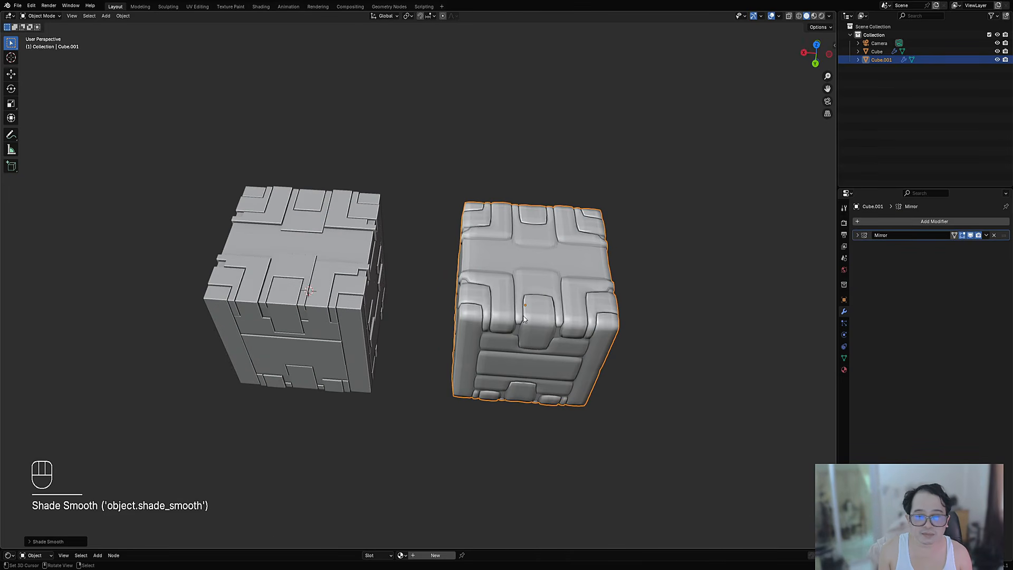
Delete both the smoothed duplicate cube and the original paneled cube
{"action": "right_click", "coordinate": [522, 316]}
{"action": "key", "text": "x"}
{"action": "left_click", "coordinate": [522, 316]}
{"action": "scroll", "coordinate": [481, 325], "scroll_direction": "up", "scroll_amount": 2}
{"action": "middle_click_drag", "start_coordinate": [359, 326], "coordinate": [522, 270], "text": "shift"}
{"action": "right_click", "coordinate": [473, 319]}
{"action": "key", "text": "shift+q"}
{"action": "mouse_move", "coordinate": [522, 270]}
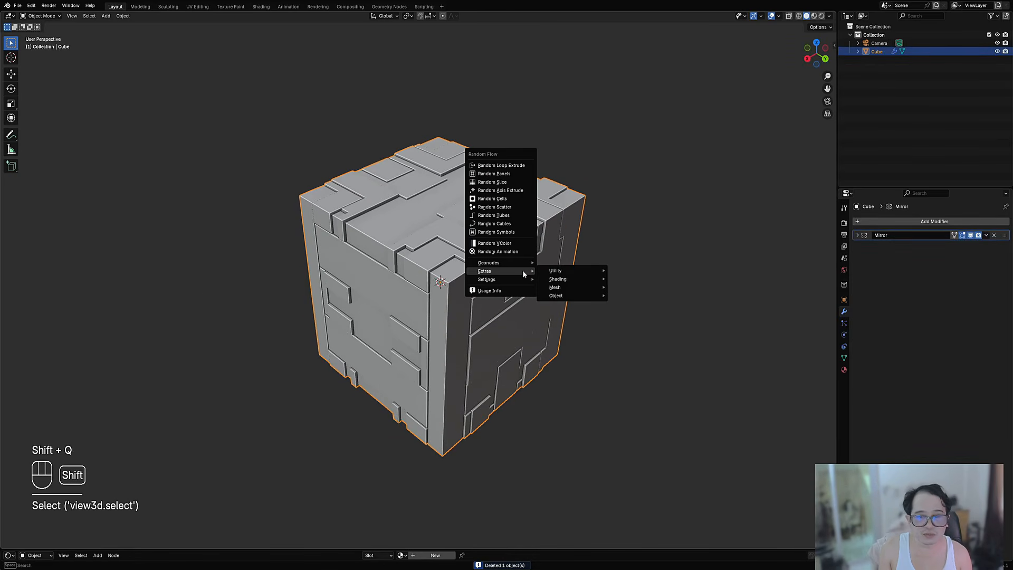
{"action": "mouse_move", "coordinate": [551, 290]}
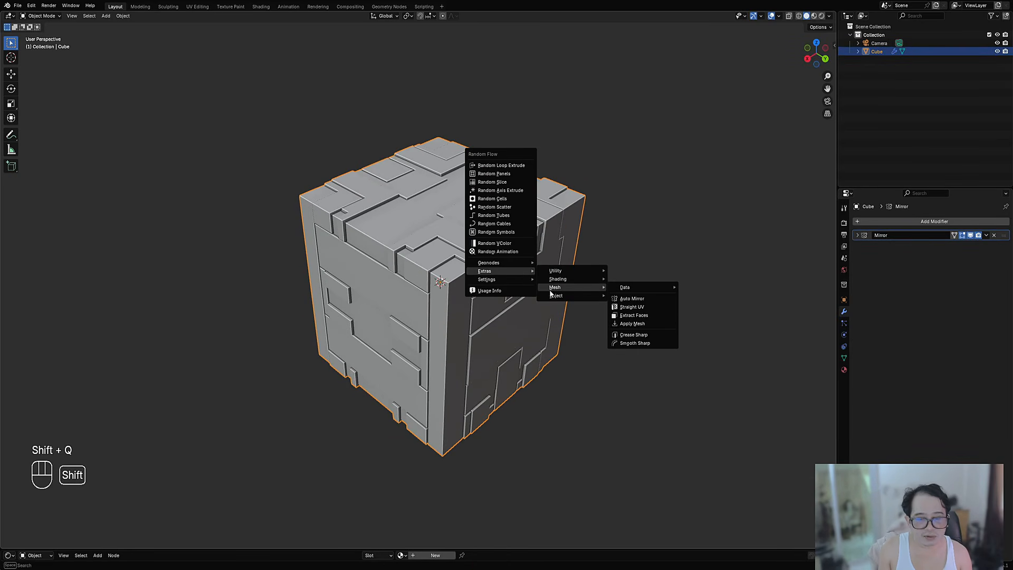
{"action": "left_click", "coordinate": [458, 260]}
{"action": "key", "text": "x"}
{"action": "left_click", "coordinate": [458, 261]}
Add a cylinder, divide its side with seven horizontal loop cuts, and select all the side faces
{"action": "key", "text": "shift+a"}
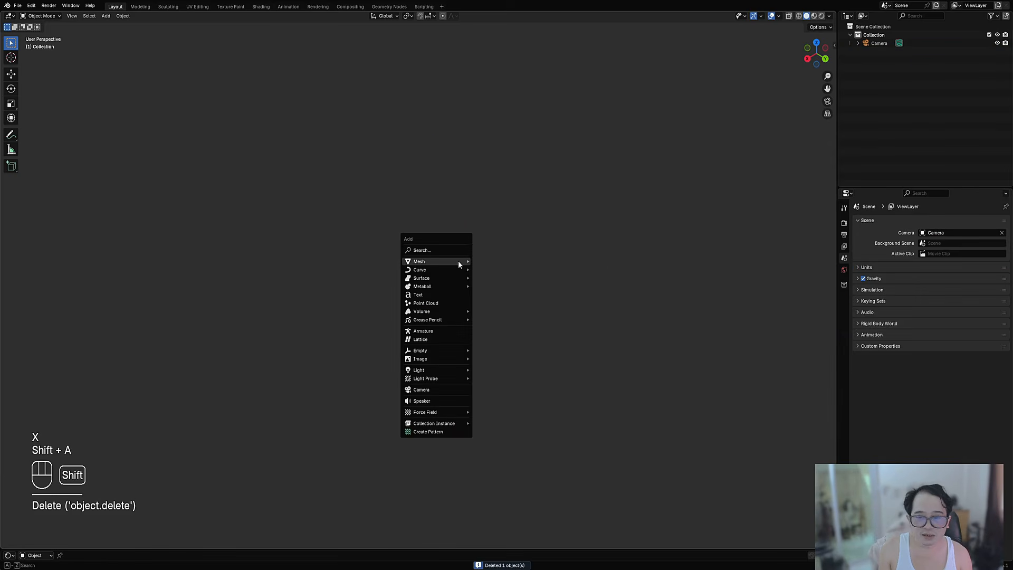
{"action": "mouse_move", "coordinate": [458, 261]}
{"action": "left_click", "coordinate": [493, 336]}
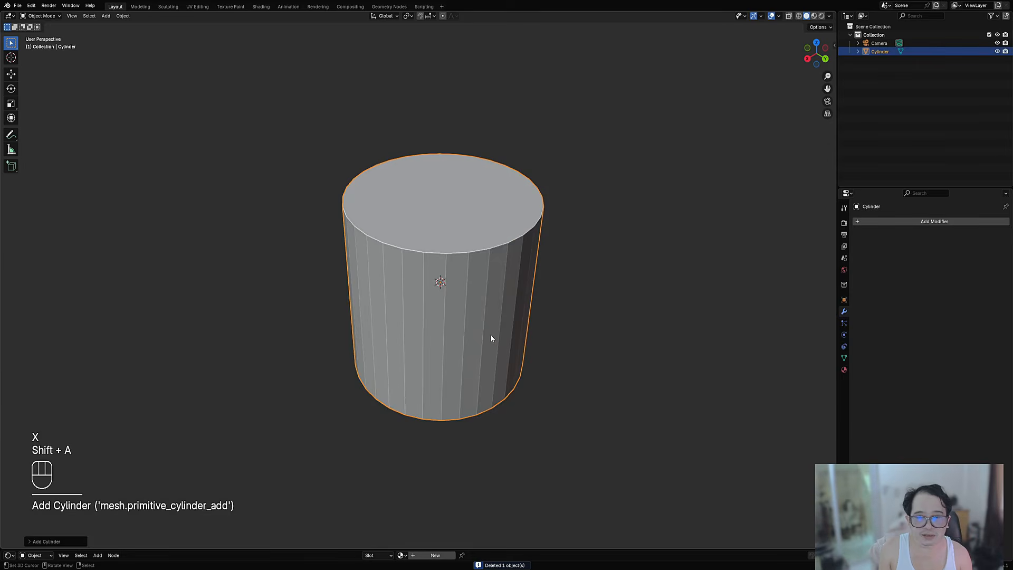
{"action": "key", "text": "Tab"}
{"action": "key", "text": "ctrl+r"}
{"action": "scroll", "coordinate": [435, 329], "scroll_direction": "up", "scroll_amount": 9}
{"action": "left_click", "coordinate": [435, 328]}
{"action": "key", "text": "alt+a"}
{"action": "key", "text": "shift+f"}
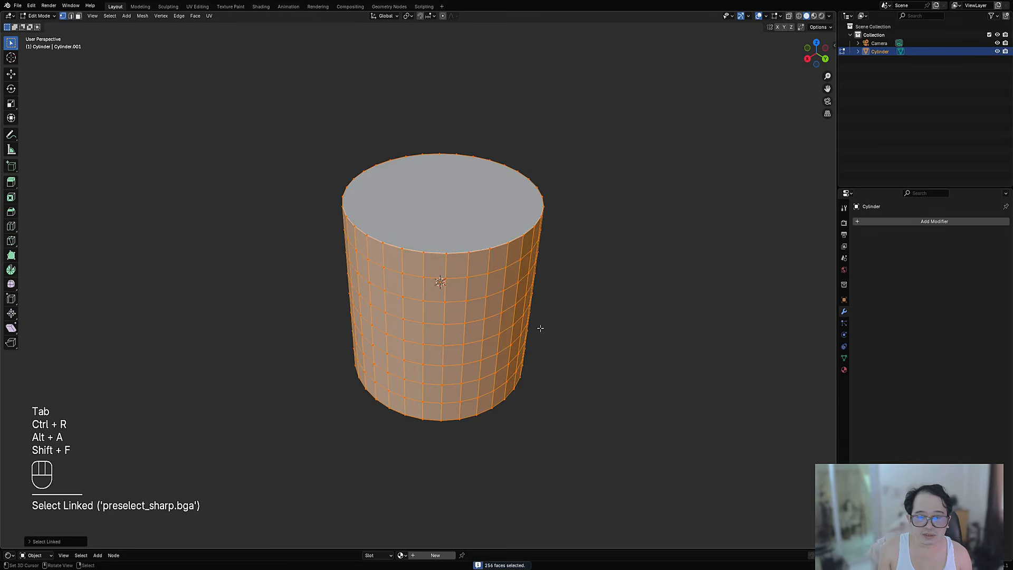
Return to Object Mode and apply auto smooth shading to the cylinder
{"action": "middle_click_drag", "start_coordinate": [540, 328], "coordinate": [520, 221]}
{"action": "key", "text": "Tab"}
{"action": "key", "text": "w"}
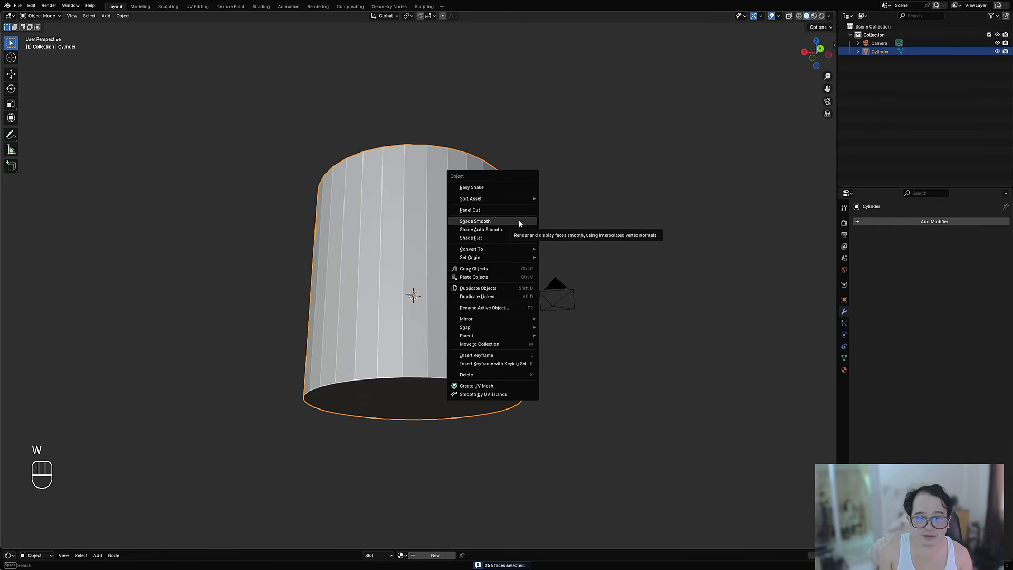
{"action": "left_click", "coordinate": [519, 222]}
{"action": "key", "text": "w"}
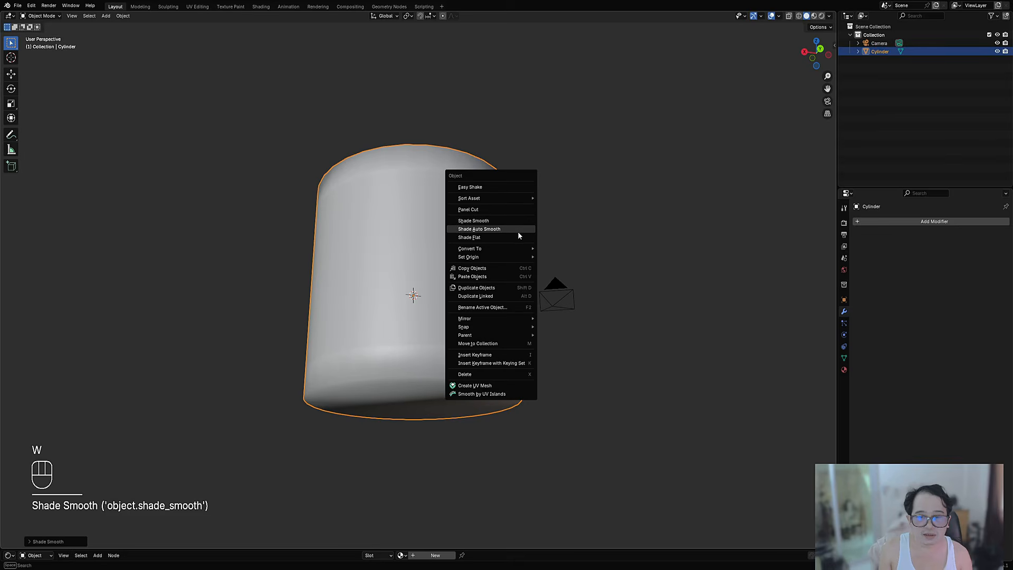
{"action": "left_click", "coordinate": [520, 232]}
Generate Random Panels on the cylinder's side with the "square 100 perc angle" preset and 2 subdivision cuts
{"action": "key", "text": "shift+q"}
{"action": "left_click", "coordinate": [512, 117]}
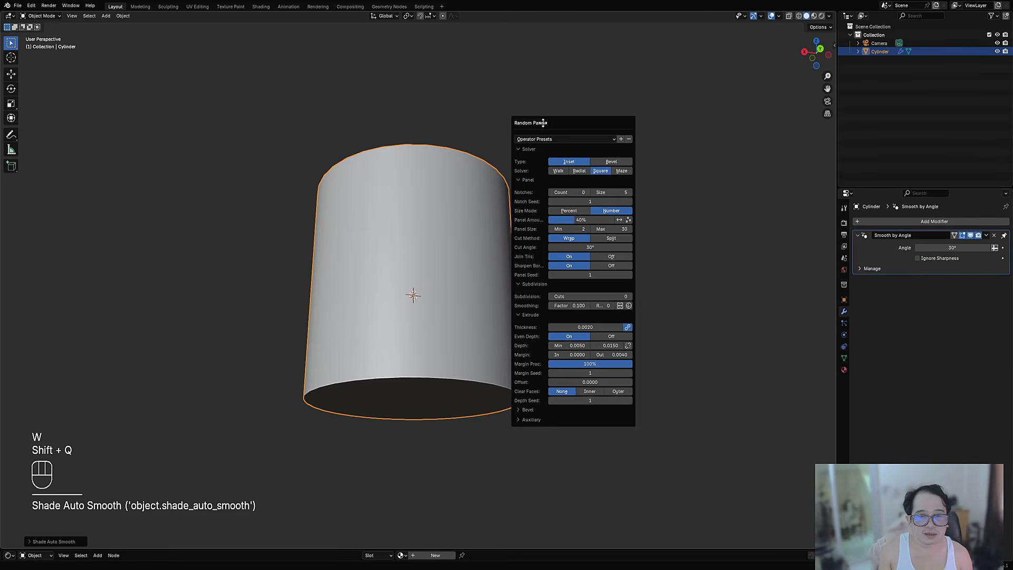
{"action": "left_click_drag", "start_coordinate": [516, 119], "coordinate": [642, 121]}
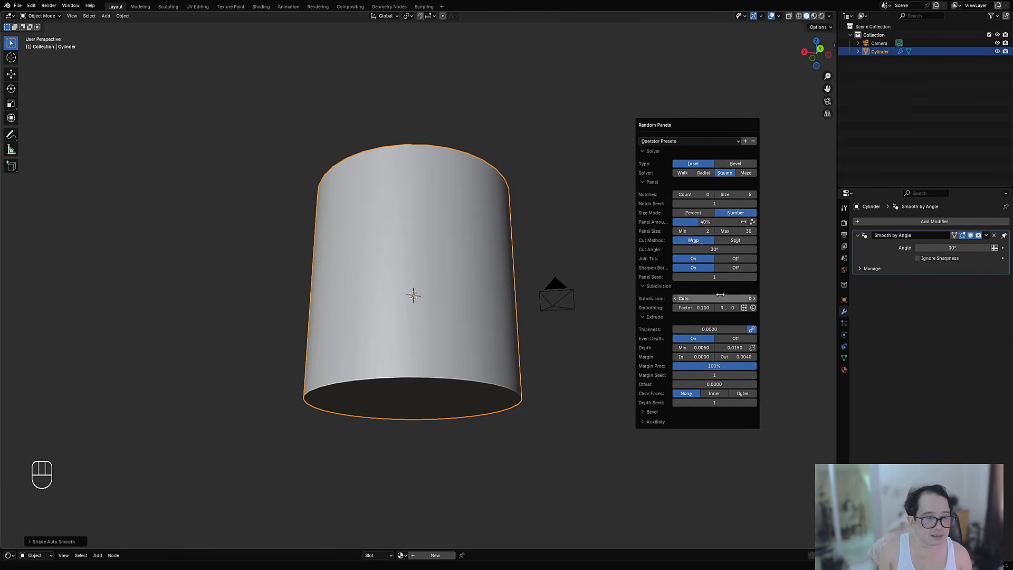
{"action": "left_click", "coordinate": [686, 142]}
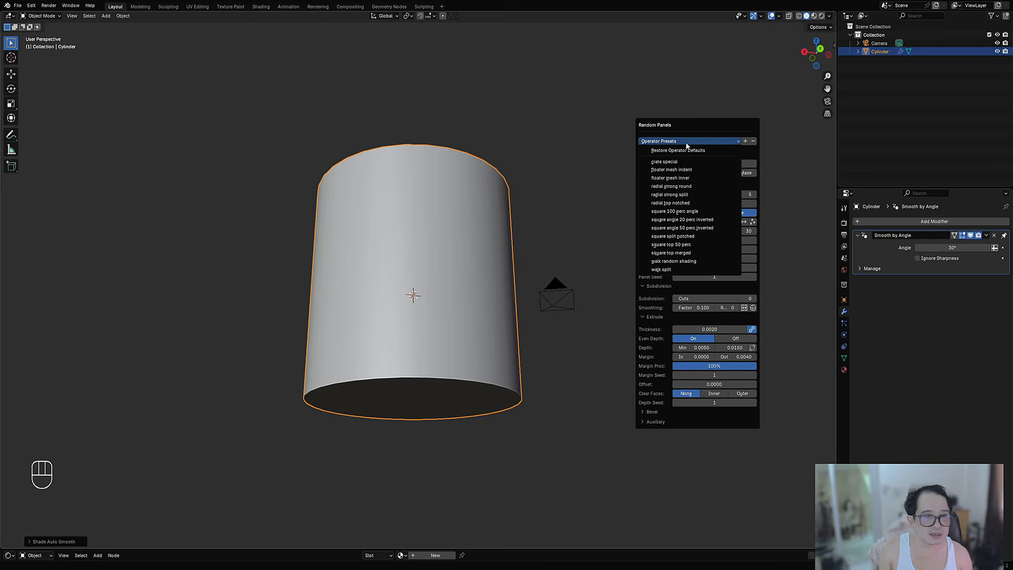
{"action": "left_click", "coordinate": [685, 212]}
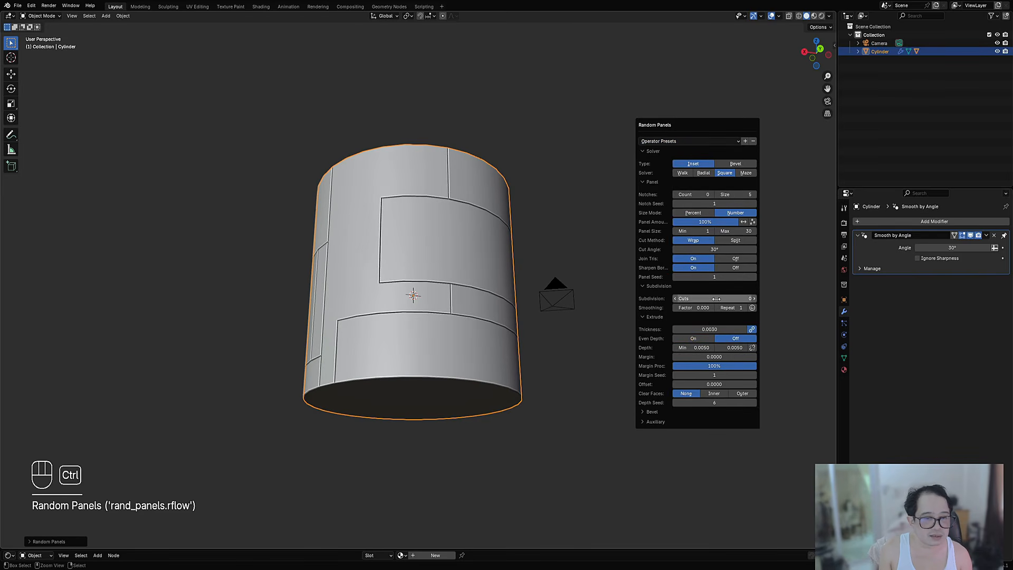
{"action": "scroll", "coordinate": [717, 300], "scroll_direction": "up", "scroll_amount": 2, "text": "ctrl"}
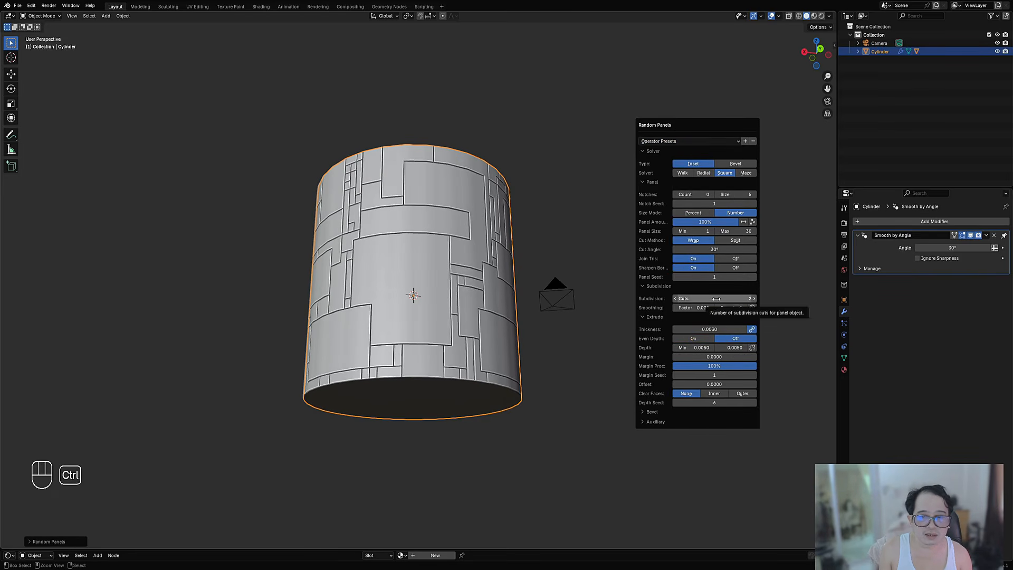
Select the cylinder's panel object and run Random Flow's Smooth Sharp on it
{"action": "middle_click_drag", "start_coordinate": [513, 284], "coordinate": [470, 320]}
{"action": "scroll", "coordinate": [452, 289], "scroll_direction": "up", "scroll_amount": 3}
{"action": "left_click", "coordinate": [495, 199]}
{"action": "middle_click_drag", "start_coordinate": [495, 198], "coordinate": [473, 191], "text": "shift"}
{"action": "key", "text": "shift+q"}
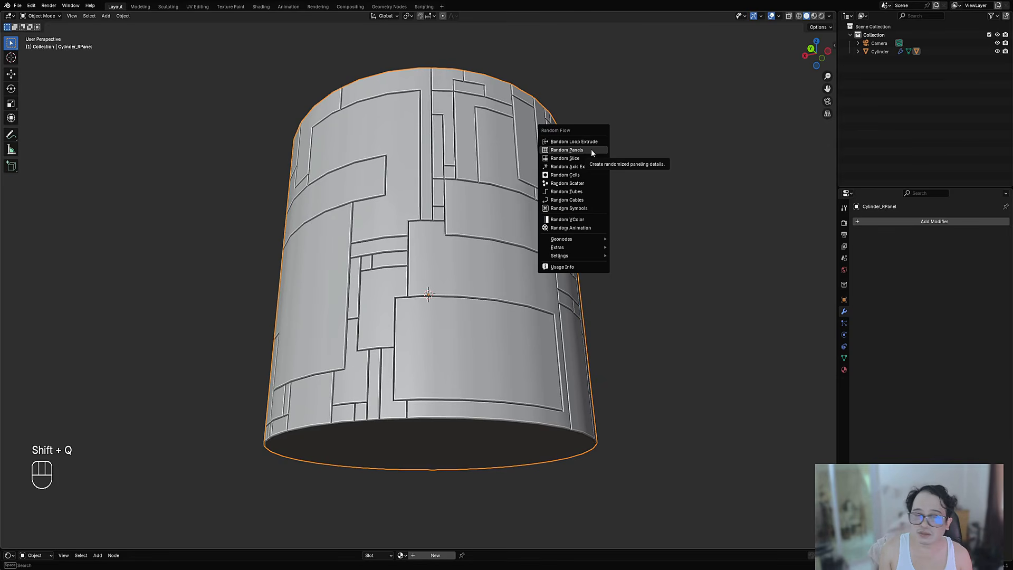
{"action": "mouse_move", "coordinate": [566, 248]}
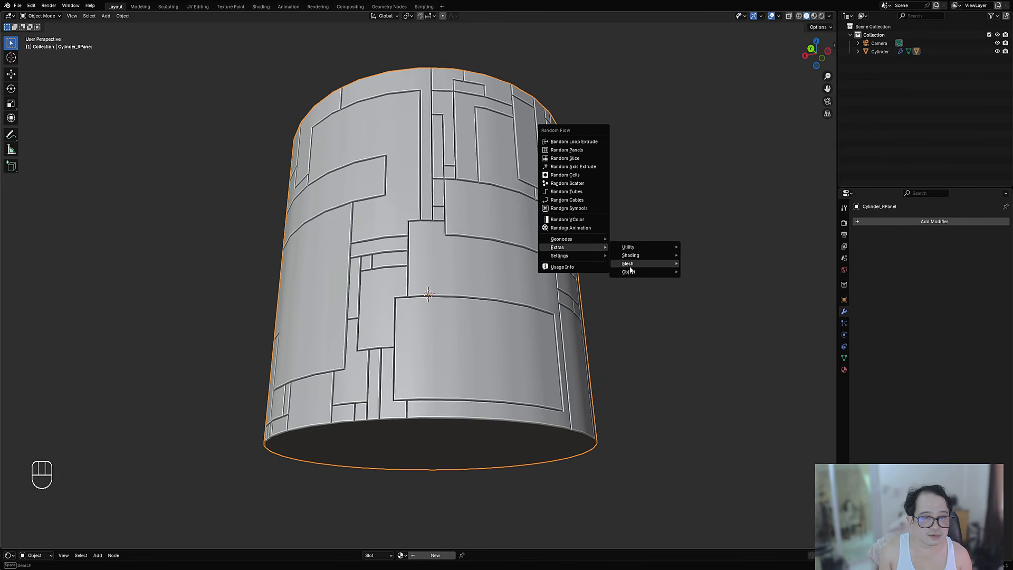
{"action": "mouse_move", "coordinate": [636, 263]}
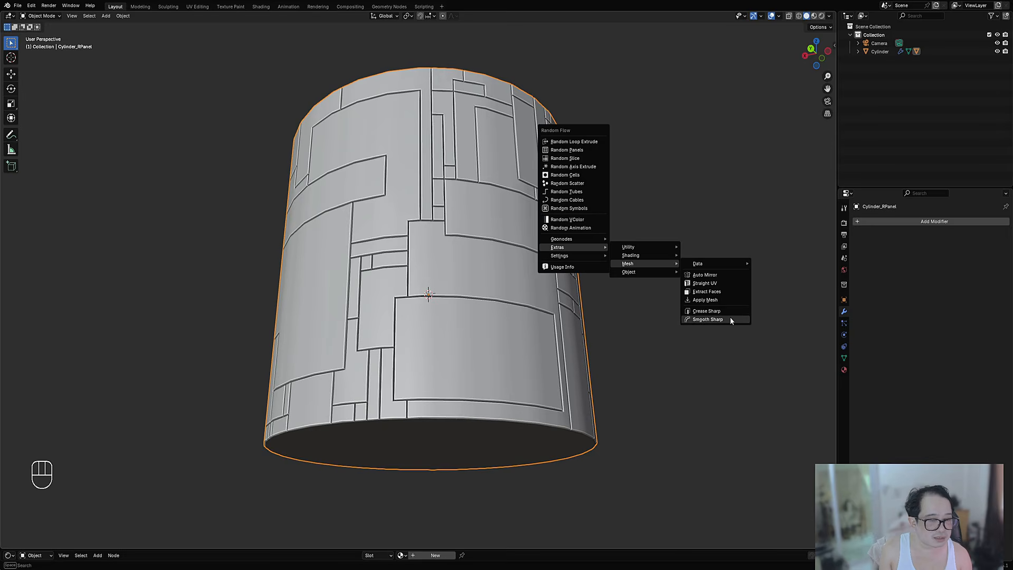
{"action": "left_click", "coordinate": [729, 318]}
{"action": "key", "text": "0"}
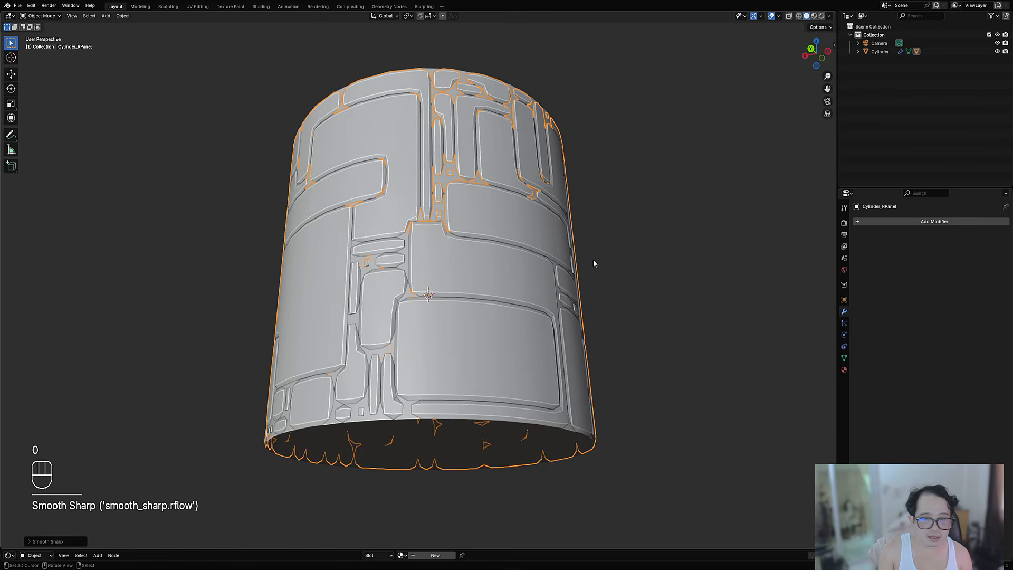
Set the smooth sharp repeat to 0, keep the smooth flat repeat at 2, and raise the offset to about 0.002
{"action": "key", "text": "F9"}
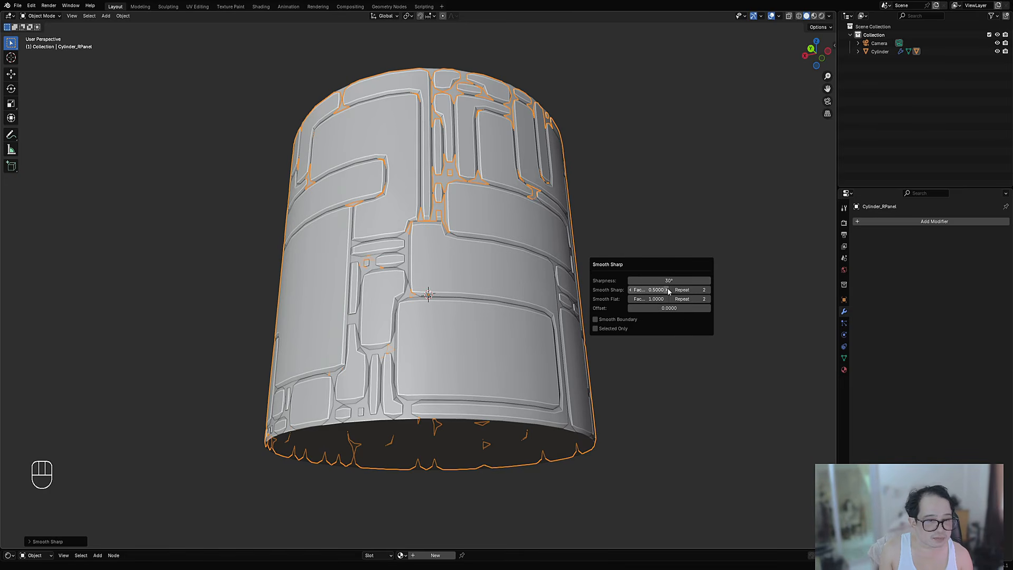
{"action": "scroll", "coordinate": [692, 292], "scroll_direction": "down", "scroll_amount": 2, "text": "ctrl"}
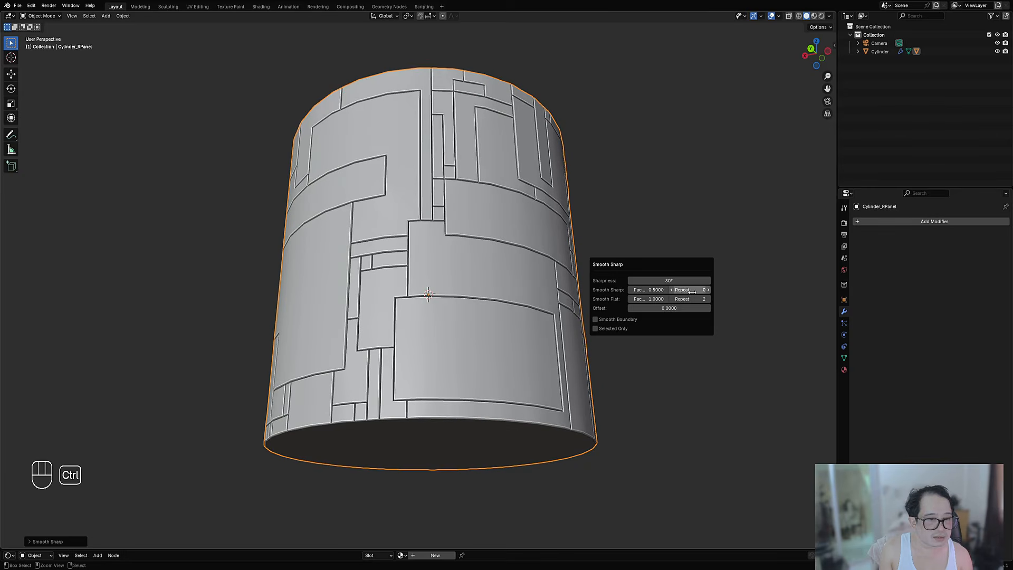
{"action": "scroll", "coordinate": [689, 299], "scroll_direction": "down", "scroll_amount": 2, "text": "ctrl"}
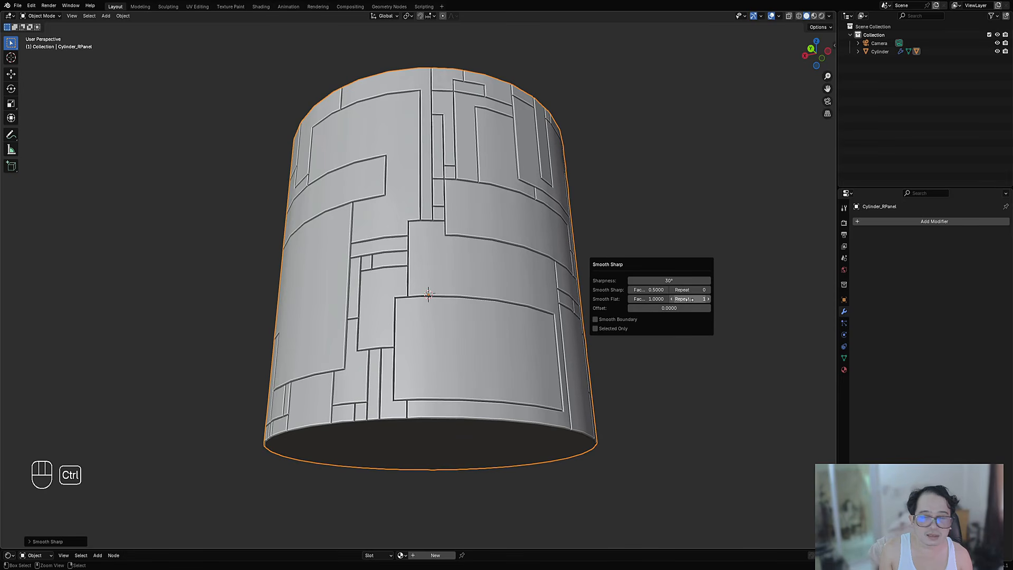
{"action": "scroll", "coordinate": [689, 299], "scroll_direction": "up", "scroll_amount": 1, "text": "ctrl"}
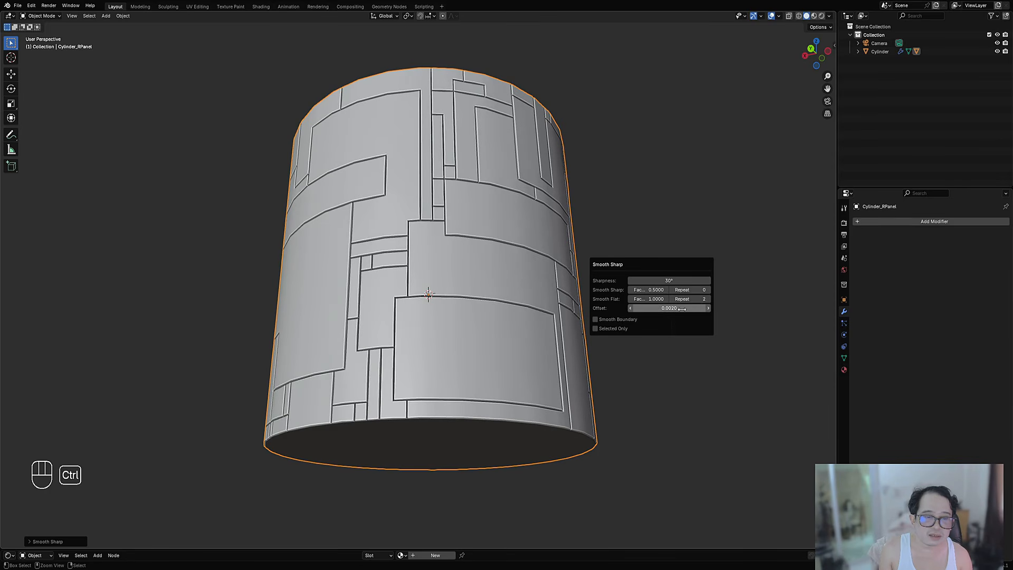
{"action": "mouse_move", "coordinate": [681, 309]}
{"action": "left_mouse_down"}
{"action": "mouse_move", "coordinate": [702, 309]}
{"action": "mouse_move", "coordinate": [684, 308]}
{"action": "left_mouse_up"}
Examine how the panels follow the base cylinder's curvature from several sides
{"action": "middle_click_drag", "start_coordinate": [140, 407], "coordinate": [492, 276]}
{"action": "scroll", "coordinate": [596, 261], "scroll_direction": "down", "scroll_amount": 2}
{"action": "scroll", "coordinate": [551, 254], "scroll_direction": "up", "scroll_amount": 3}
{"action": "middle_click_drag", "start_coordinate": [596, 261], "coordinate": [491, 310]}
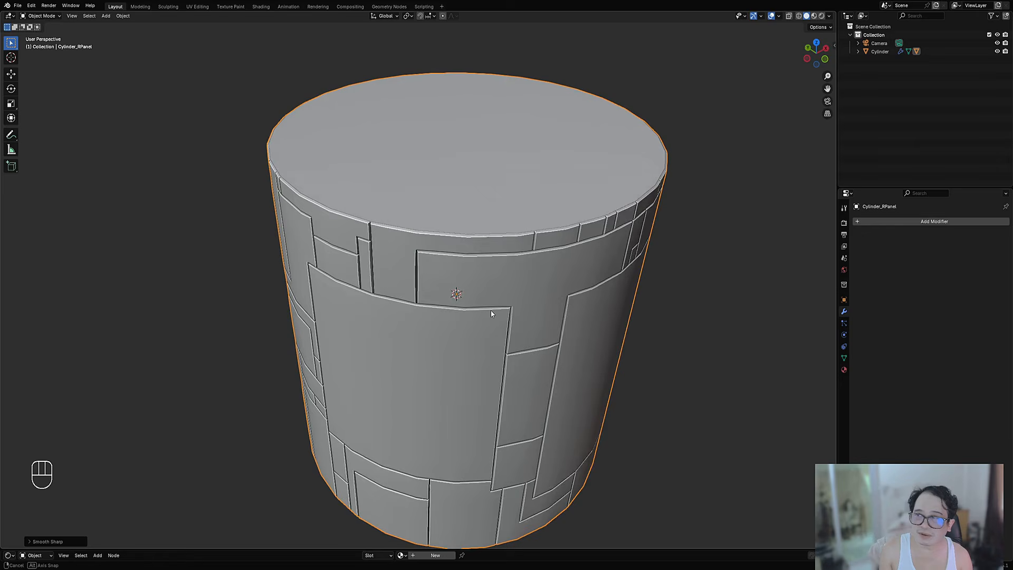
{"action": "middle_click_drag", "start_coordinate": [559, 315], "coordinate": [498, 277], "text": "shift"}
{"action": "scroll", "coordinate": [499, 277], "scroll_direction": "down", "scroll_amount": 2}
{"action": "middle_click_drag", "start_coordinate": [487, 363], "coordinate": [635, 332]}
{"action": "left_click", "coordinate": [463, 251]}
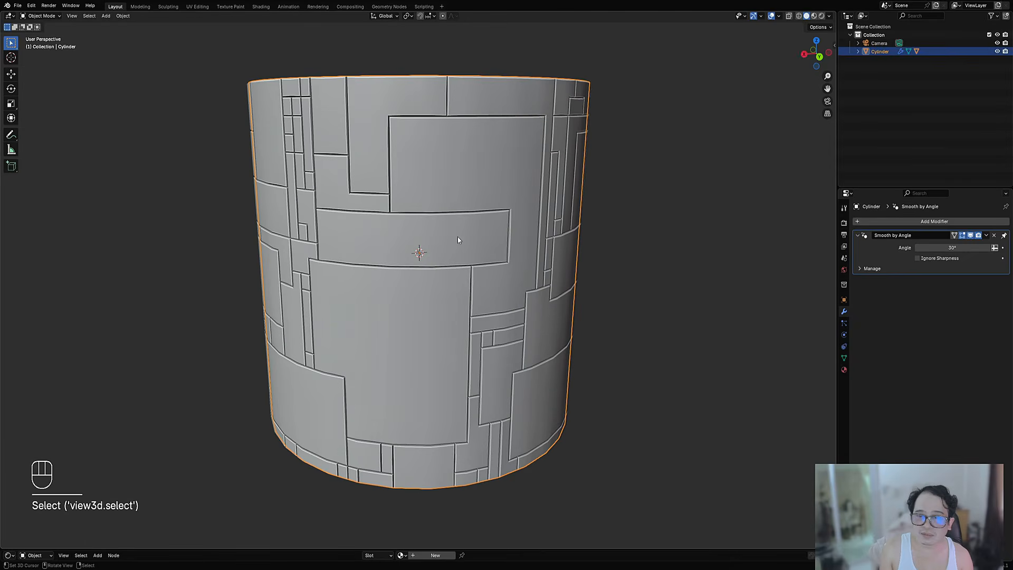
{"action": "middle_click_drag", "start_coordinate": [457, 236], "coordinate": [282, 245]}
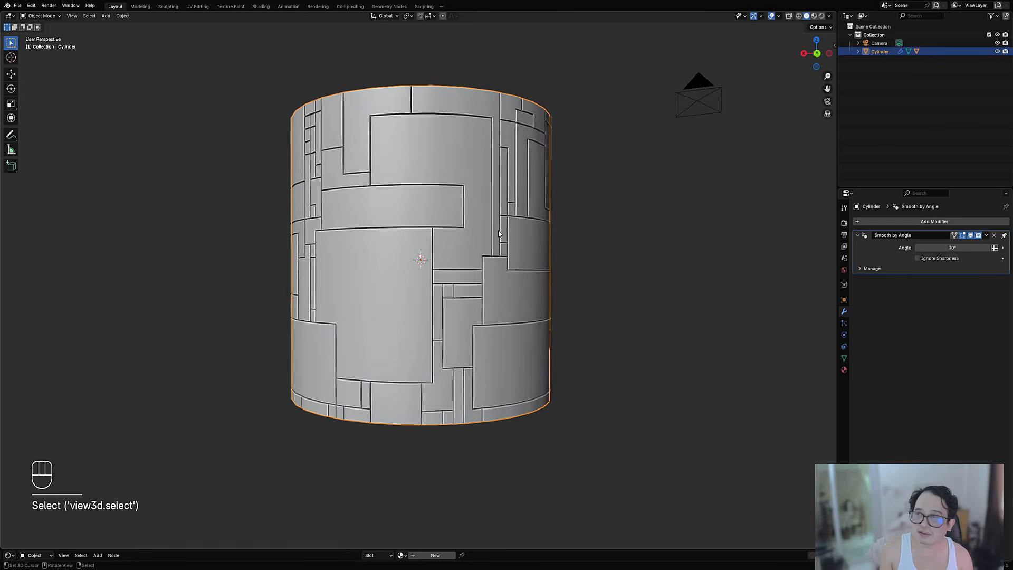
{"action": "middle_click_drag", "start_coordinate": [498, 232], "coordinate": [511, 268], "text": "shift"}
{"action": "scroll", "coordinate": [511, 268], "scroll_direction": "up", "scroll_amount": 1}
Inspect the panel object's subdivided mesh and sharp edges in Edit Mode with nothing selected
{"action": "key", "text": "Tab"}
{"action": "middle_click_drag", "start_coordinate": [454, 248], "coordinate": [497, 188]}
{"action": "key", "text": "Tab"}
{"action": "right_click", "coordinate": [497, 187]}
{"action": "key", "text": "Tab"}
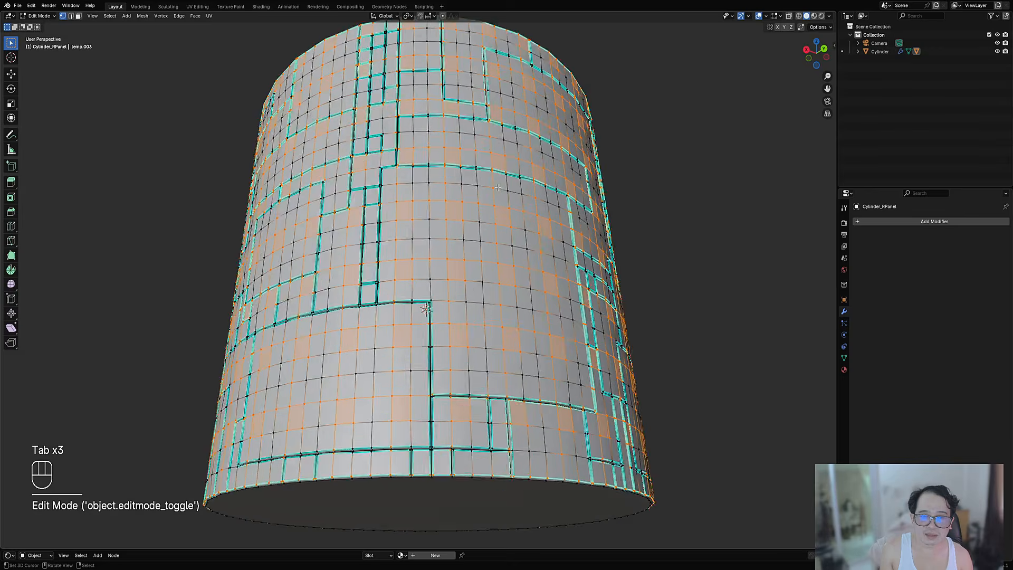
{"action": "key", "text": "alt+a"}
{"action": "scroll", "coordinate": [498, 188], "scroll_direction": "up", "scroll_amount": 1}
{"action": "middle_click_drag", "start_coordinate": [565, 185], "coordinate": [478, 247]}
{"action": "scroll", "coordinate": [490, 205], "scroll_direction": "down", "scroll_amount": 4}
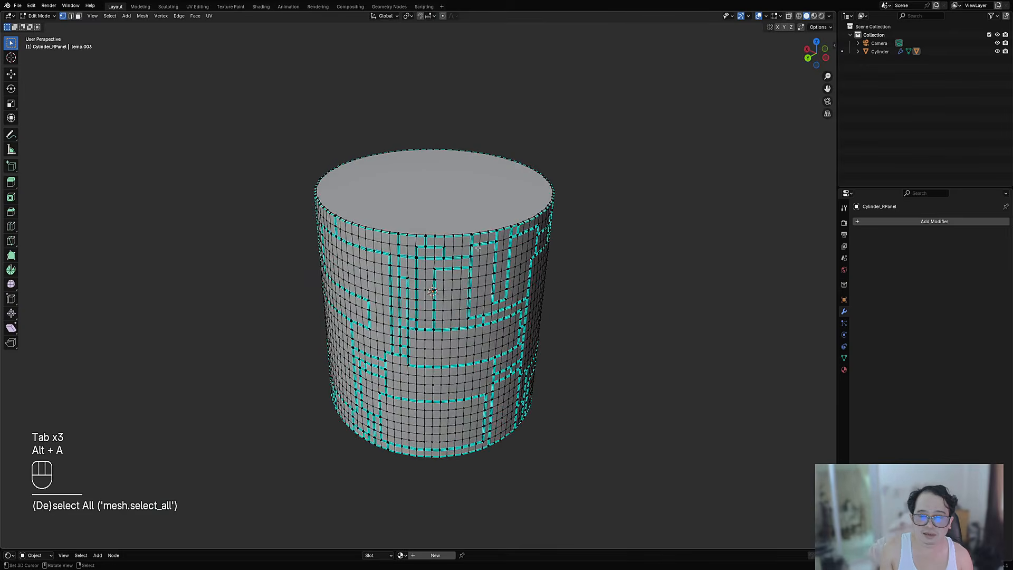
{"action": "key", "text": "Tab"}
Locate Smooth Sharp among Random Flow's extra mesh tools, and review the paneled cylinder once more
{"action": "scroll", "coordinate": [513, 318], "scroll_direction": "up", "scroll_amount": 1}
{"action": "middle_click_drag", "start_coordinate": [513, 319], "coordinate": [529, 248], "text": "shift"}
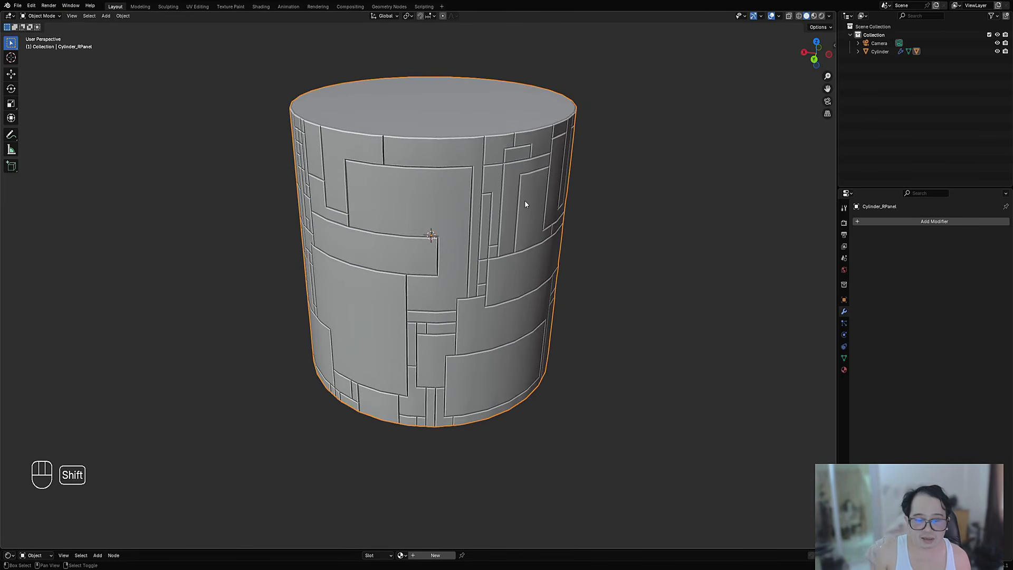
{"action": "middle_click_drag", "start_coordinate": [525, 203], "coordinate": [530, 220], "text": "shift"}
{"action": "key", "text": "shift+q"}
{"action": "mouse_move", "coordinate": [530, 222]}
{"action": "mouse_move", "coordinate": [580, 238]}
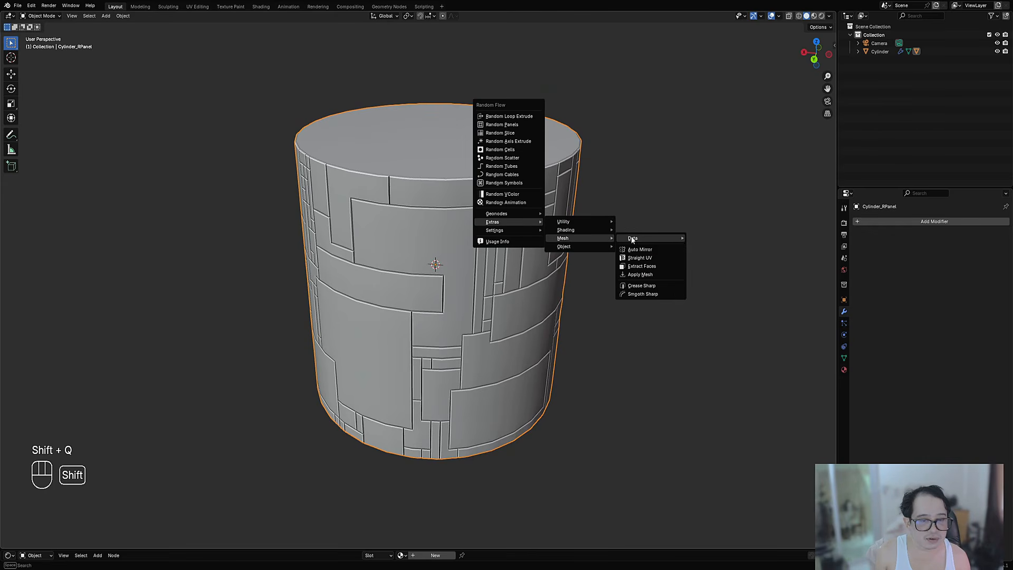
{"action": "left_click", "coordinate": [653, 294]}
{"action": "middle_click_drag", "start_coordinate": [653, 294], "coordinate": [628, 271]}
{"action": "middle_click_drag", "start_coordinate": [502, 330], "coordinate": [535, 305]}
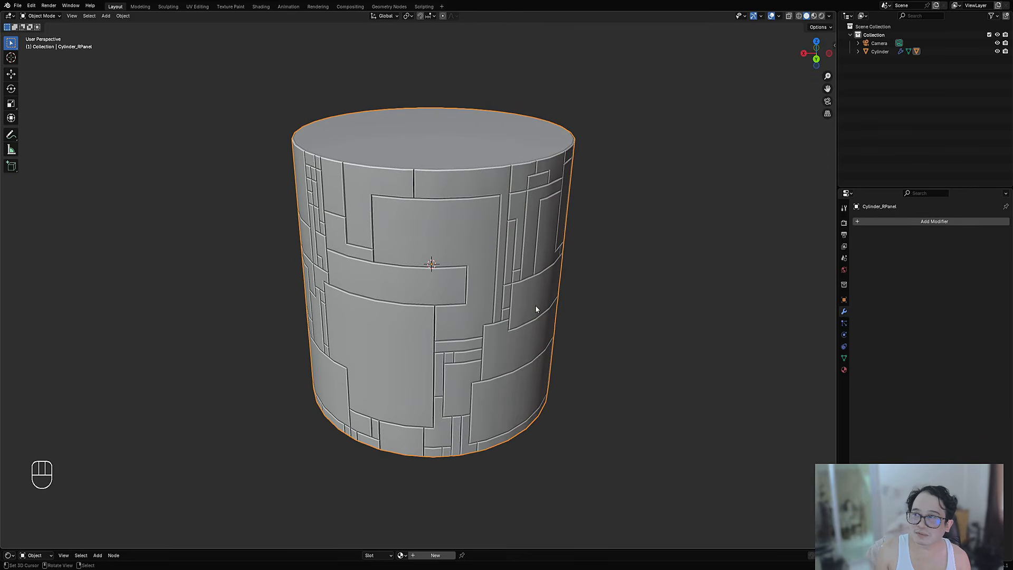
{"action": "scroll", "coordinate": [535, 304], "scroll_direction": "up", "scroll_amount": 2}
{"action": "scroll", "coordinate": [535, 305], "scroll_direction": "down", "scroll_amount": 1}
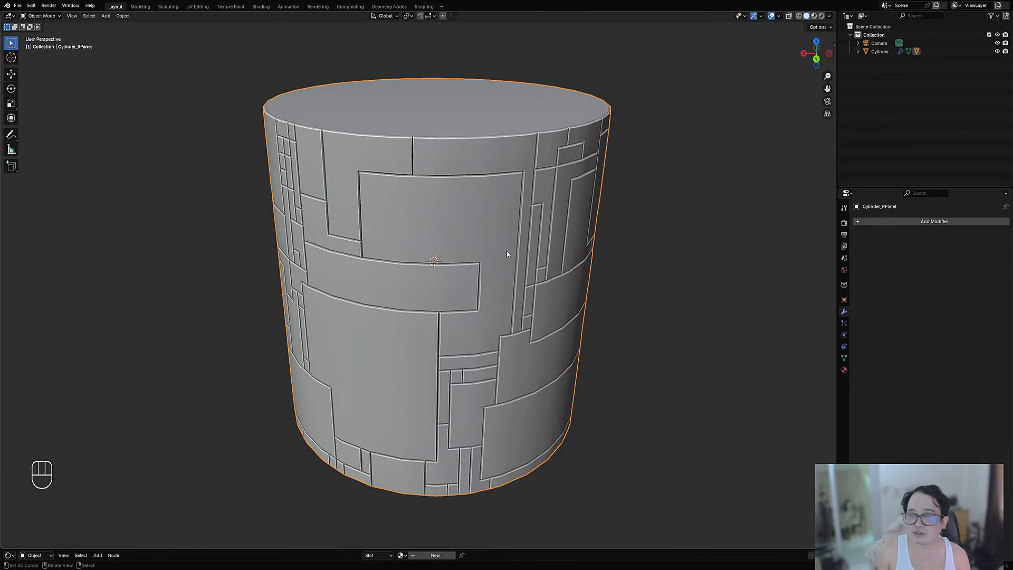